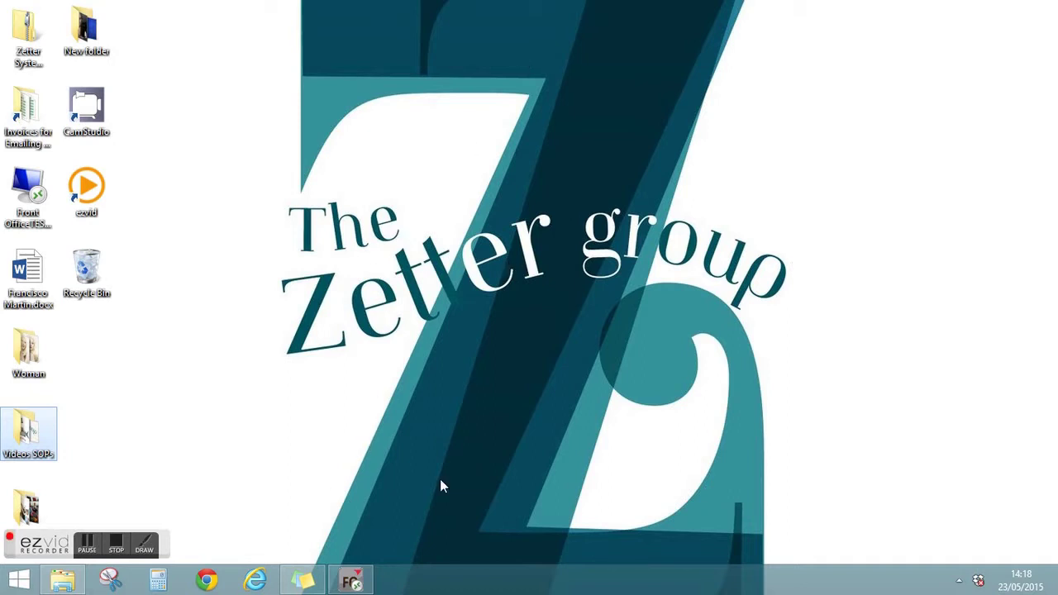
Step: Switch to protel and unlock the system with the account password
{"action": "left_click", "coordinate": [352, 581]}
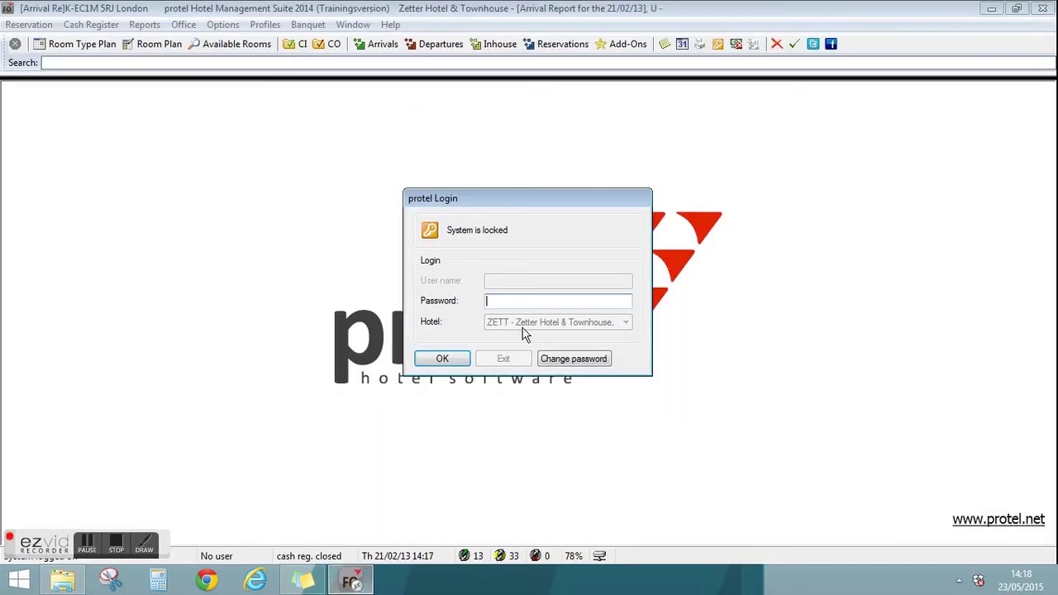
{"action": "type", "text": "••"}
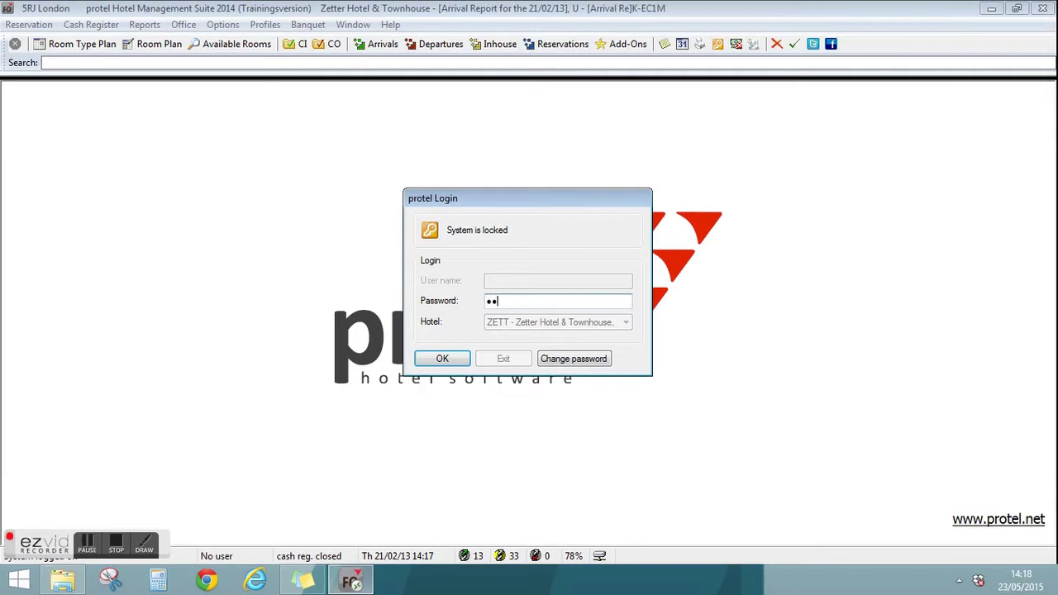
{"action": "type", "text": "••••••••"}
{"action": "key", "text": "Return"}
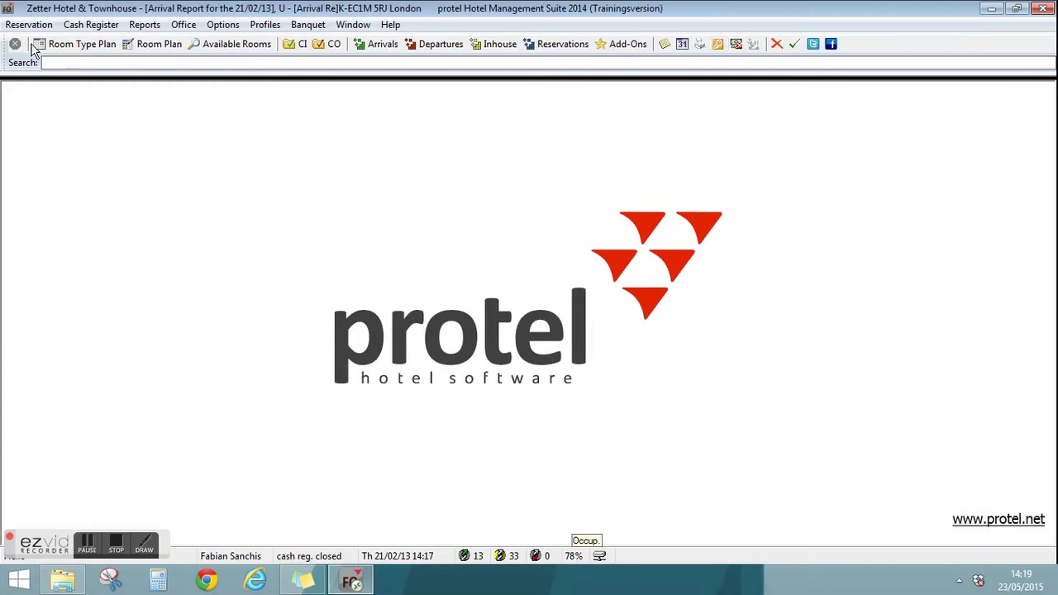
Step: Review availability and events in the room type plan, and look through the bookings in the room plan
{"action": "left_click", "coordinate": [78, 45]}
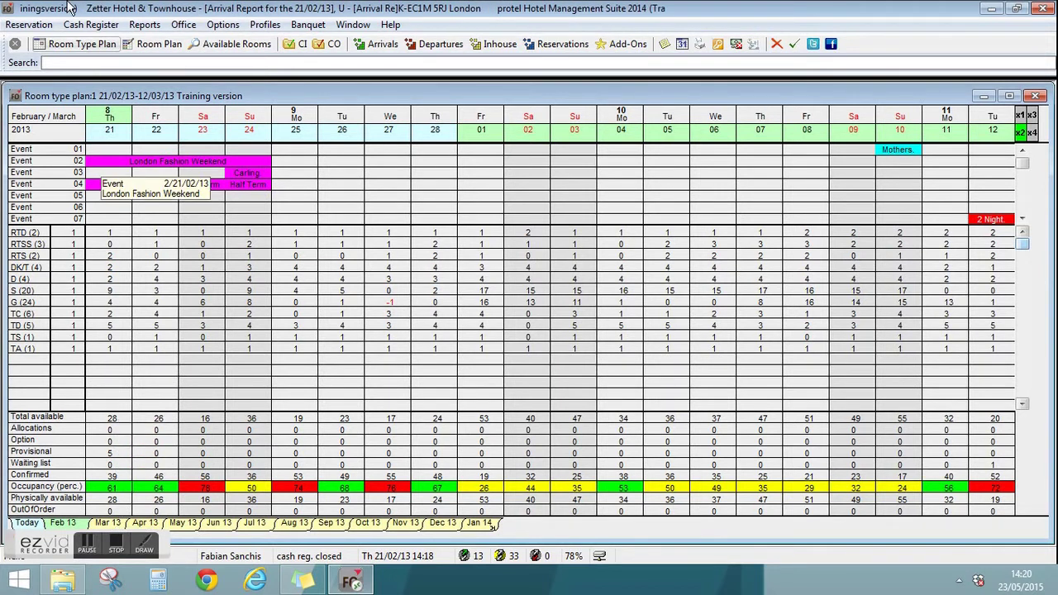
{"action": "left_click", "coordinate": [161, 45]}
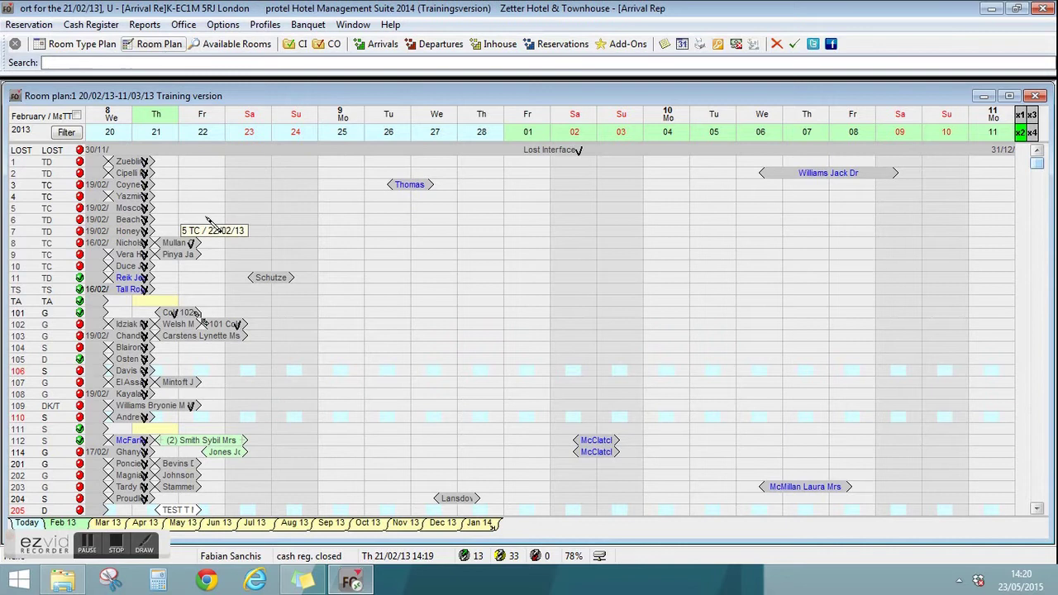
{"action": "scroll", "coordinate": [220, 224], "scroll_direction": "down", "scroll_amount": 5}
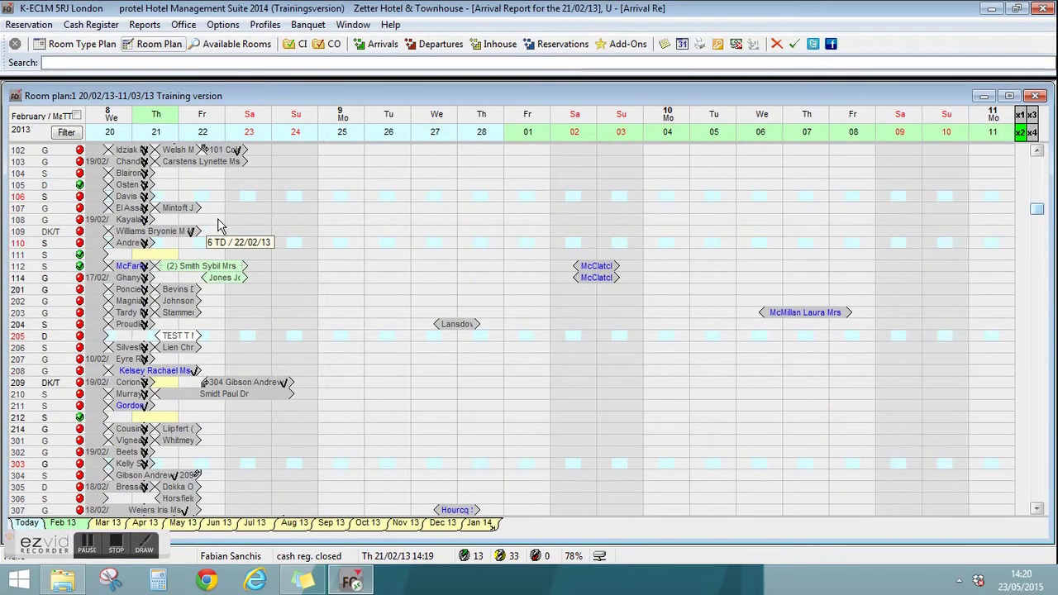
{"action": "scroll", "coordinate": [220, 224], "scroll_direction": "up", "scroll_amount": 5}
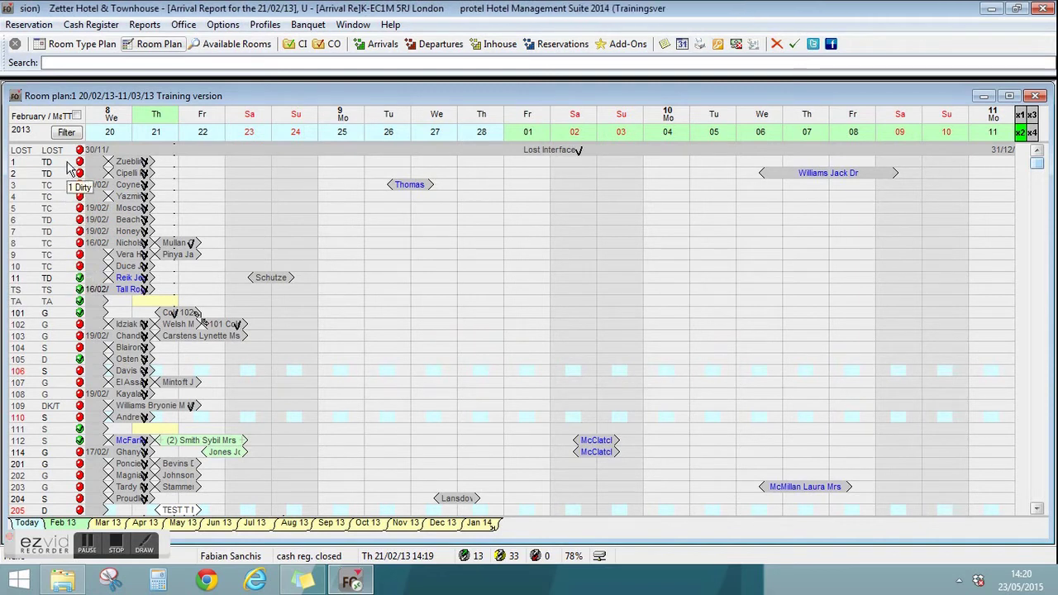
Step: Set the status of room 1 to checked, and close and reopen the room plan
{"action": "right_click", "coordinate": [69, 165]}
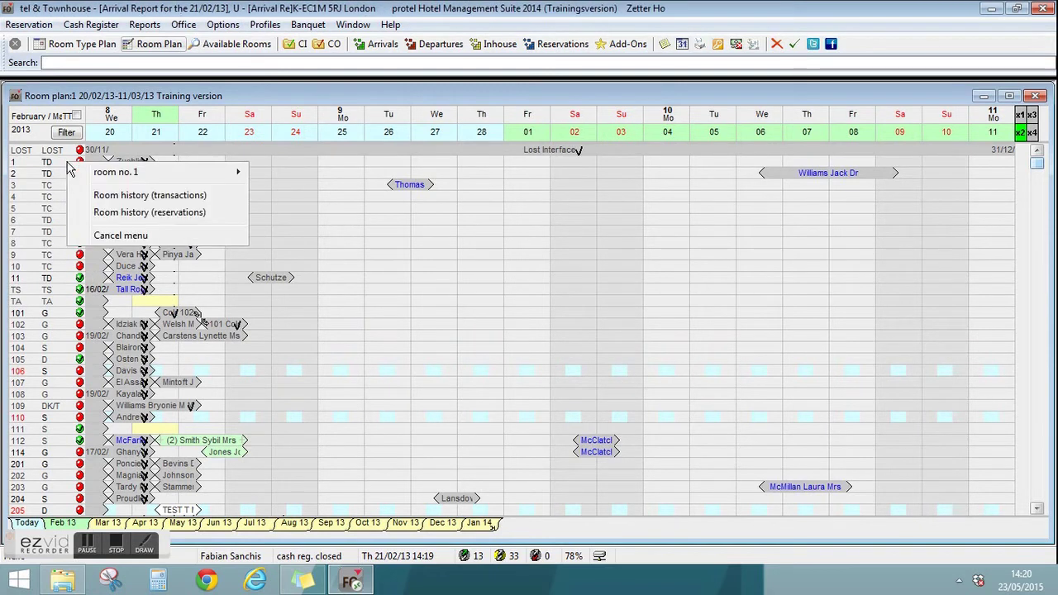
{"action": "mouse_move", "coordinate": [102, 174]}
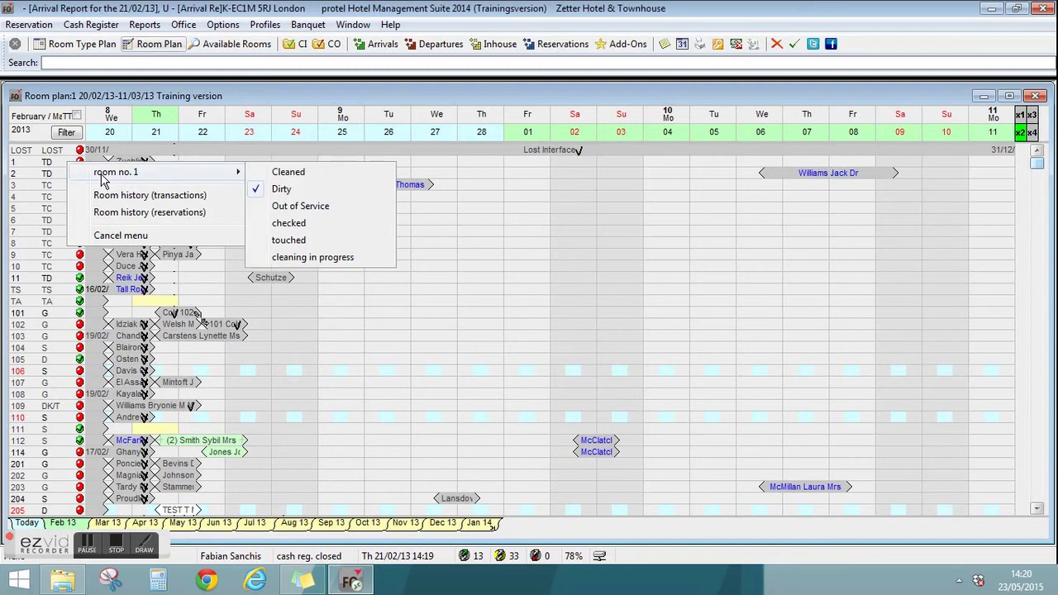
{"action": "left_click", "coordinate": [290, 223]}
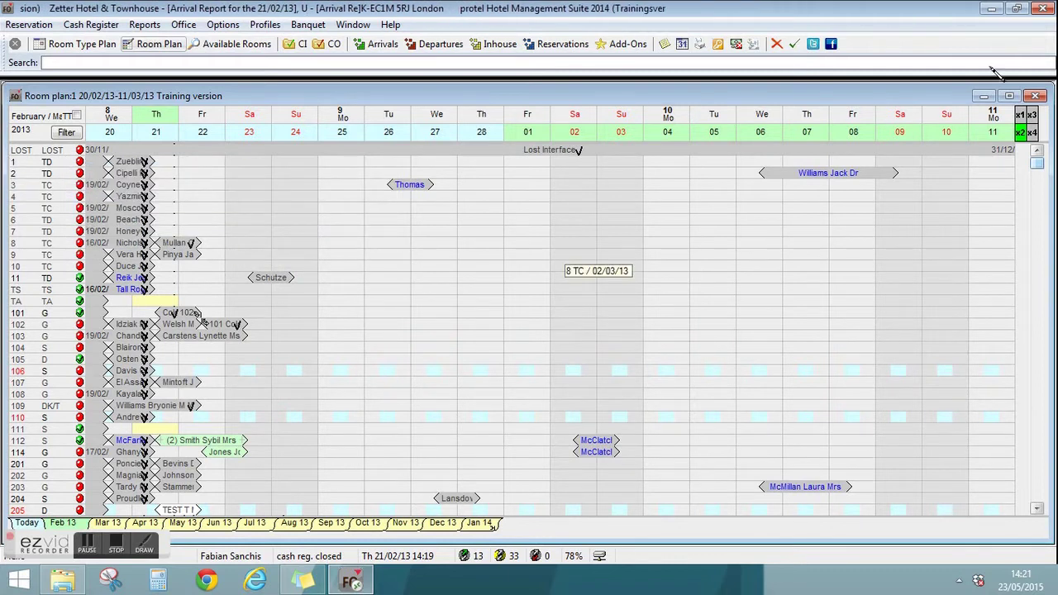
{"action": "left_click", "coordinate": [1036, 96]}
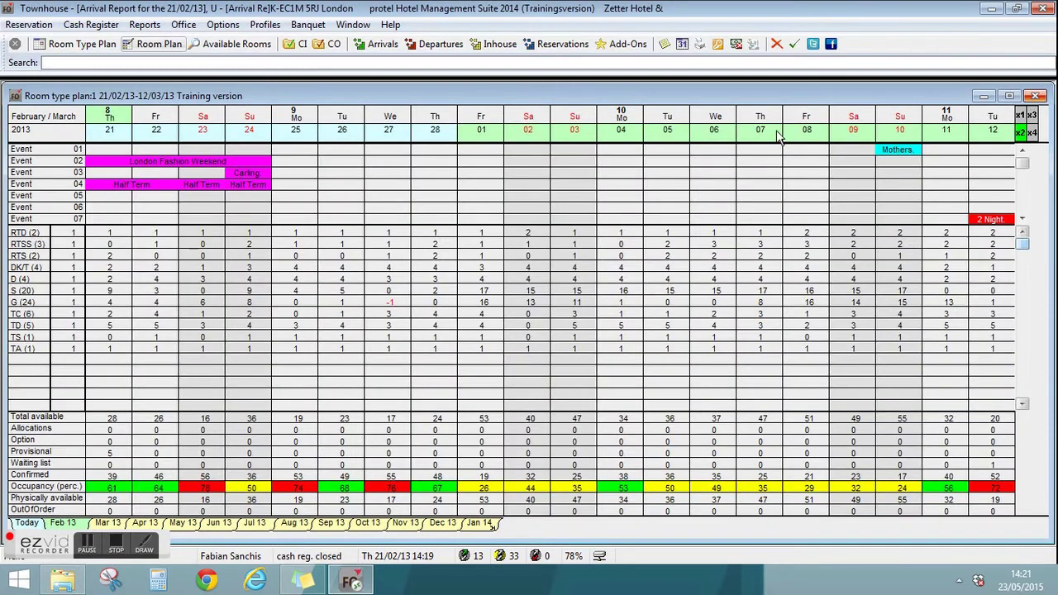
{"action": "left_click", "coordinate": [156, 48]}
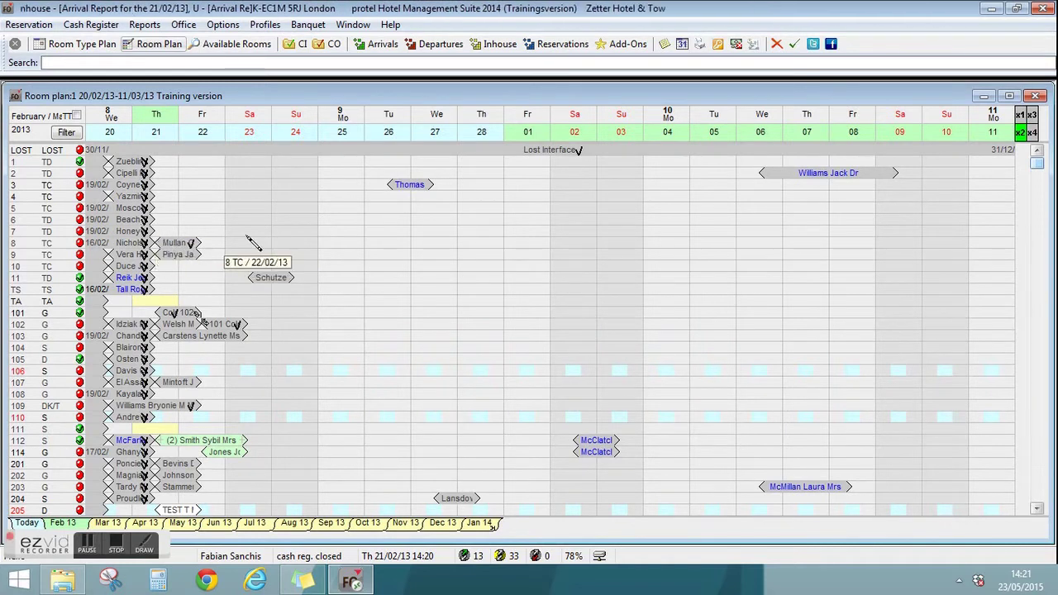
Step: Examine the room plan's bookings, including the room moves between 101 and 102 and the test reservation in room 205
{"action": "scroll", "coordinate": [243, 229], "scroll_direction": "down", "scroll_amount": 3}
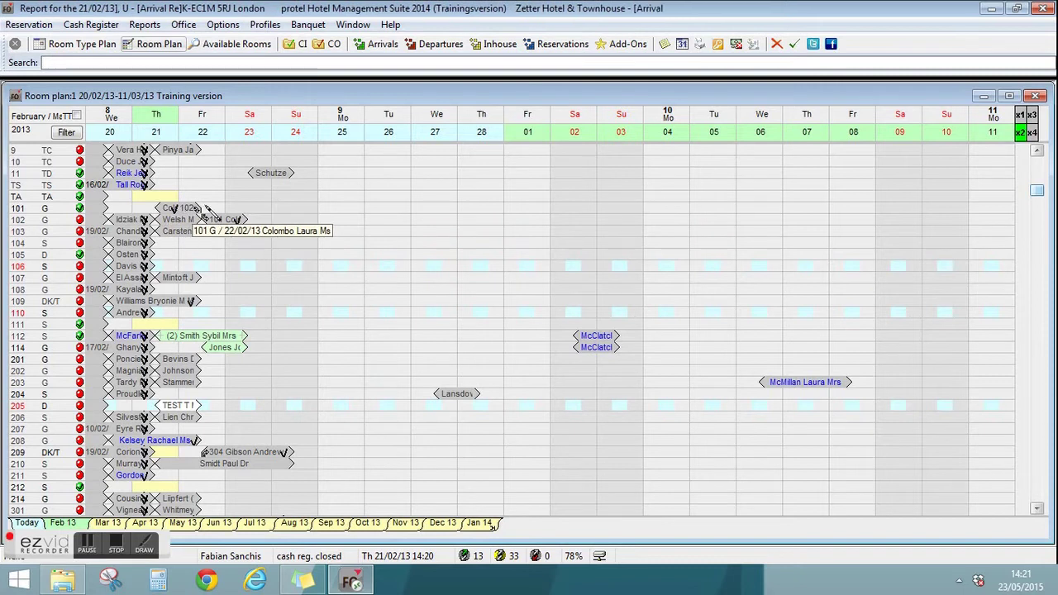
{"action": "left_click_drag", "start_coordinate": [205, 211], "coordinate": [223, 234]}
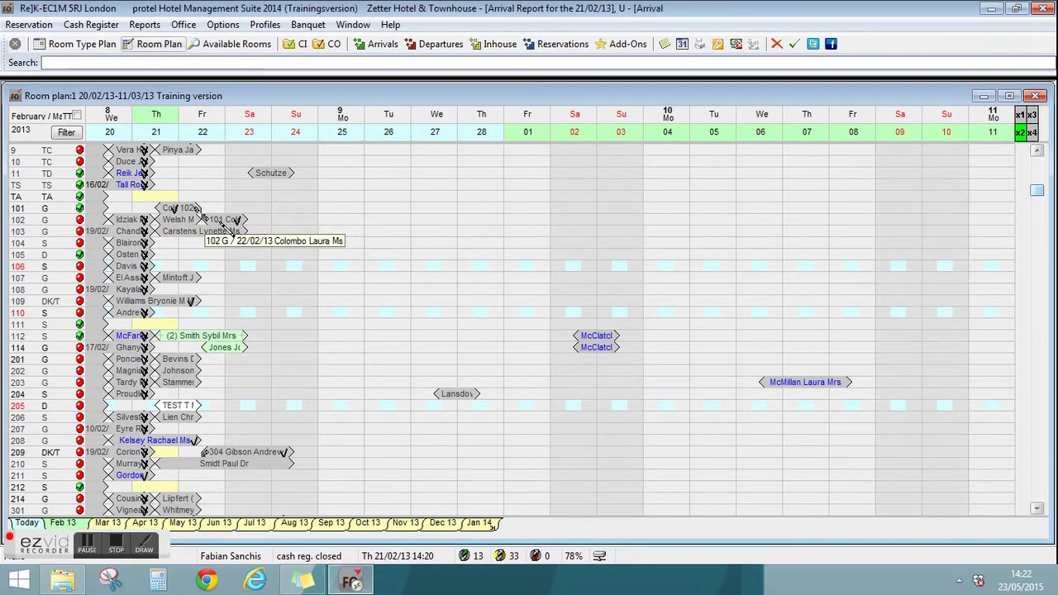
{"action": "left_click_drag", "start_coordinate": [221, 228], "coordinate": [174, 275]}
{"action": "scroll", "coordinate": [319, 314], "scroll_direction": "down", "scroll_amount": 4}
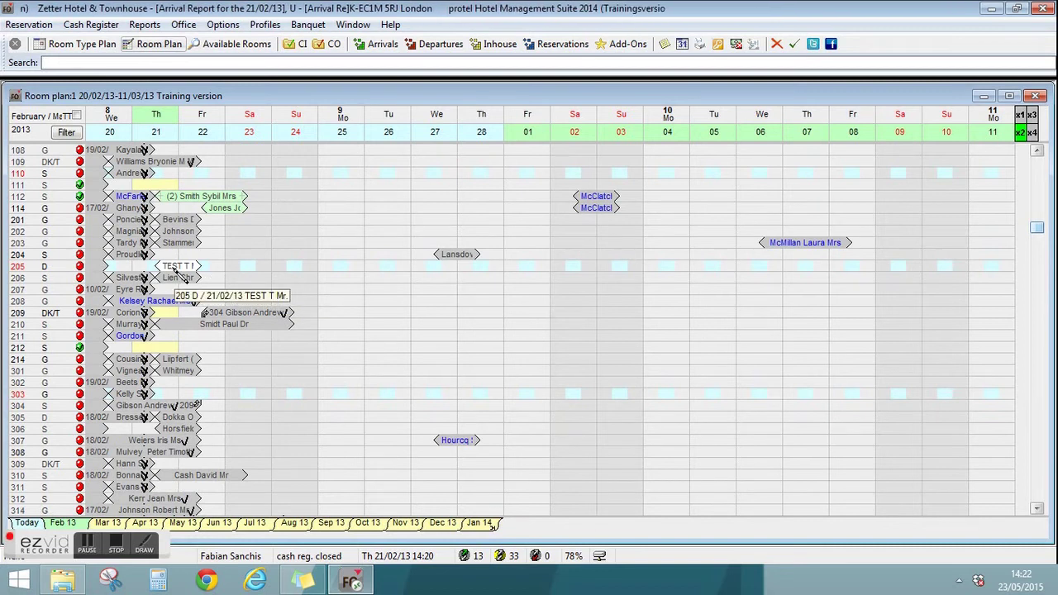
{"action": "left_click_drag", "start_coordinate": [159, 266], "coordinate": [176, 348]}
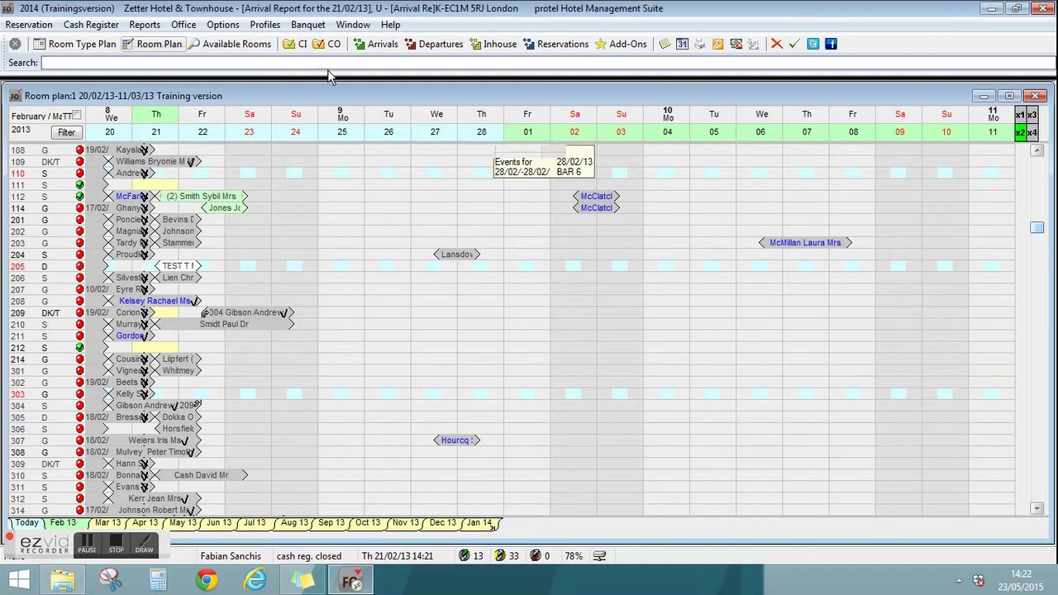
{"action": "scroll", "coordinate": [344, 207], "scroll_direction": "up", "scroll_amount": 3}
{"action": "scroll", "coordinate": [344, 207], "scroll_direction": "up", "scroll_amount": 5}
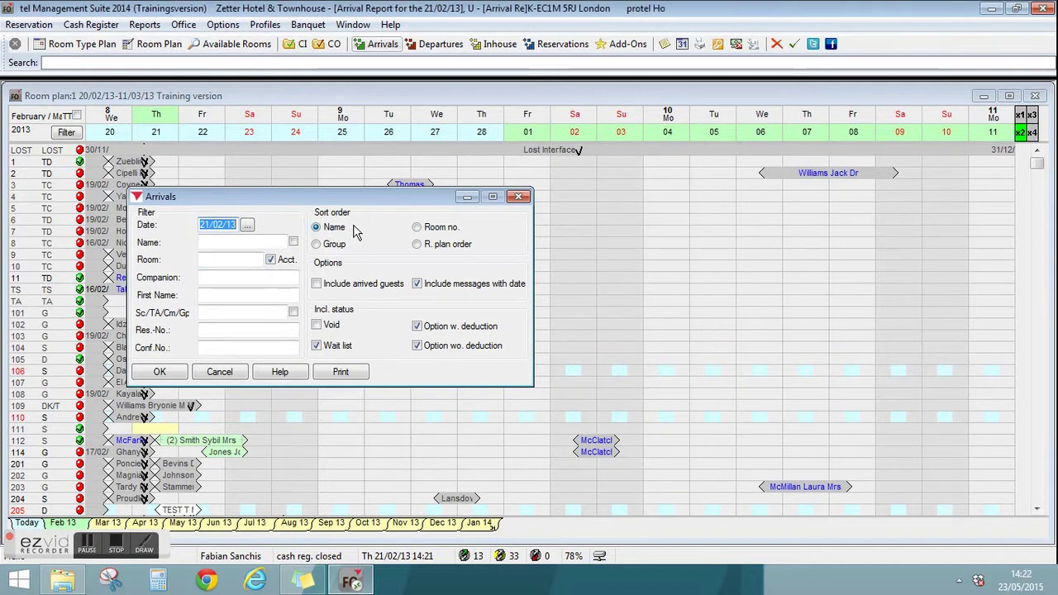
Step: Try the arrivals filter with room number sorting and void reservations included
{"action": "left_click", "coordinate": [431, 228]}
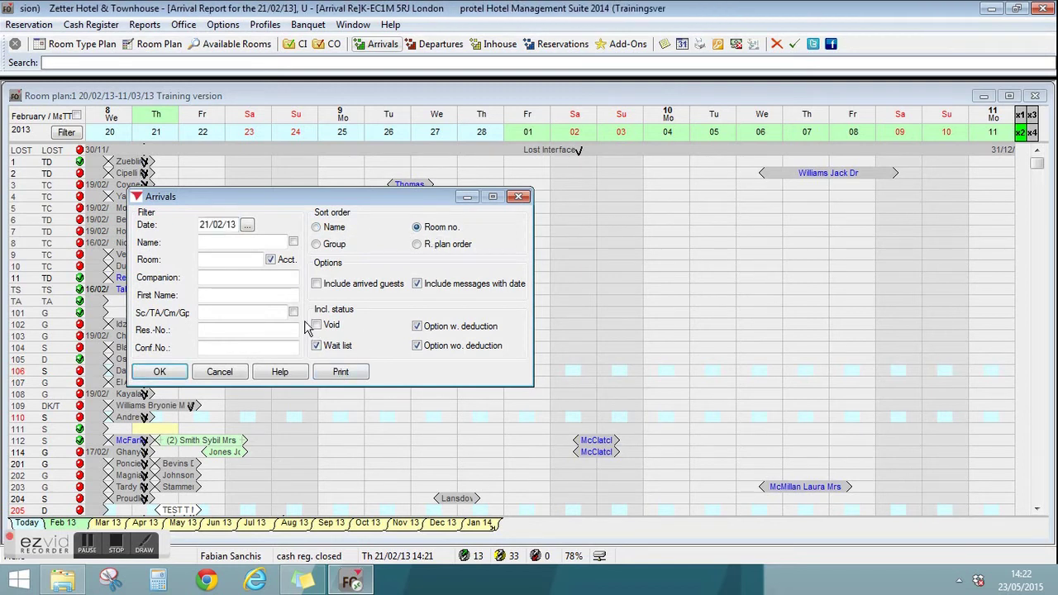
{"action": "left_click", "coordinate": [342, 286]}
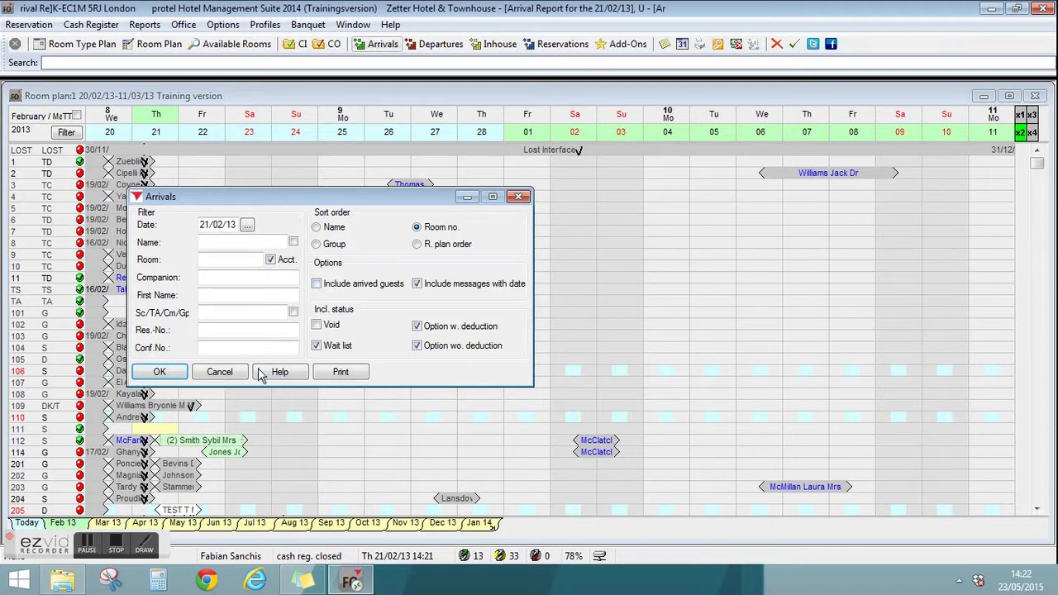
{"action": "left_click", "coordinate": [316, 325]}
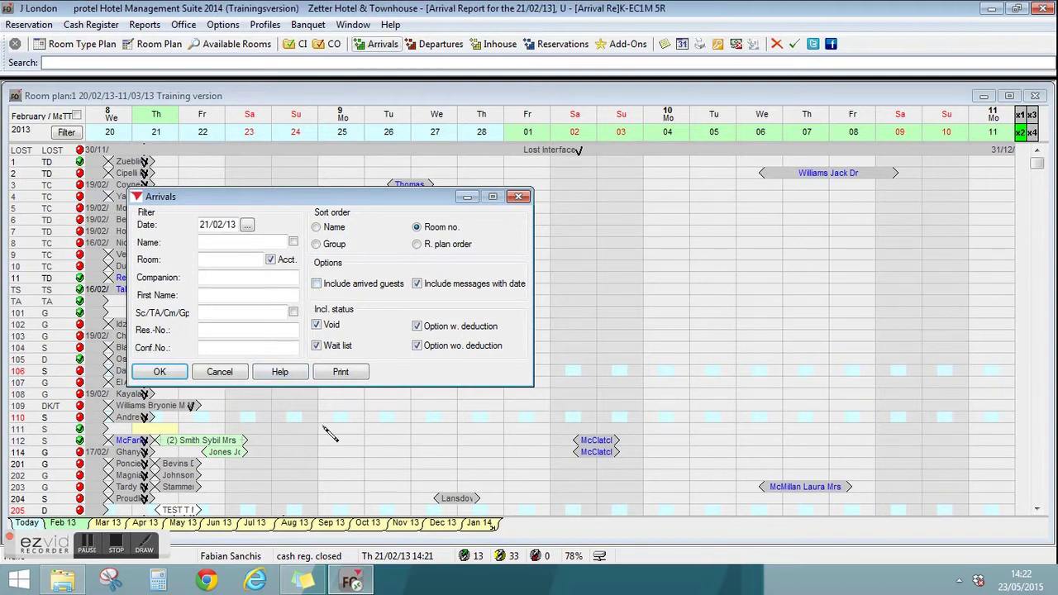
{"action": "left_click", "coordinate": [317, 325]}
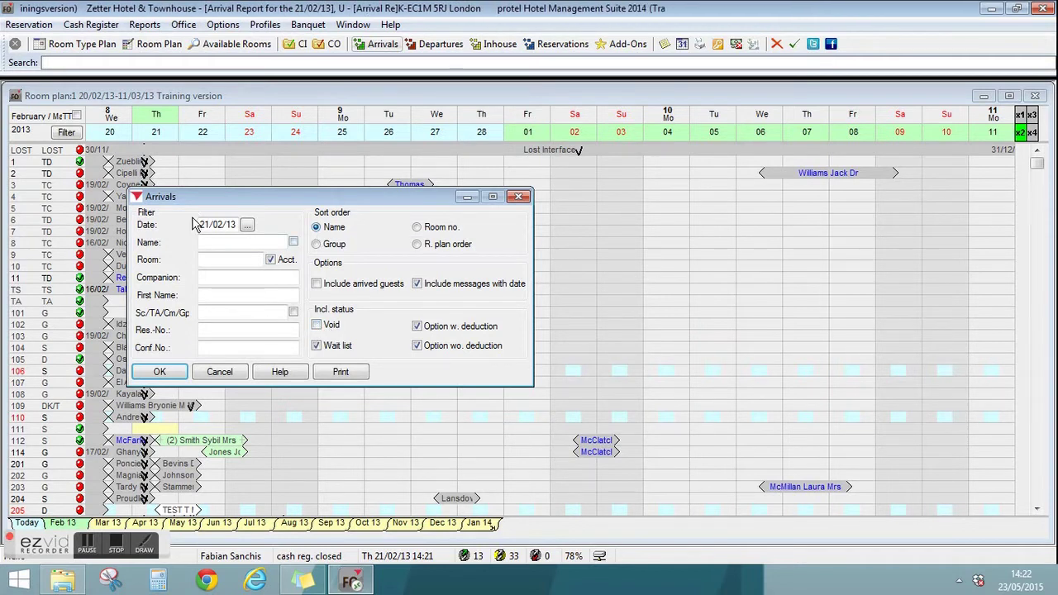
Step: List the arrivals for 21/02/13 sorted by name, maximize the list, look through all guests and close it
{"action": "left_click", "coordinate": [160, 373]}
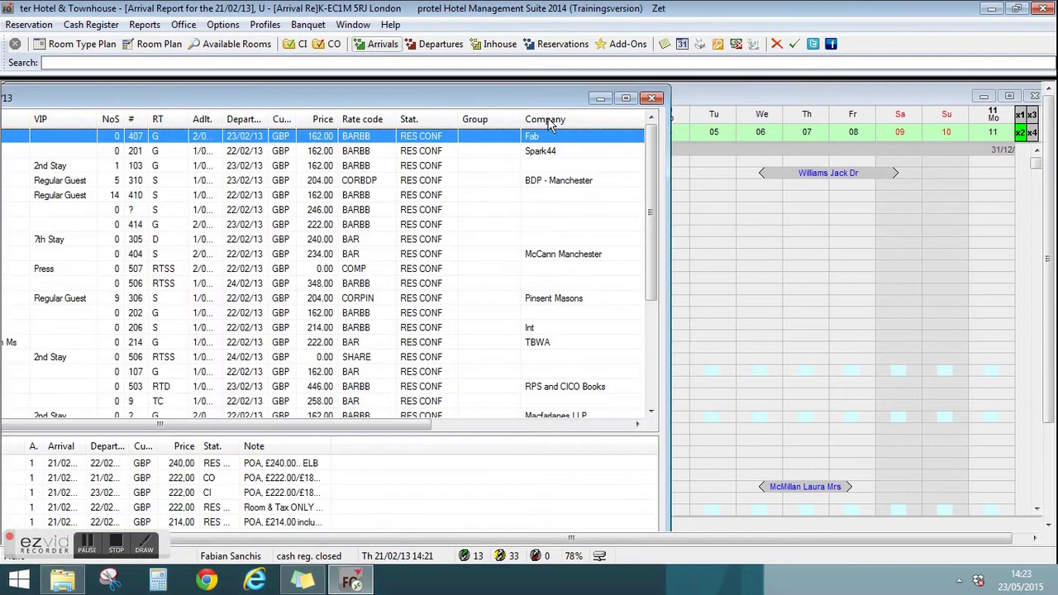
{"action": "left_click", "coordinate": [625, 99]}
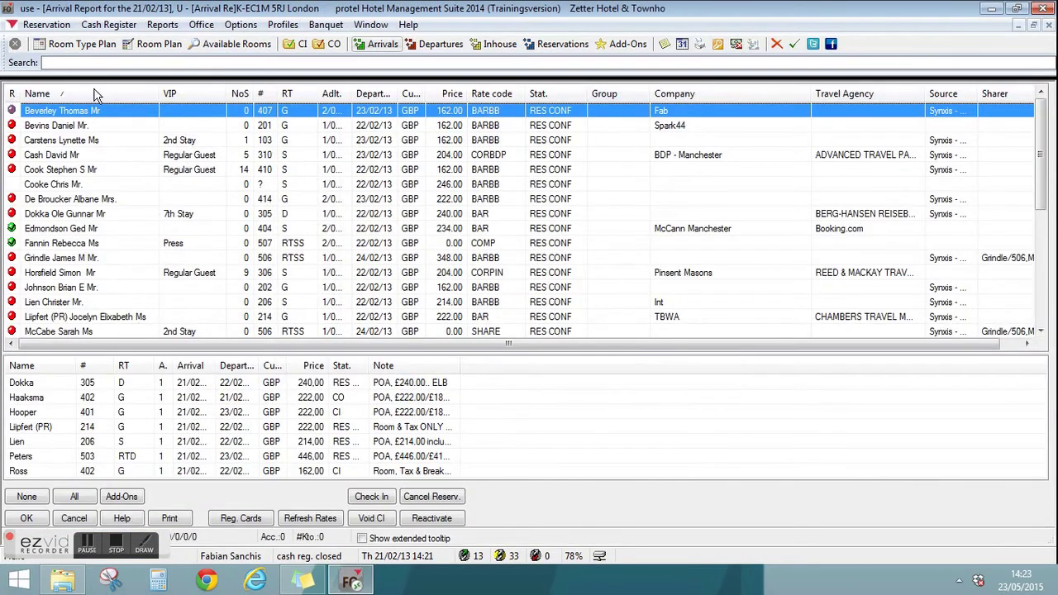
{"action": "scroll", "coordinate": [110, 289], "scroll_direction": "down", "scroll_amount": 1}
{"action": "scroll", "coordinate": [110, 289], "scroll_direction": "down", "scroll_amount": 4}
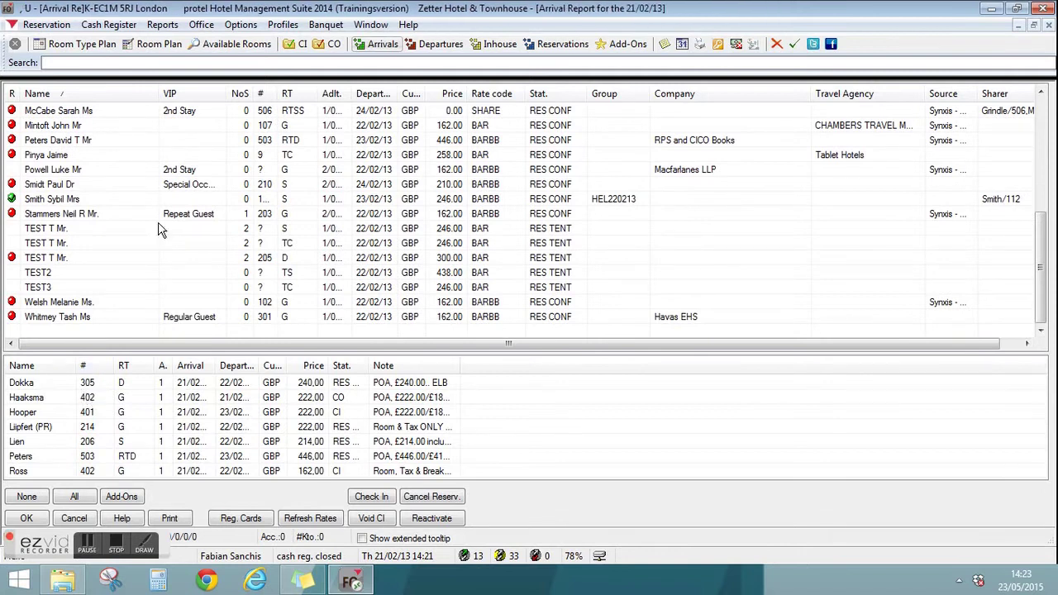
{"action": "scroll", "coordinate": [161, 232], "scroll_direction": "up", "scroll_amount": 5}
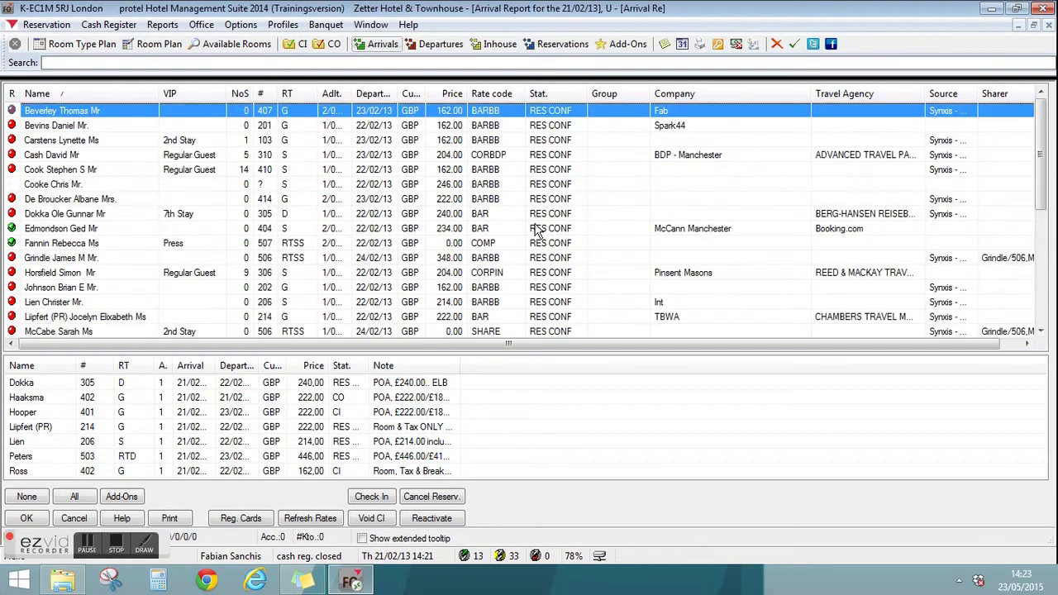
{"action": "key", "text": "Escape"}
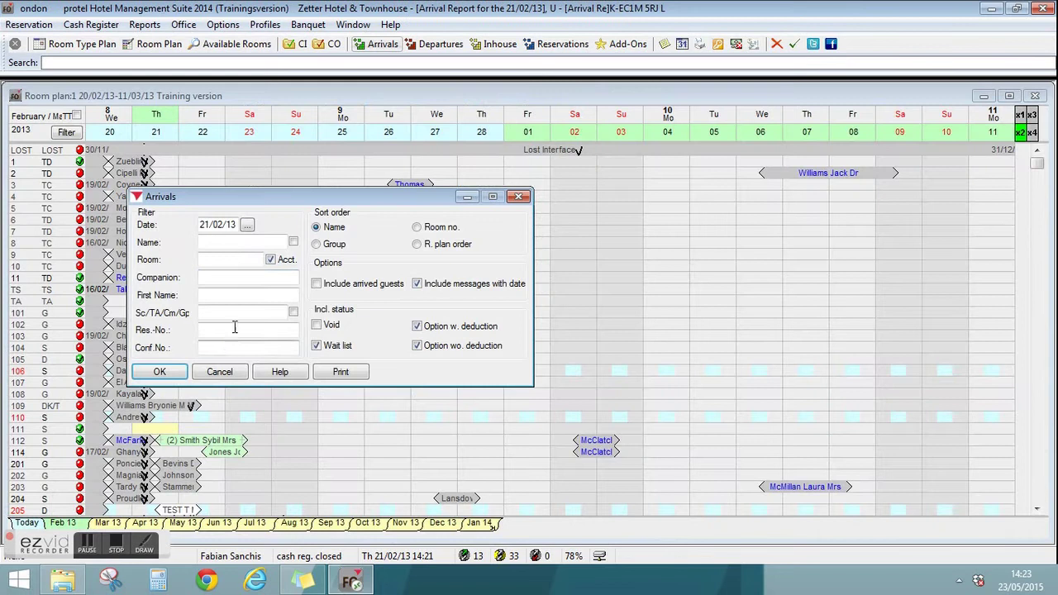
Step: Filter the arrivals for 21/02/13 by the name "test" and view the matching reservations in a maximized list
{"action": "left_click", "coordinate": [234, 243]}
{"action": "type", "text": "mc"}
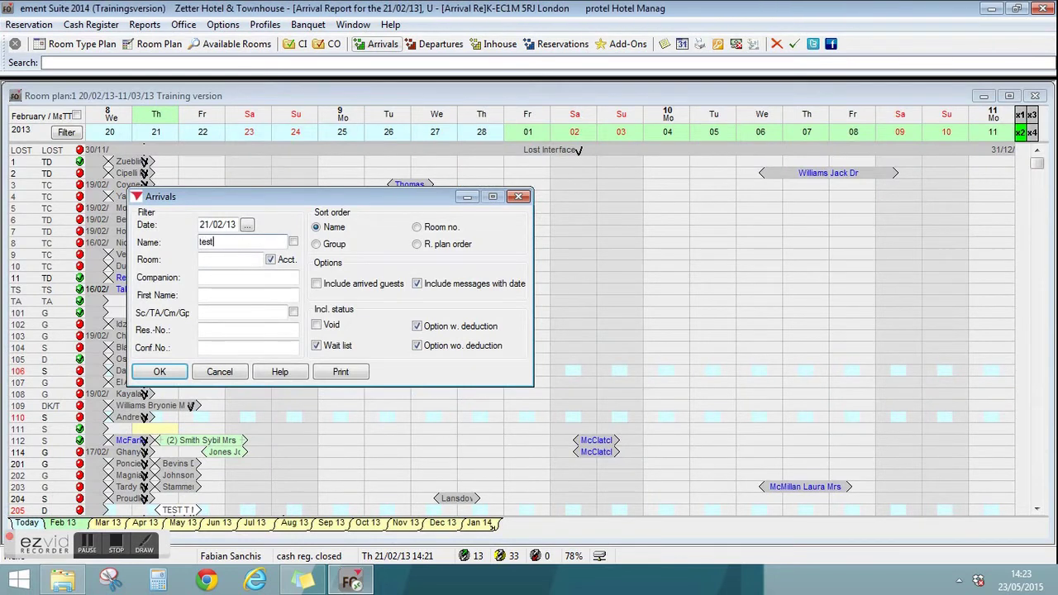
{"action": "key", "text": "Return"}
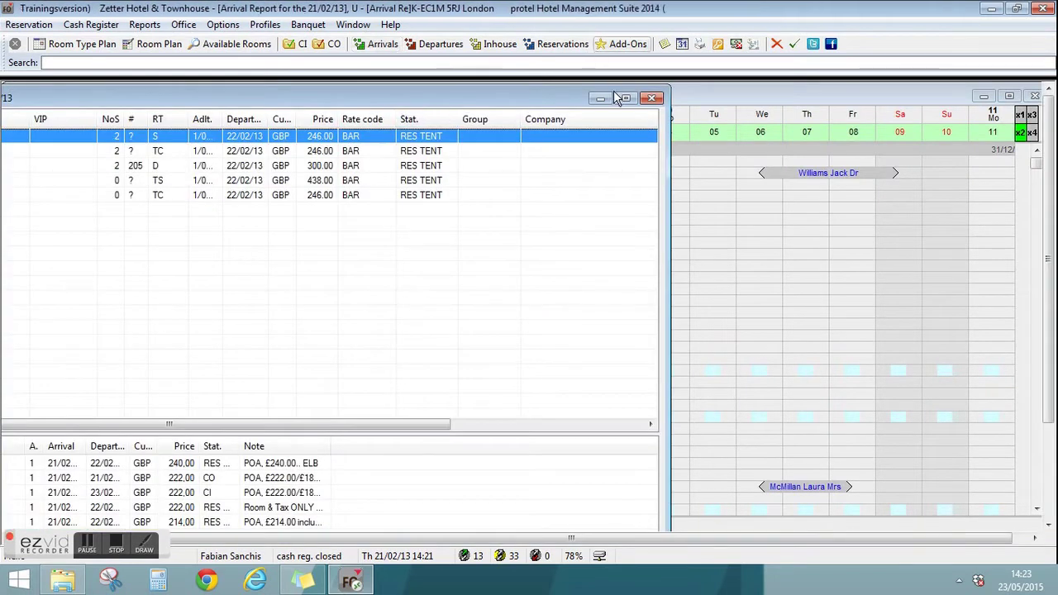
{"action": "left_click", "coordinate": [626, 97]}
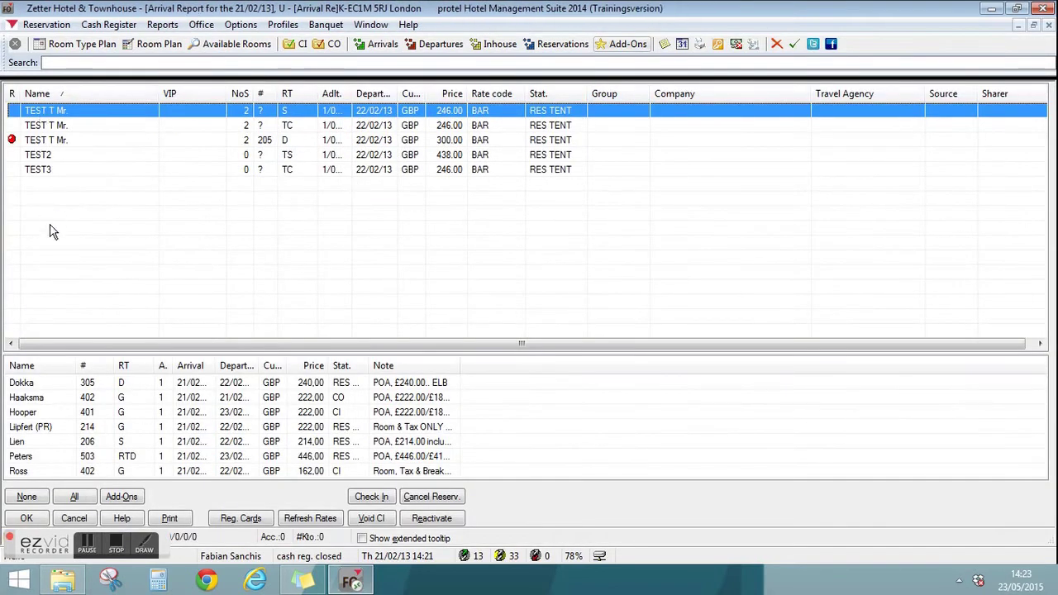
{"action": "left_click_drag", "start_coordinate": [43, 171], "coordinate": [47, 112]}
{"action": "left_click", "coordinate": [133, 216]}
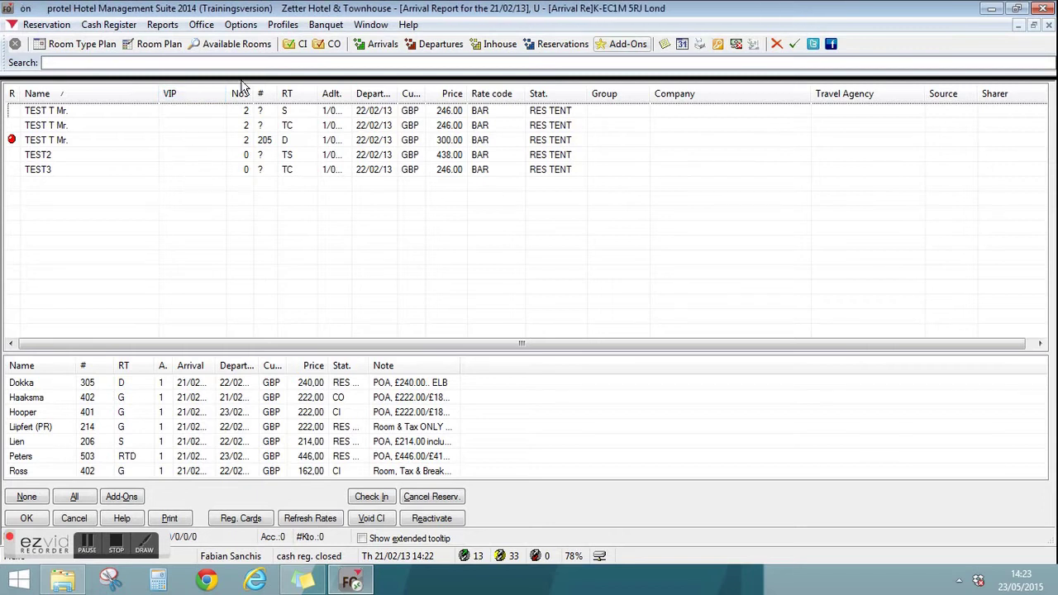
Step: Check the number of stays and the room assignments of the test reservations, and close the arrivals list and its filter
{"action": "left_click", "coordinate": [246, 109]}
{"action": "key", "text": "Down"}
{"action": "key", "text": "Down"}
{"action": "key", "text": "Down"}
{"action": "key", "text": "Down"}
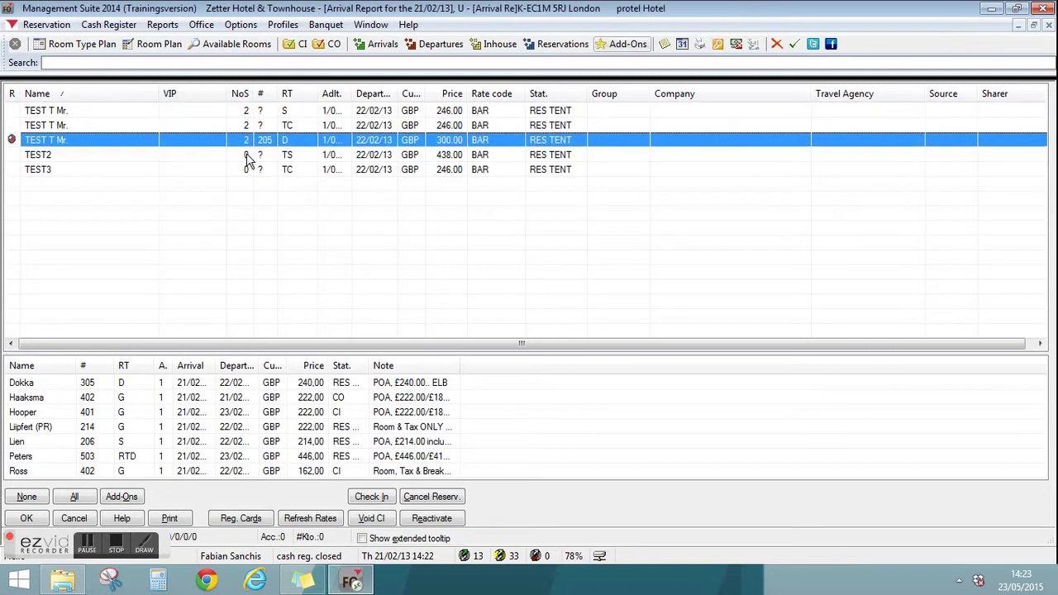
{"action": "left_click", "coordinate": [259, 112]}
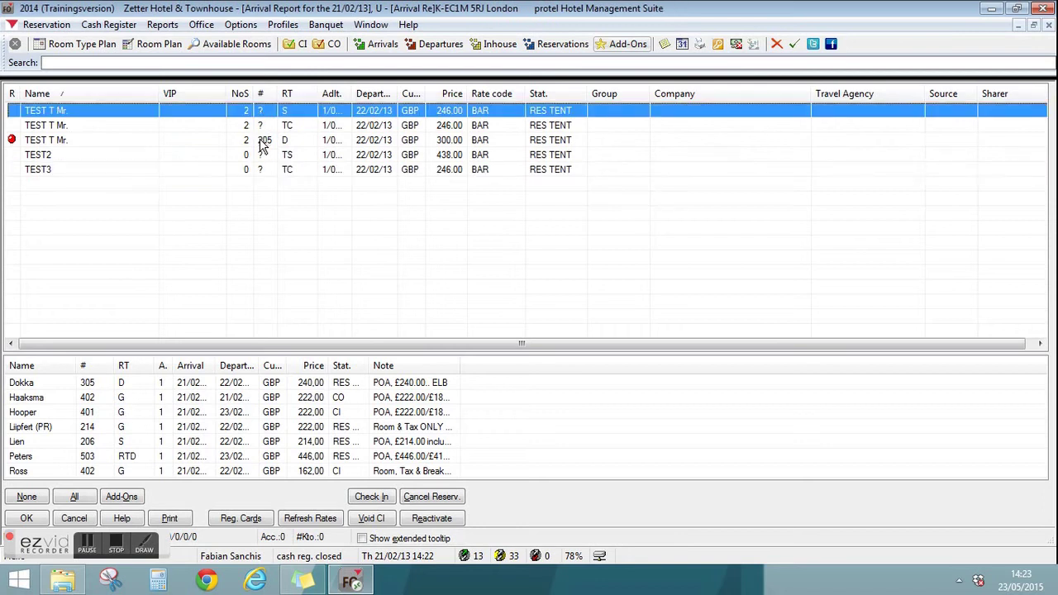
{"action": "left_click", "coordinate": [262, 140]}
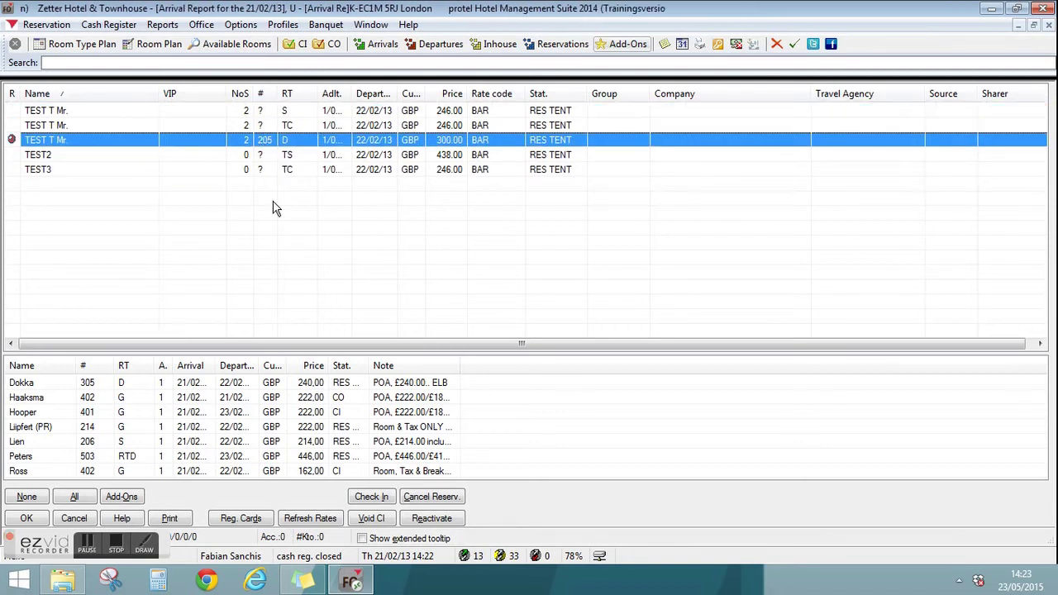
{"action": "key", "text": "Escape"}
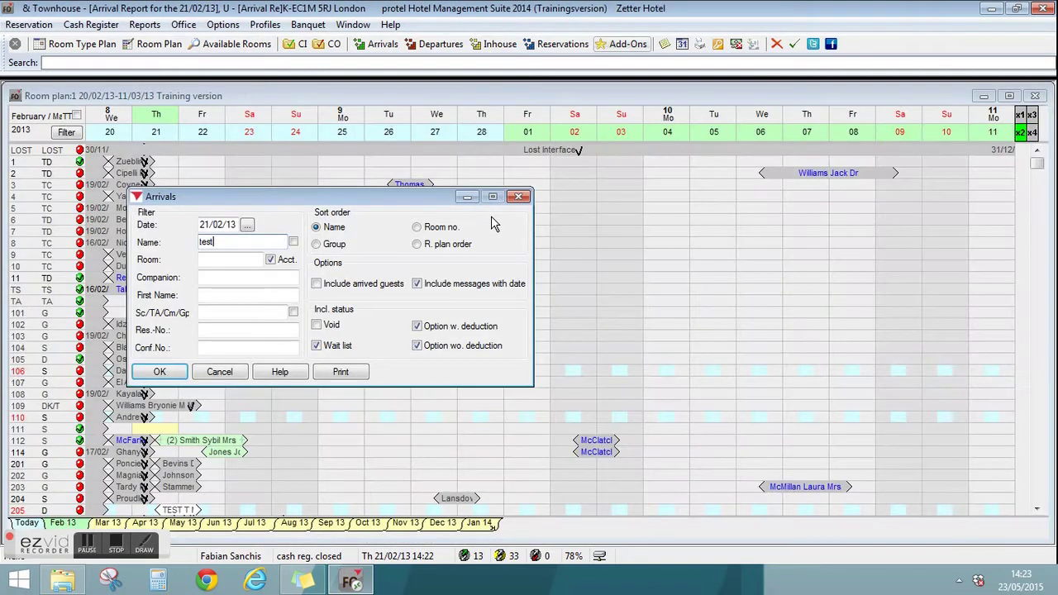
{"action": "key", "text": "Escape"}
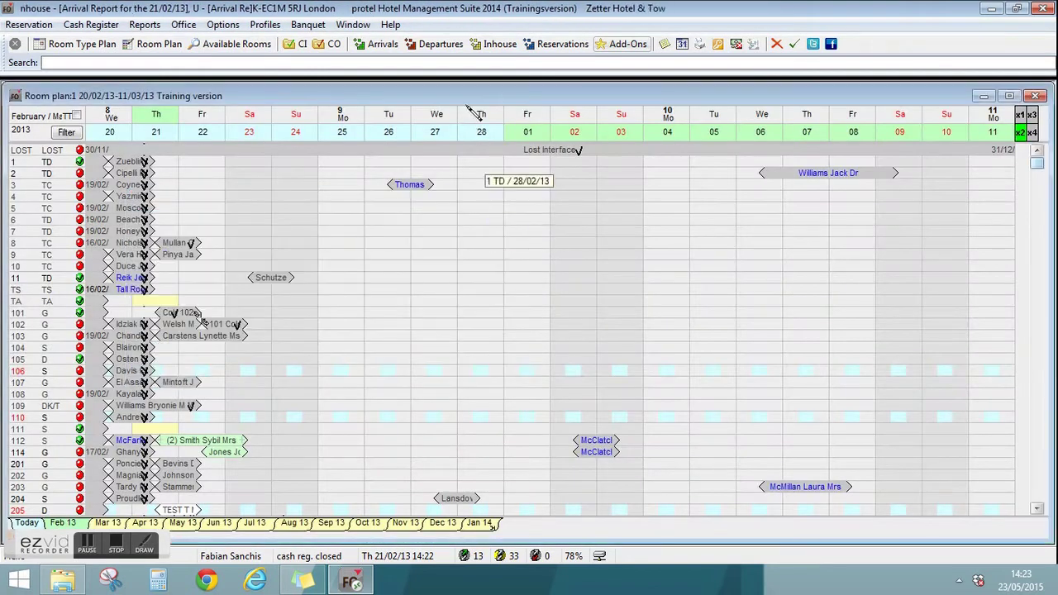
Step: List the departures for 21/02/13 sorted by name with accounts and departed guests included, and maximize the list
{"action": "left_click", "coordinate": [436, 45]}
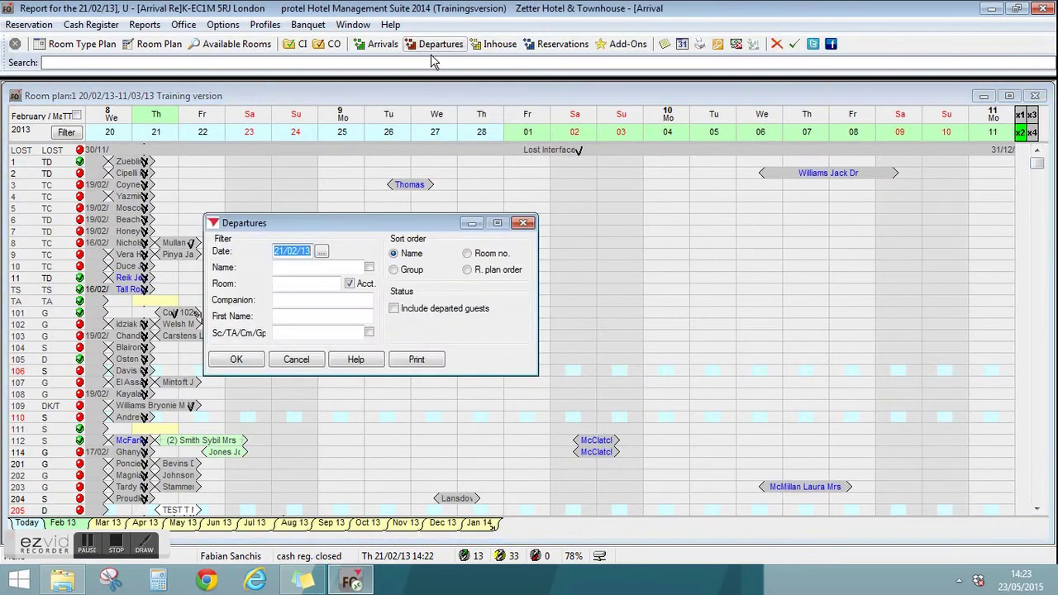
{"action": "left_click", "coordinate": [394, 309]}
{"action": "left_click", "coordinate": [238, 359]}
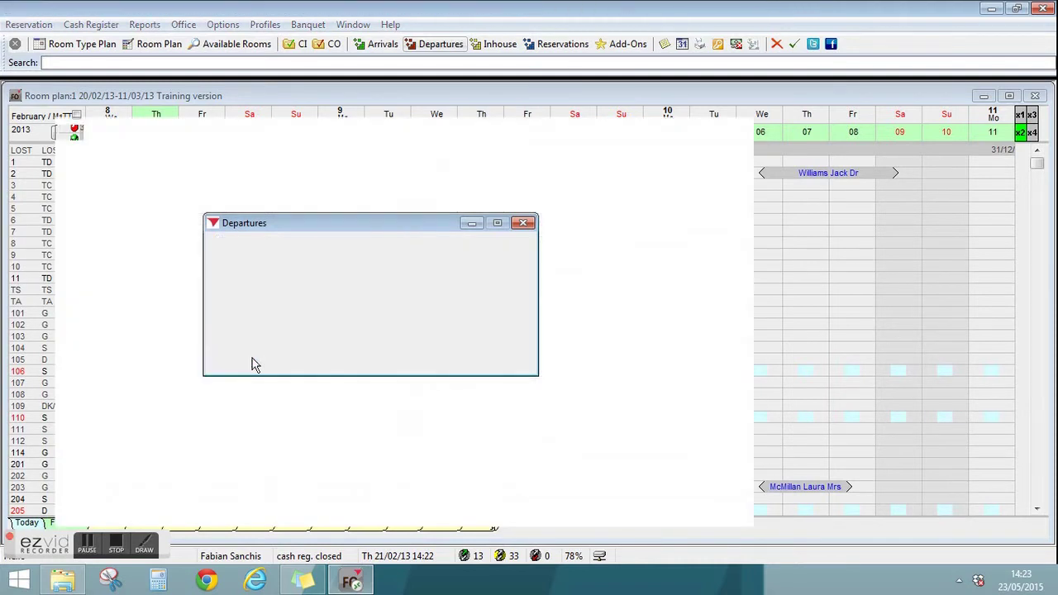
{"action": "left_click", "coordinate": [712, 133]}
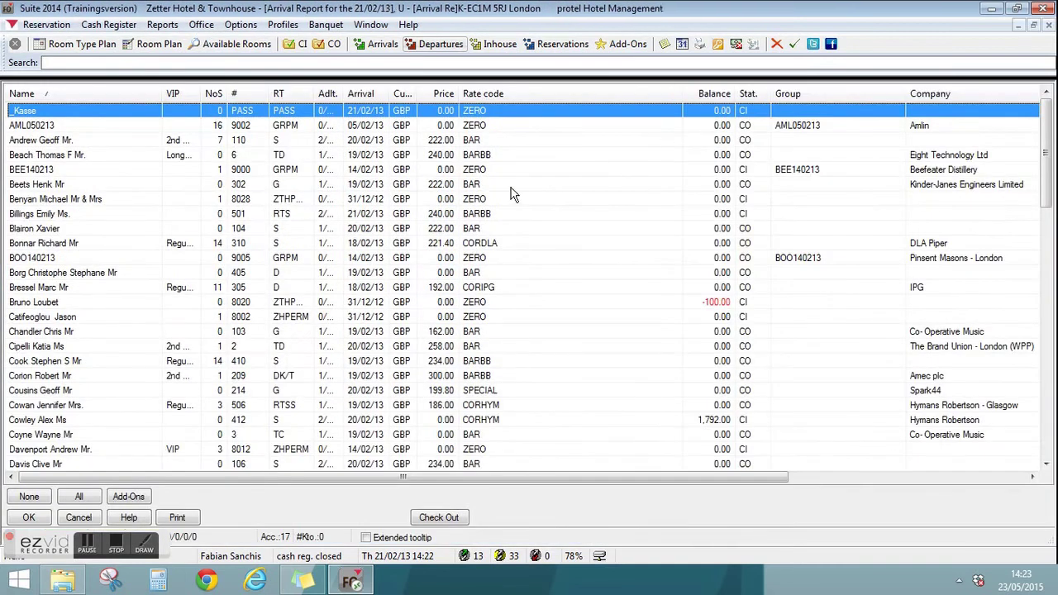
Step: Sort the departures by status, look through the checked-in and checked-out guests, and close the list
{"action": "left_click", "coordinate": [753, 97]}
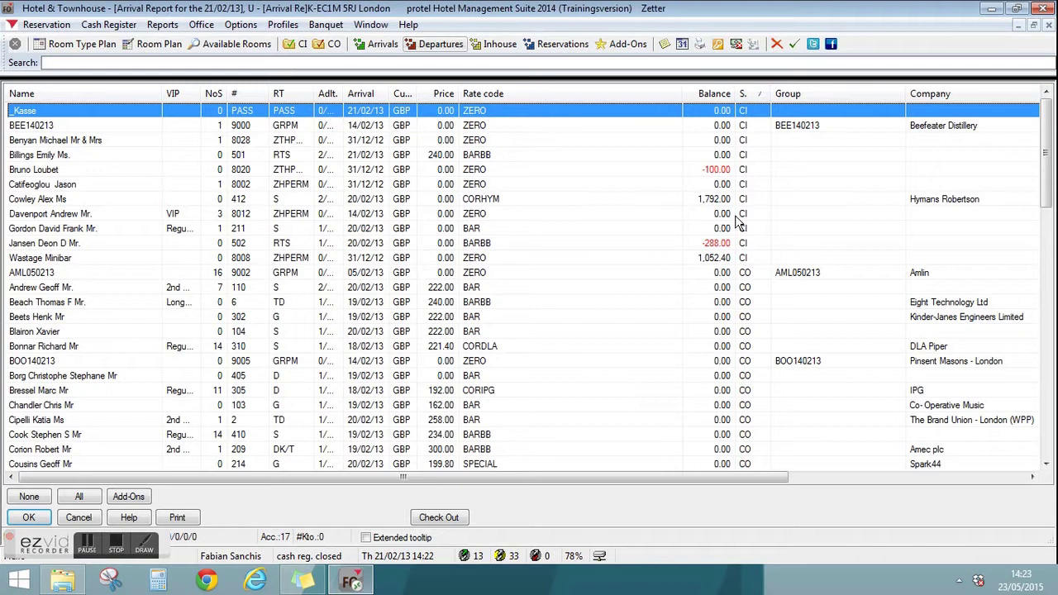
{"action": "left_click", "coordinate": [748, 259]}
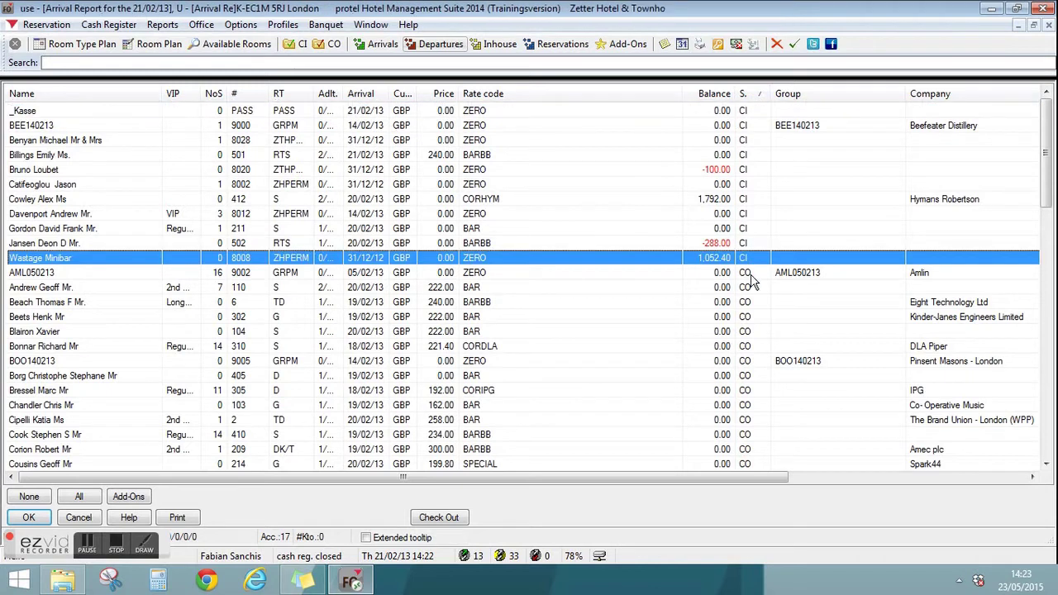
{"action": "scroll", "coordinate": [750, 282], "scroll_direction": "down", "scroll_amount": 4}
{"action": "scroll", "coordinate": [735, 242], "scroll_direction": "down", "scroll_amount": 5}
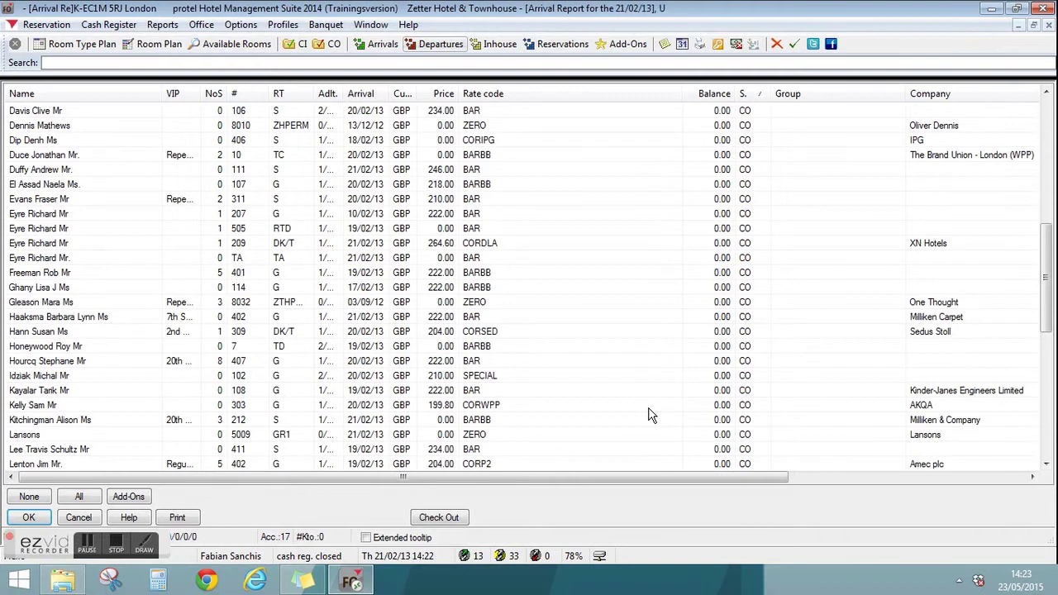
{"action": "key", "text": "Escape"}
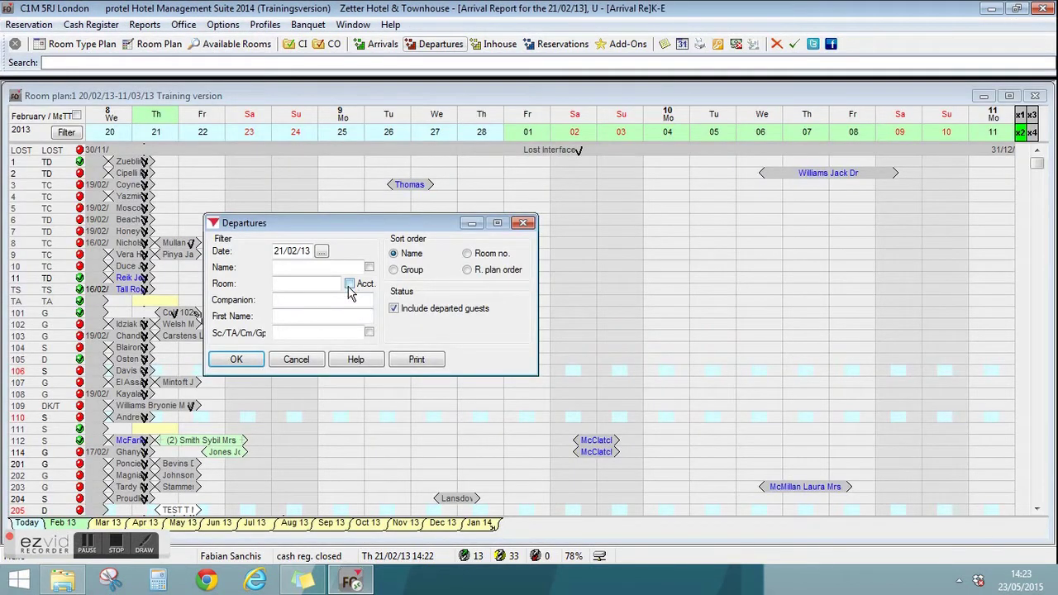
Step: List the departures for 21/02/13 without accounts and departed guests, and close the list after viewing it
{"action": "left_click", "coordinate": [395, 309]}
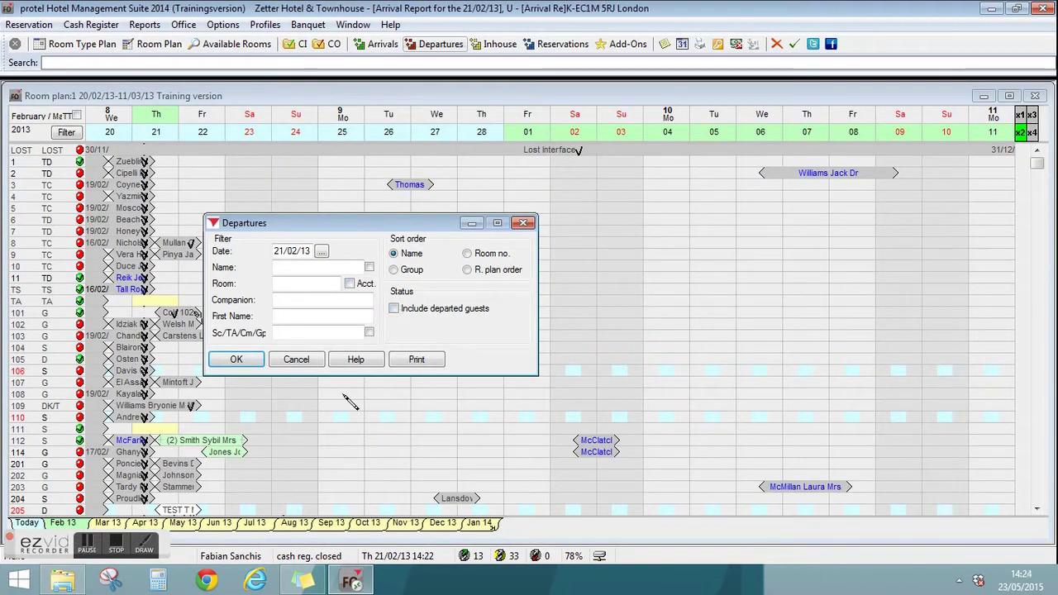
{"action": "left_click", "coordinate": [246, 359]}
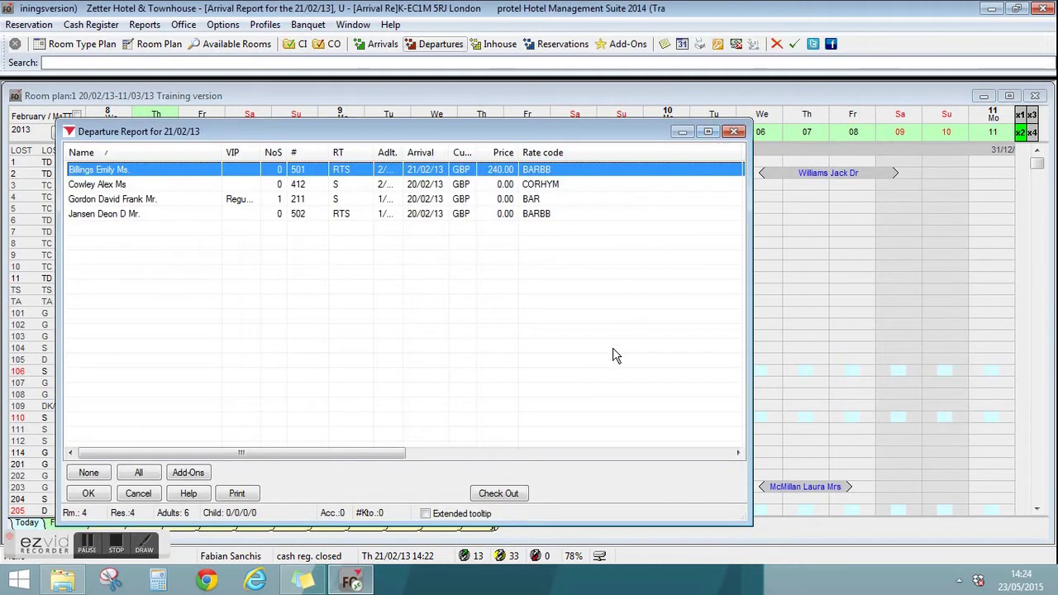
{"action": "key", "text": "Escape"}
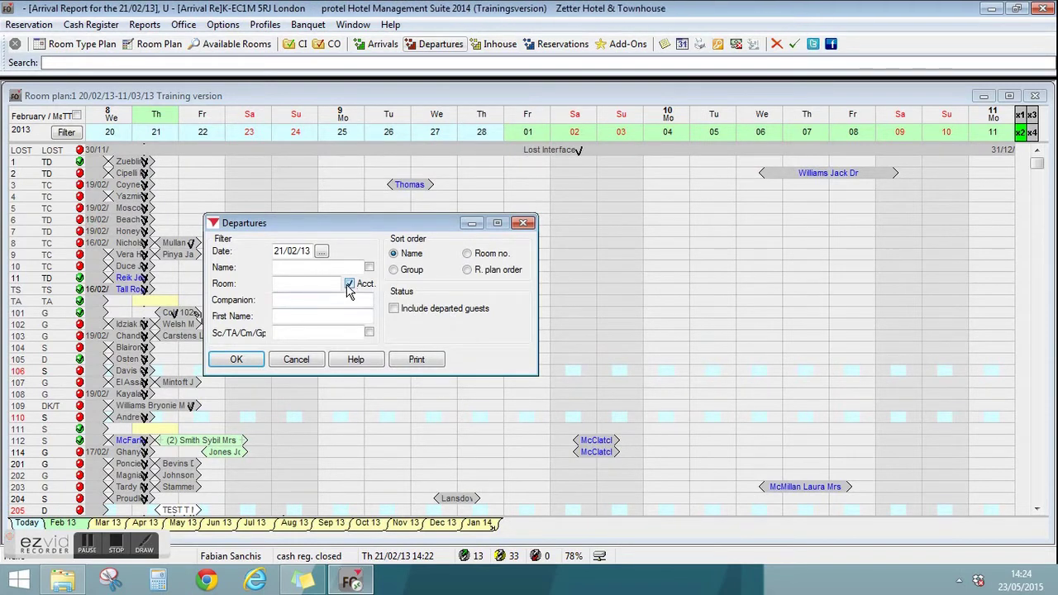
Step: List the departures for 21/02/13 with accounts included but no departed guests, and look through the guest and account entries
{"action": "left_click", "coordinate": [236, 360]}
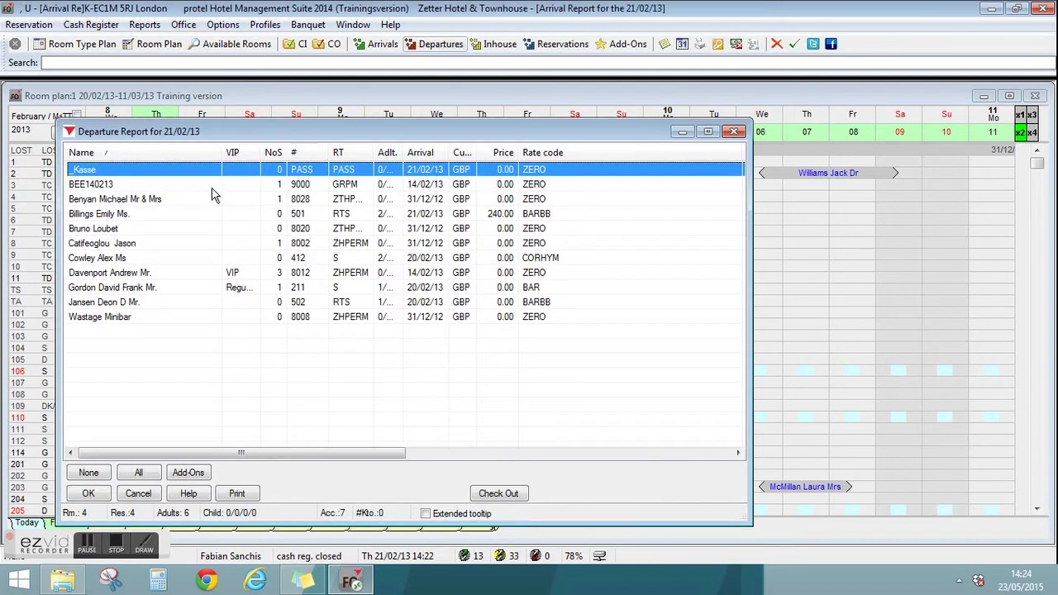
{"action": "left_click", "coordinate": [215, 185]}
{"action": "left_click", "coordinate": [231, 258]}
{"action": "left_click", "coordinate": [233, 302]}
{"action": "left_click", "coordinate": [233, 318]}
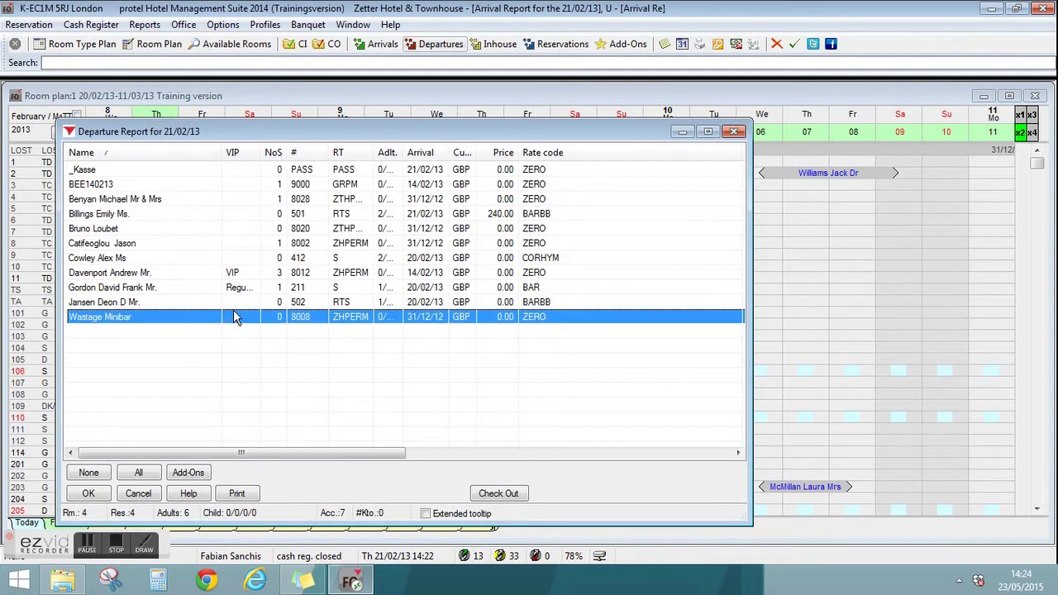
Step: Sort the departures by room number, check the account rooms, and close the departures list and its filter
{"action": "left_click", "coordinate": [316, 154]}
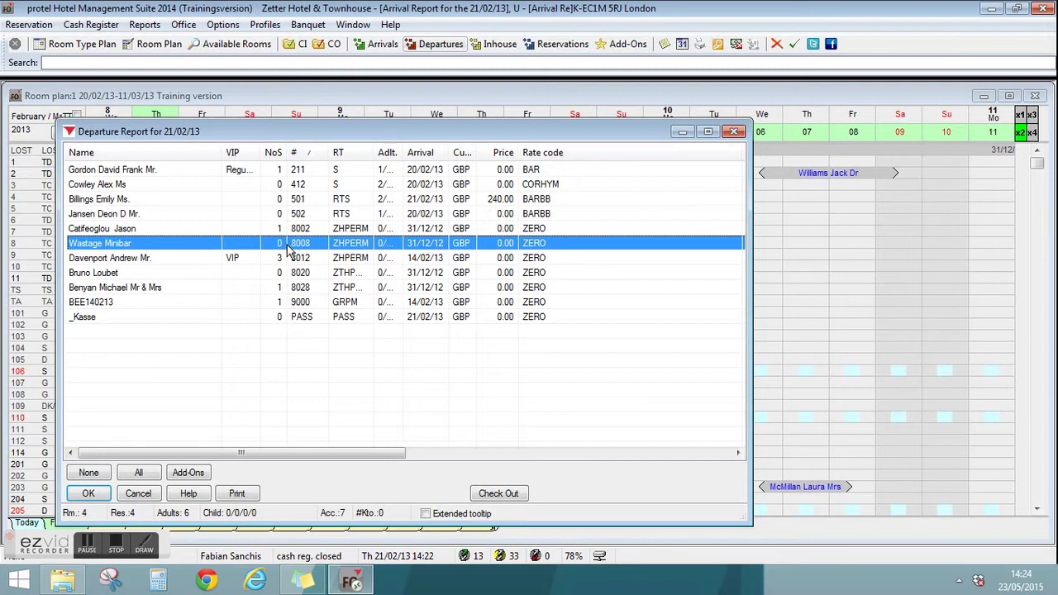
{"action": "left_click", "coordinate": [285, 303]}
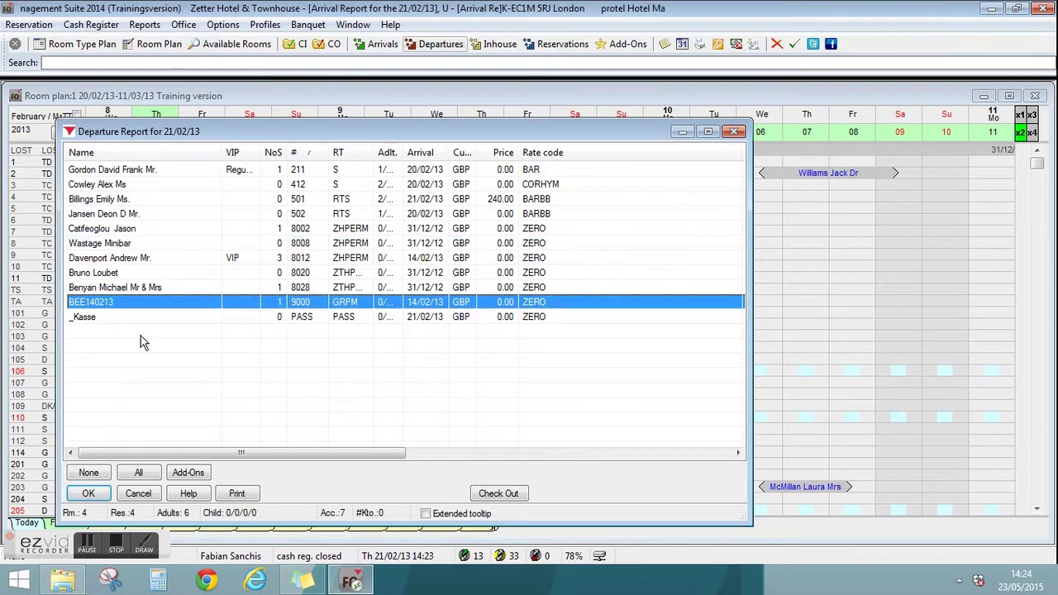
{"action": "left_click", "coordinate": [734, 132]}
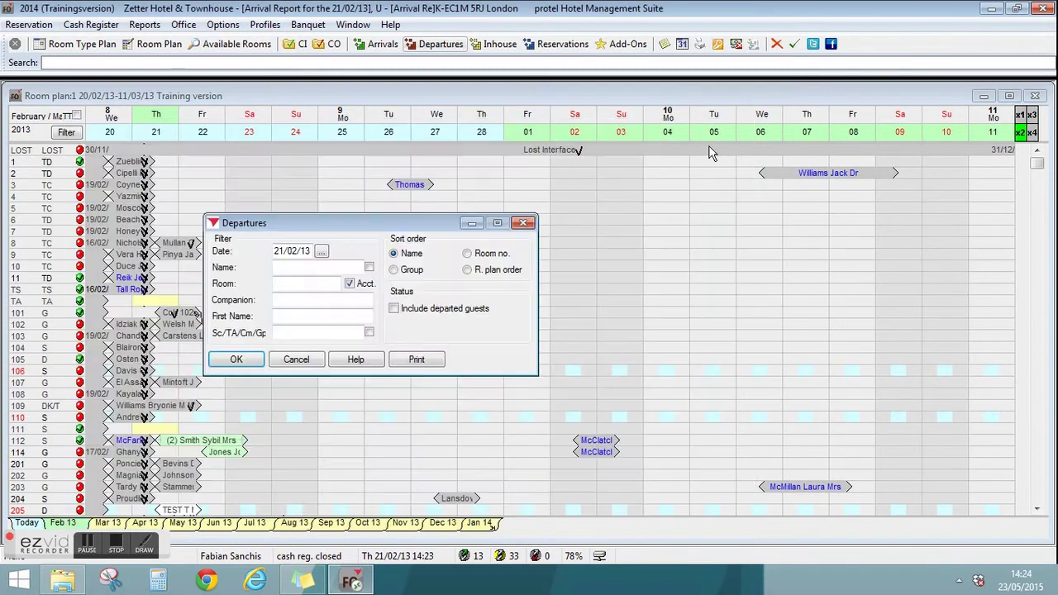
{"action": "left_click", "coordinate": [527, 220]}
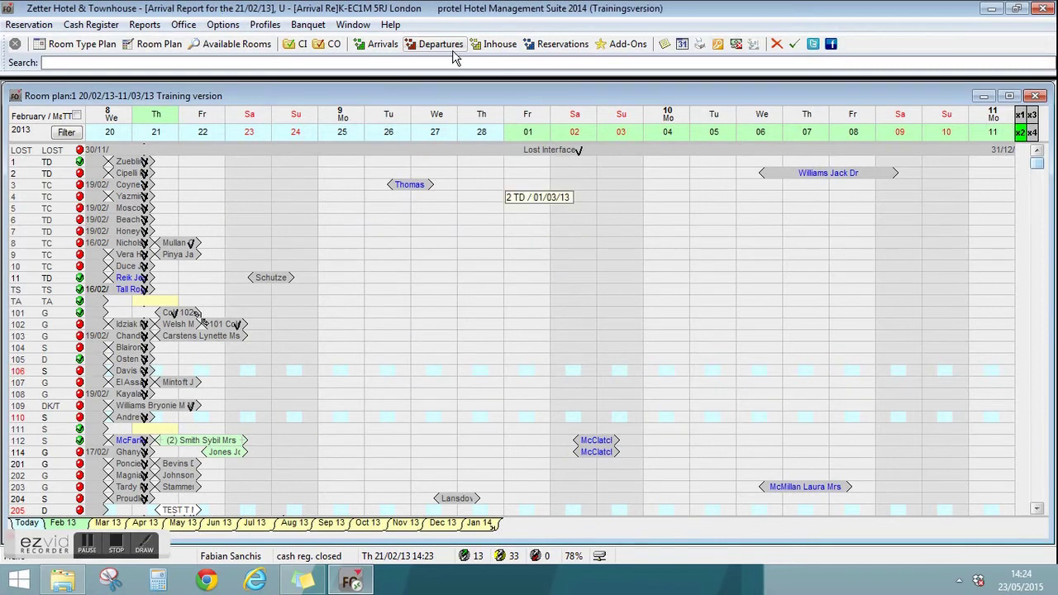
Step: List the in-house guests for 21/02/13 sorted by room number, without accounts and with checked-in departures included
{"action": "left_click", "coordinate": [498, 44]}
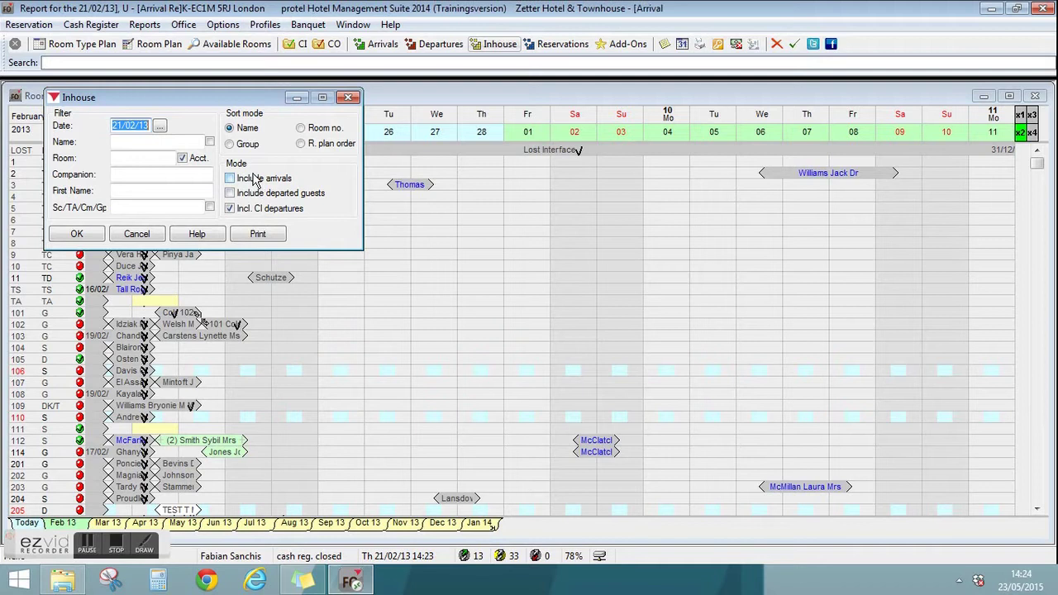
{"action": "left_click", "coordinate": [181, 158]}
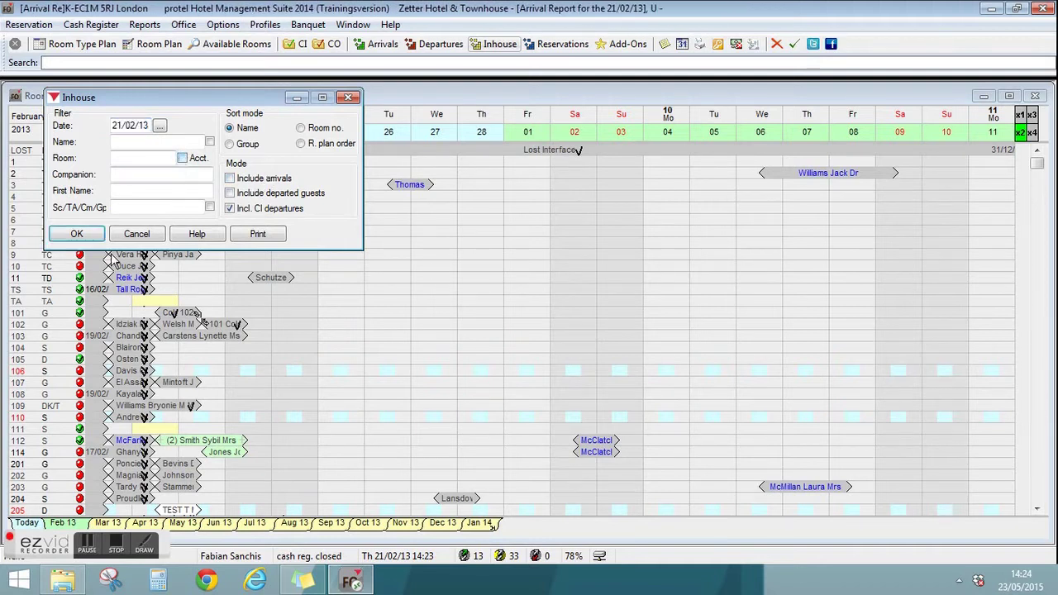
{"action": "left_click", "coordinate": [301, 128]}
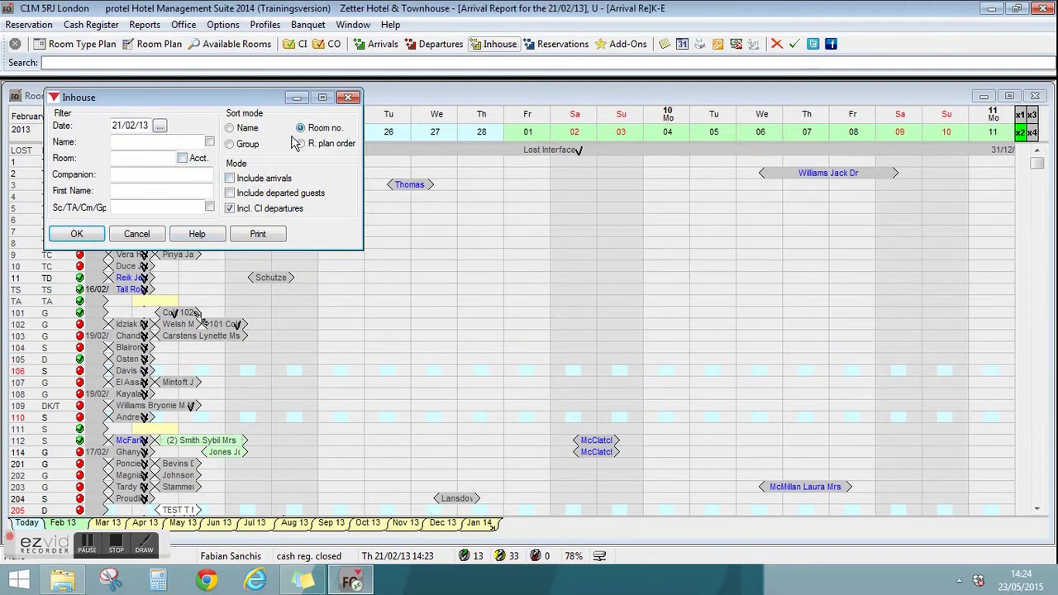
{"action": "left_click", "coordinate": [76, 234]}
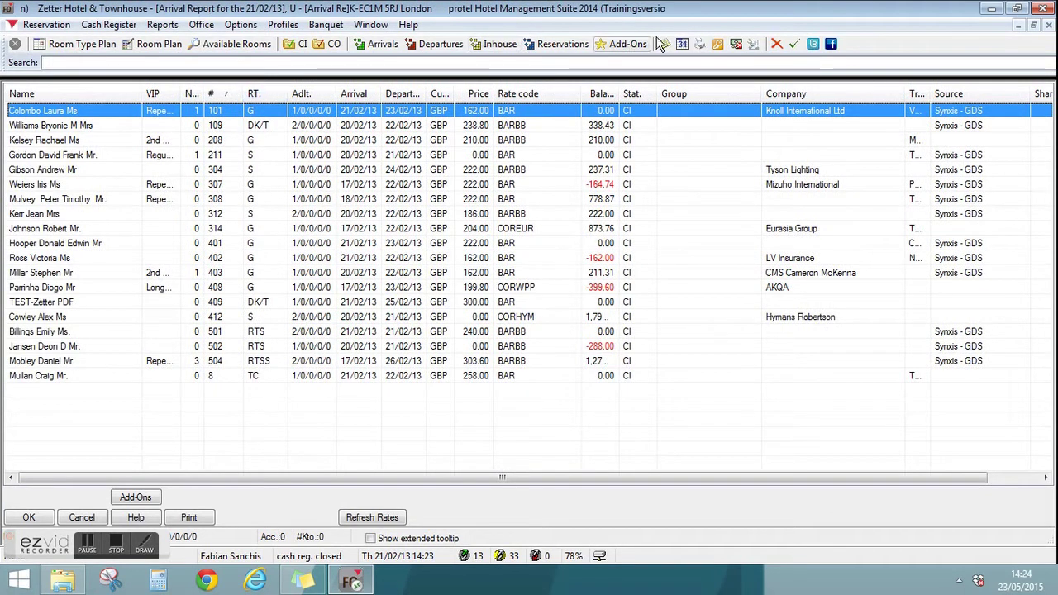
Step: Open the reservations filter maximized and go through its name, company, reservation number and confirmation number fields
{"action": "left_click", "coordinate": [541, 45]}
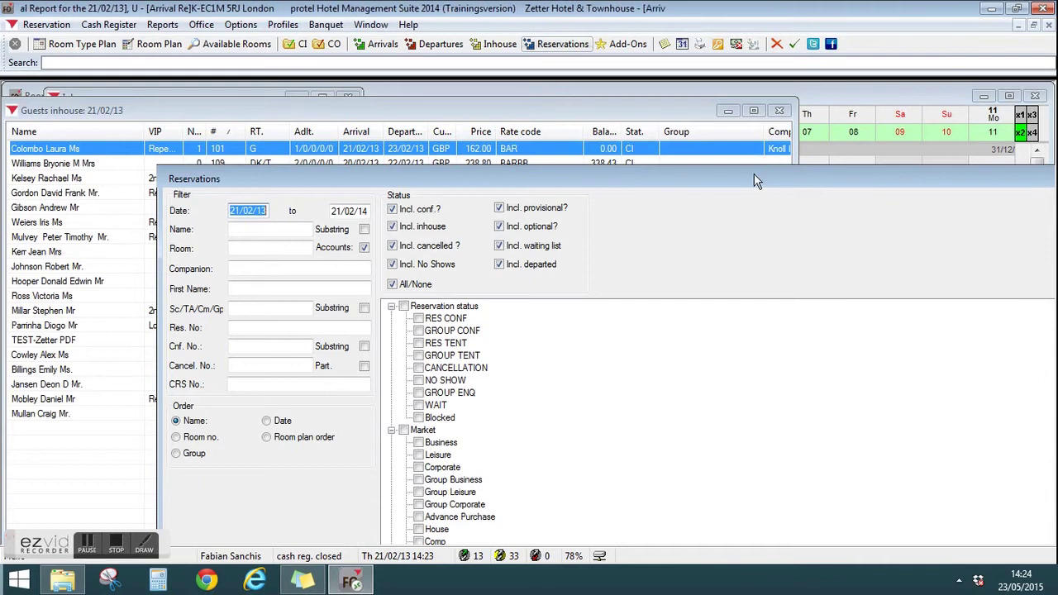
{"action": "left_click_drag", "start_coordinate": [986, 181], "coordinate": [715, 176]}
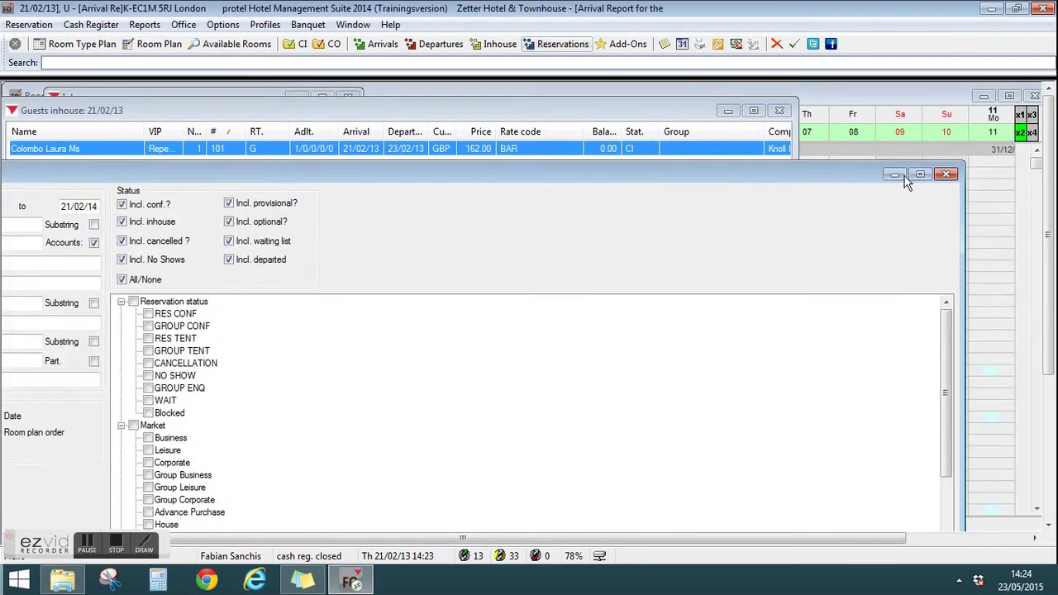
{"action": "left_click", "coordinate": [919, 175]}
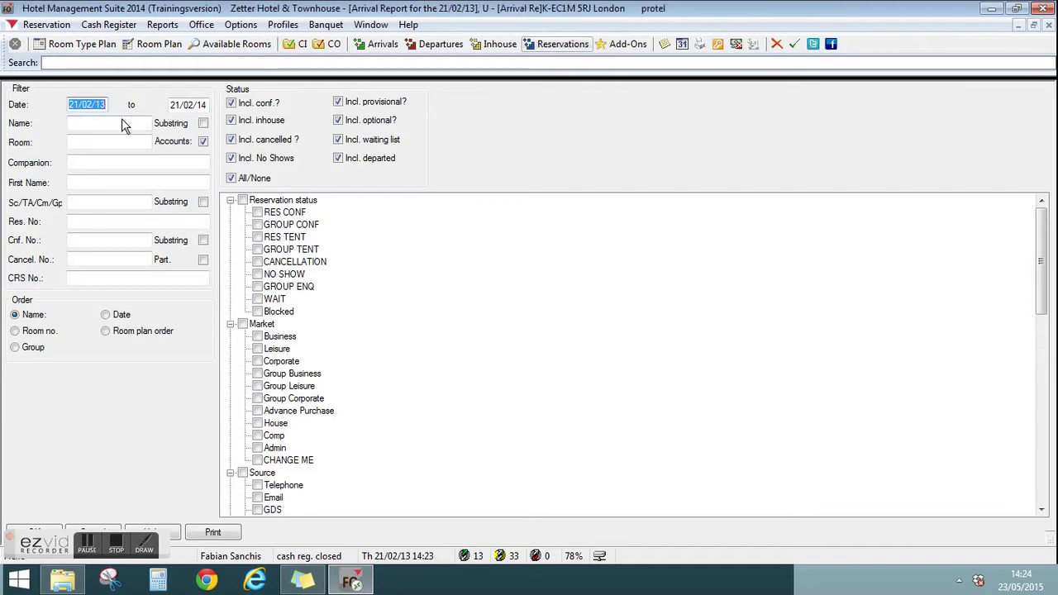
{"action": "left_click", "coordinate": [122, 124]}
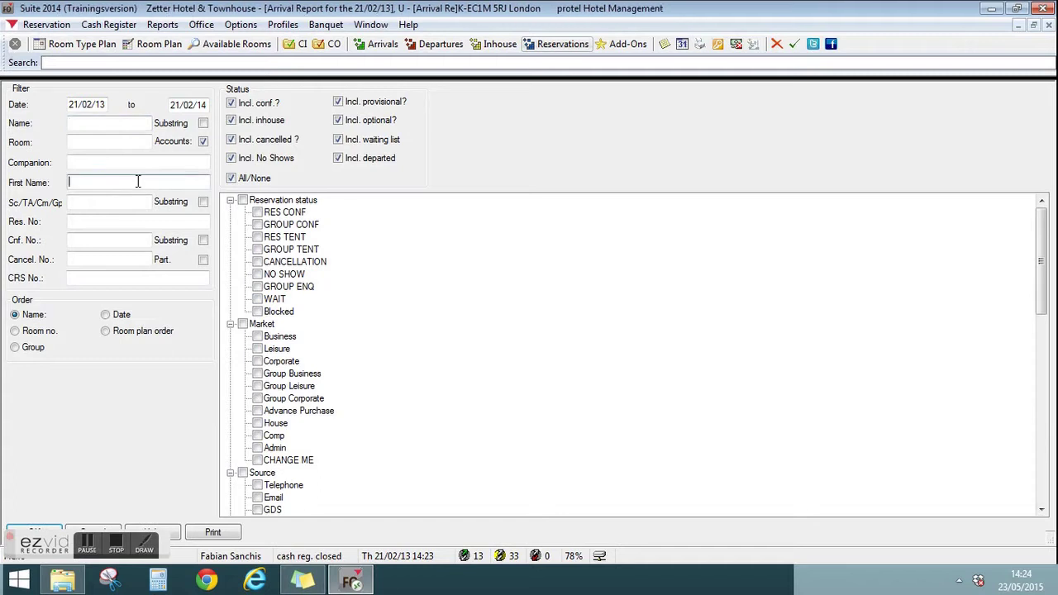
{"action": "left_click", "coordinate": [102, 202]}
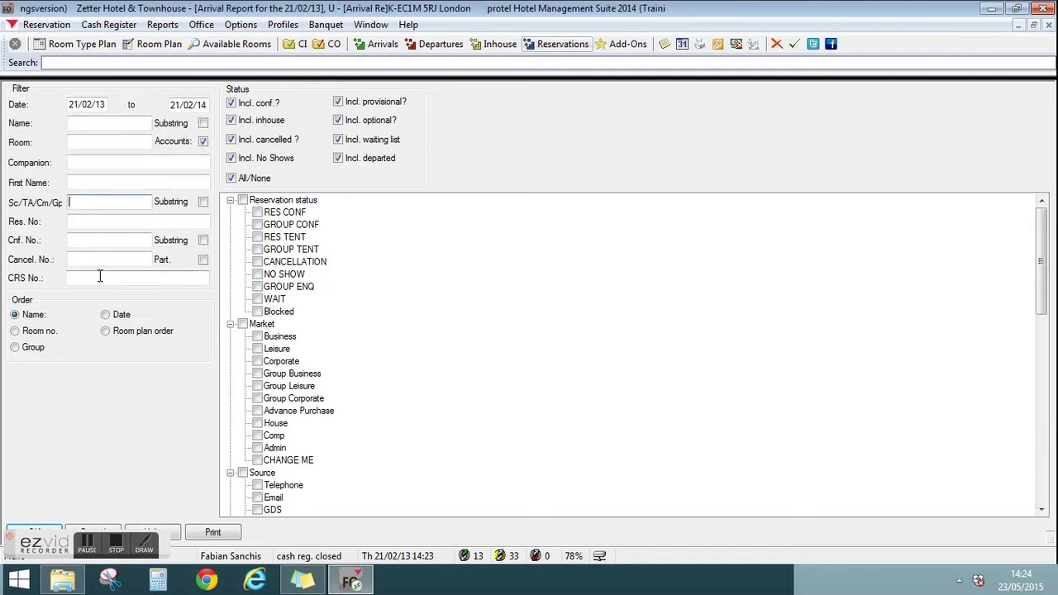
{"action": "left_click", "coordinate": [99, 223]}
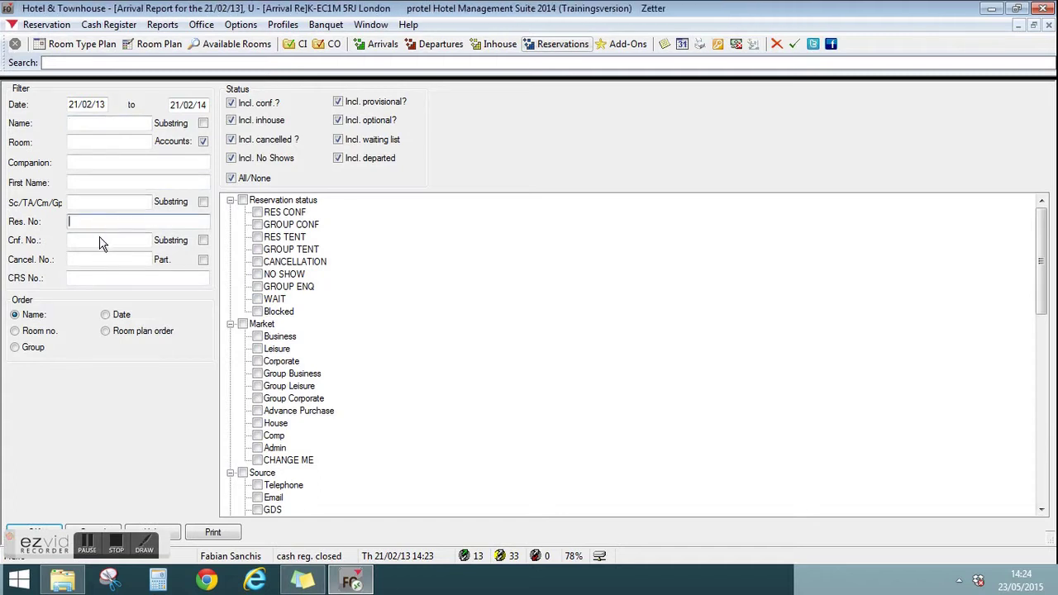
{"action": "left_click", "coordinate": [100, 240]}
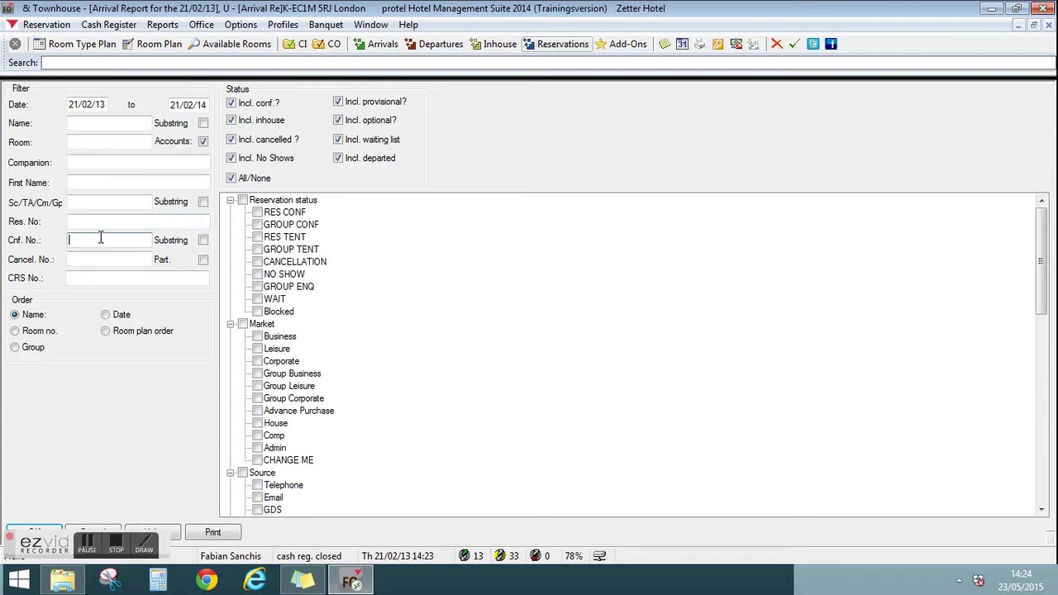
Step: Search the reservations from 21/02/13 to 21/02/14 for the name "Test" and maximize the results list
{"action": "left_click", "coordinate": [105, 123]}
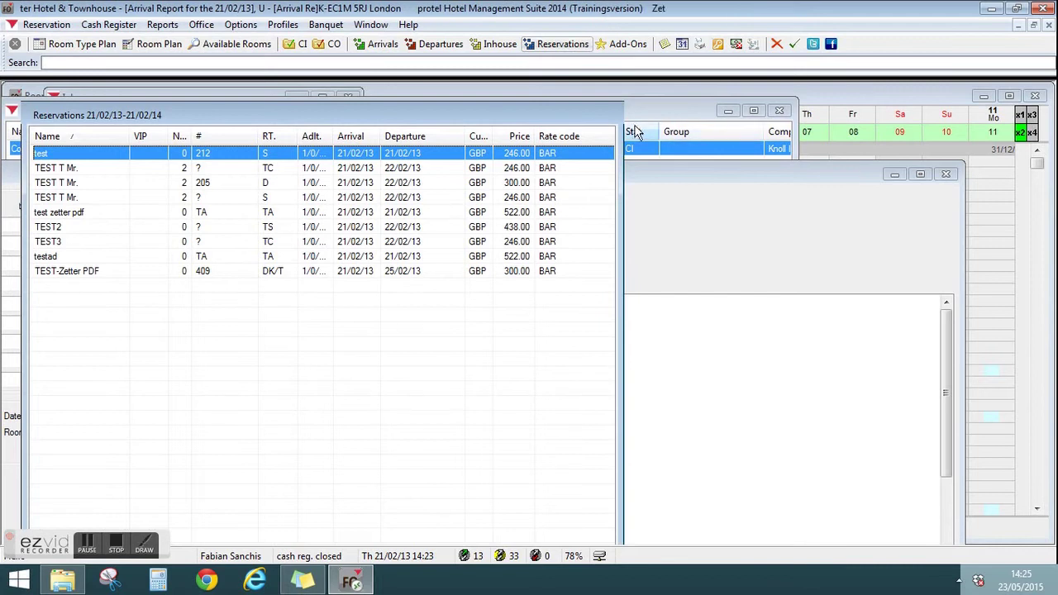
{"action": "left_click_drag", "start_coordinate": [586, 114], "coordinate": [682, 211]}
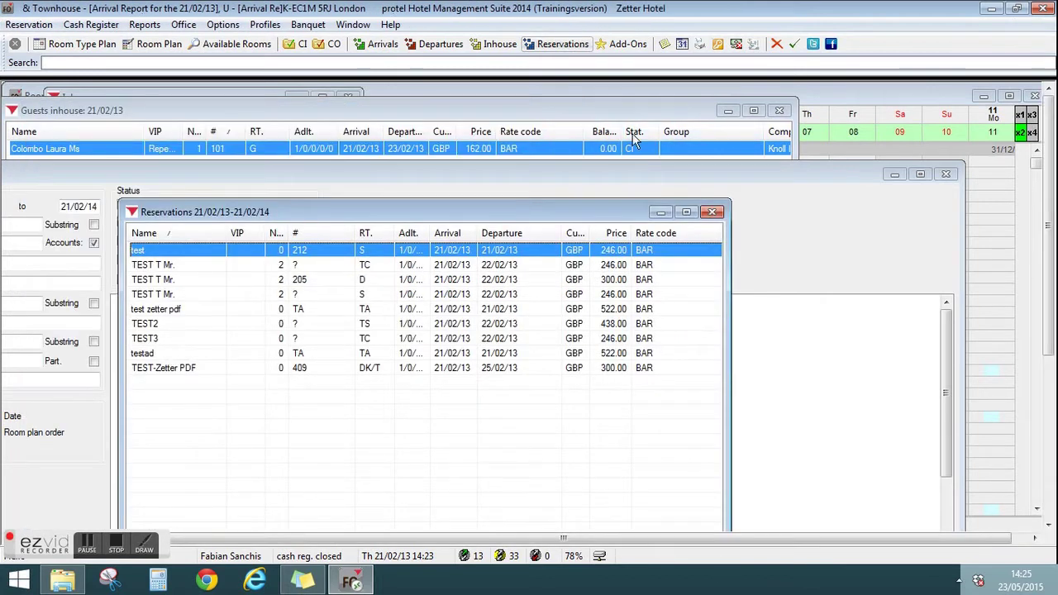
{"action": "left_click", "coordinate": [685, 212]}
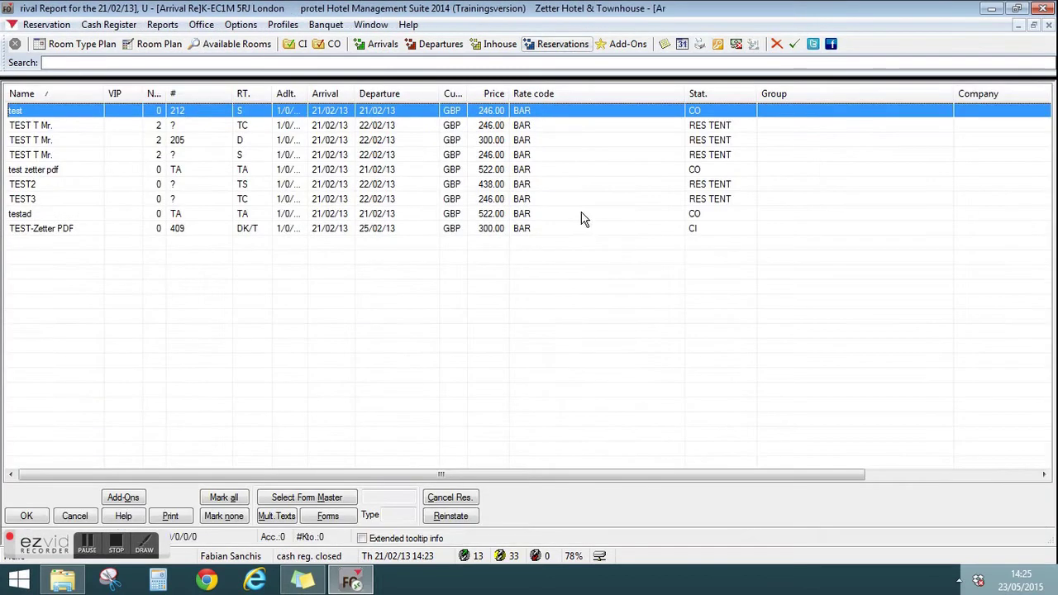
Step: Check the departure dates and statuses of the test reservations, and close the results, the reservations filter and the in-house list
{"action": "left_click", "coordinate": [51, 130]}
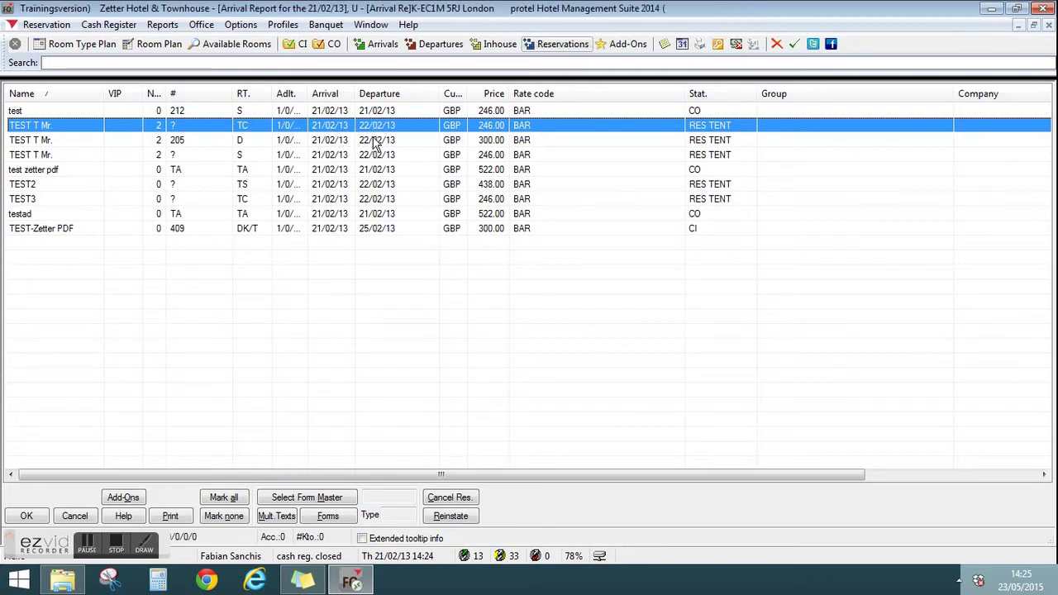
{"action": "left_click", "coordinate": [379, 171]}
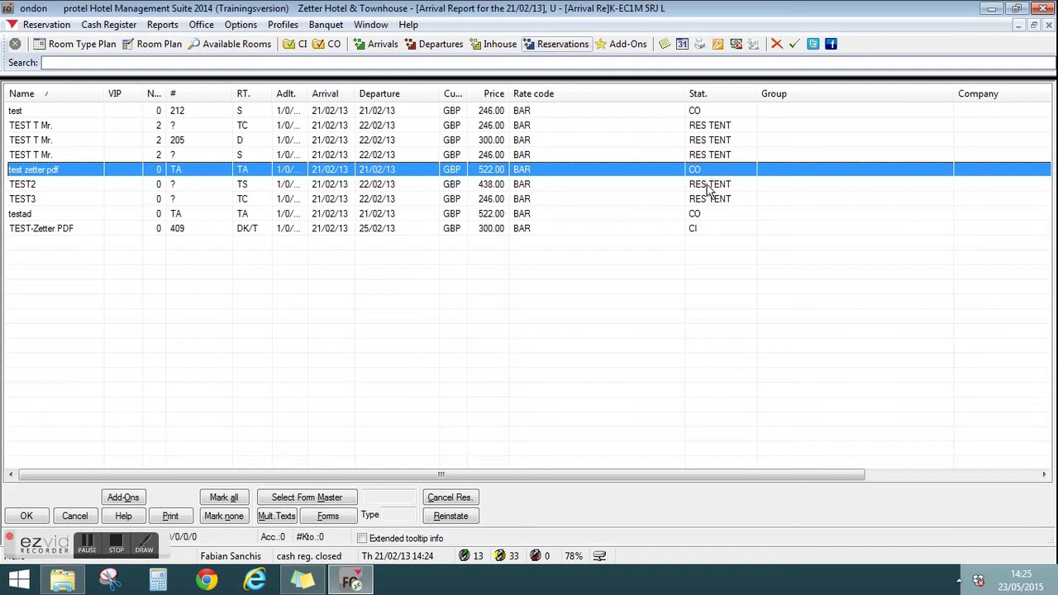
{"action": "left_click", "coordinate": [695, 229]}
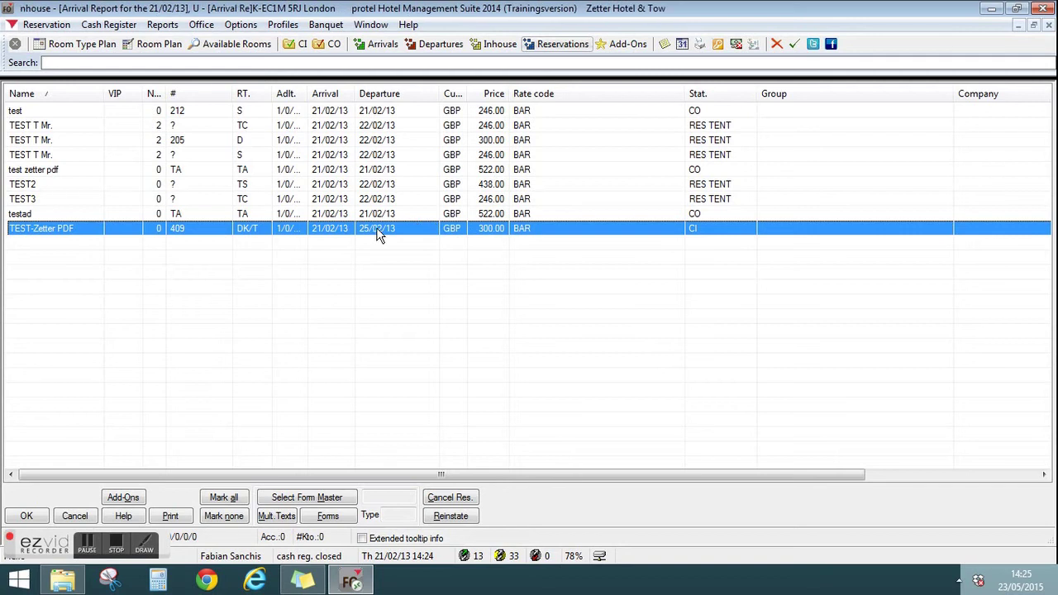
{"action": "key", "text": "Escape"}
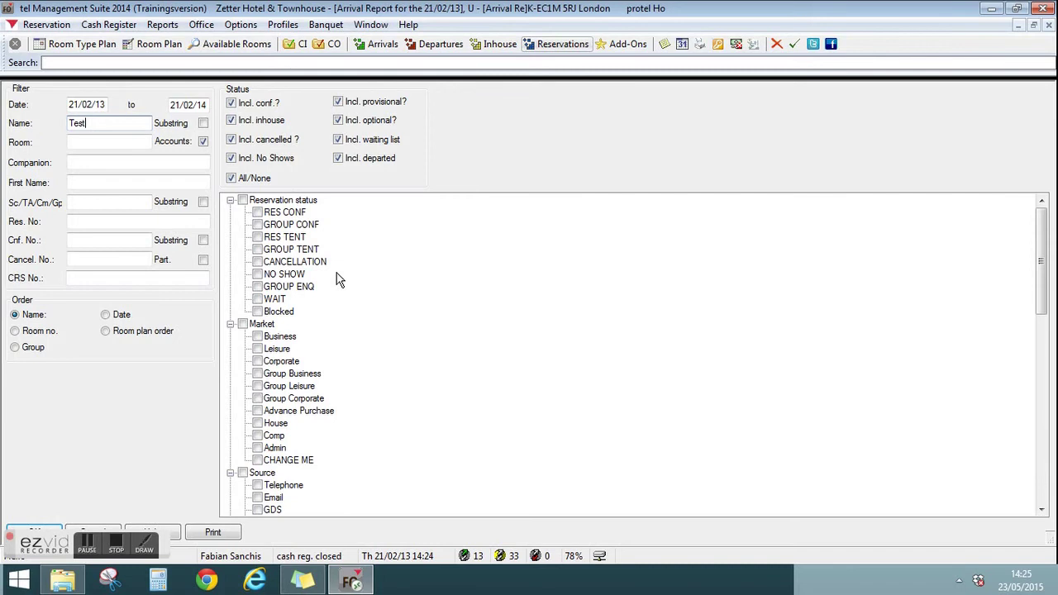
{"action": "key", "text": "Return"}
{"action": "key", "text": "Escape"}
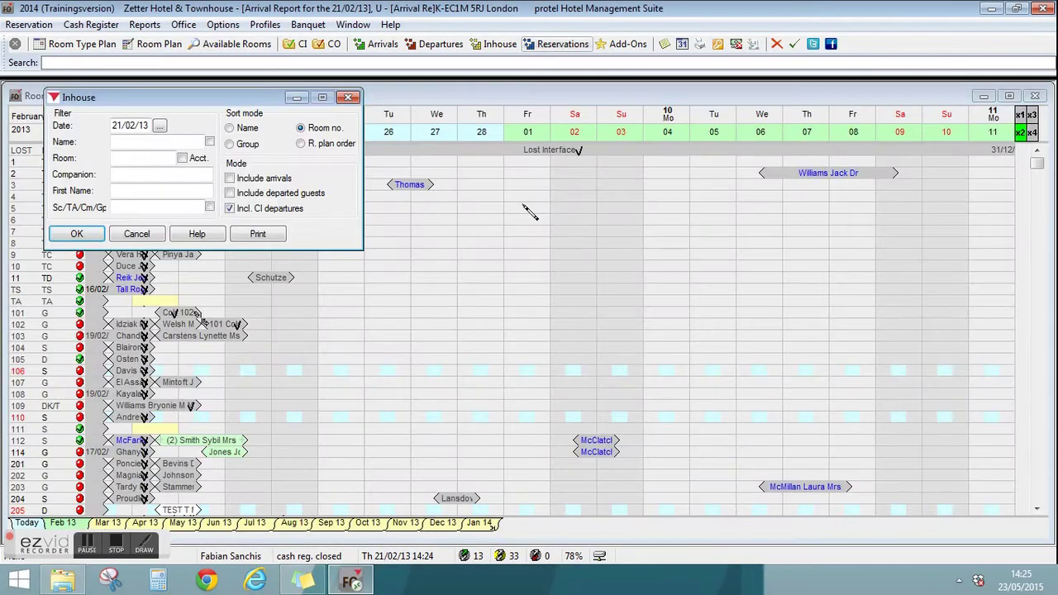
Step: Close the in-house filter, the open plan windows and the add-ons list
{"action": "key", "text": "Return"}
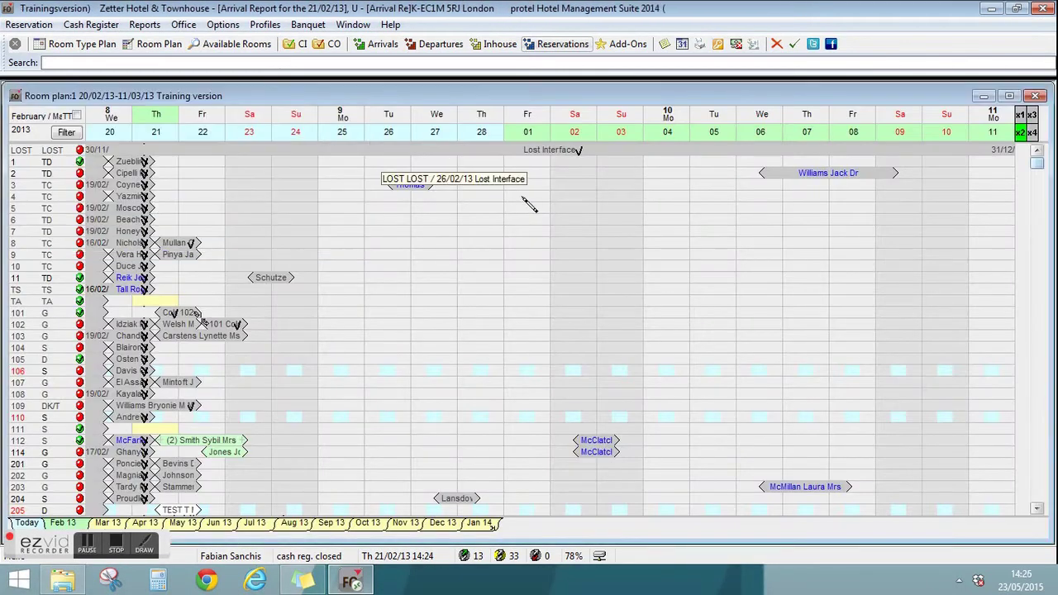
{"action": "left_click", "coordinate": [1035, 96]}
{"action": "left_click", "coordinate": [1035, 96]}
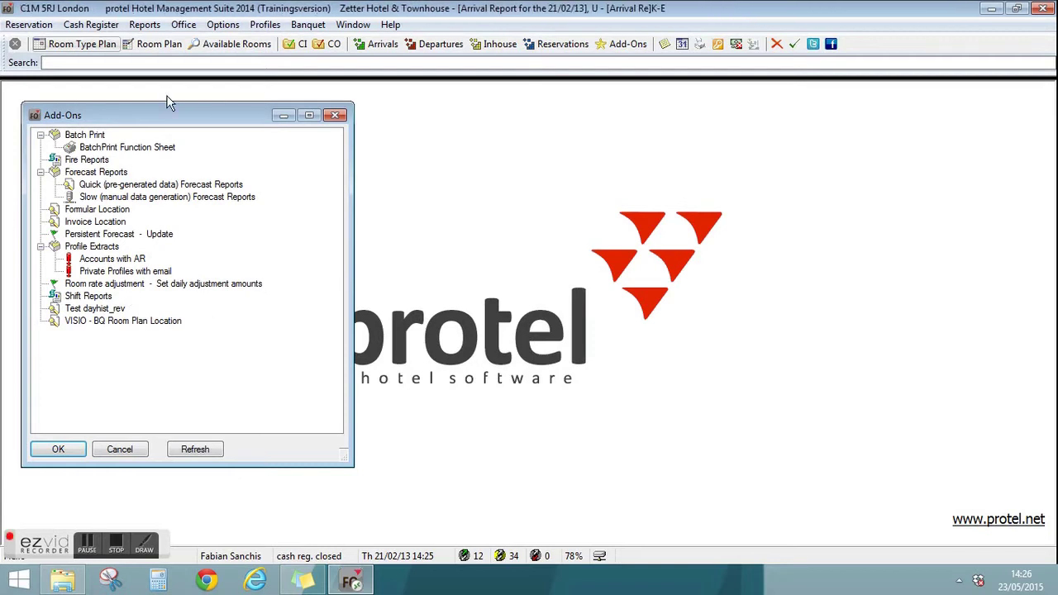
{"action": "left_click", "coordinate": [328, 116]}
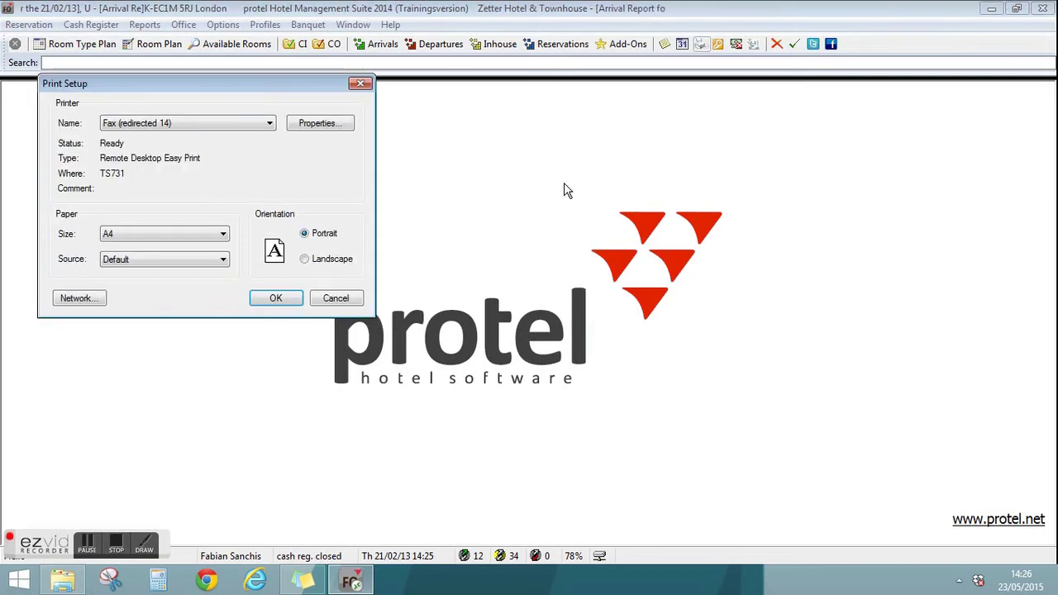
Step: Set the printer to CutePDF Writer in the print setup and confirm it
{"action": "left_click", "coordinate": [206, 123]}
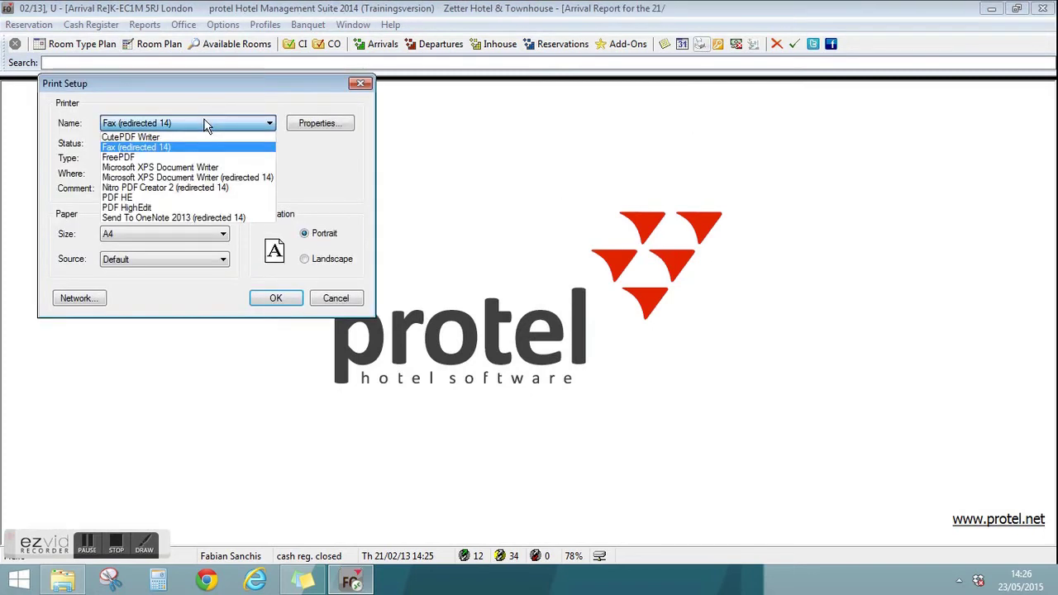
{"action": "left_click", "coordinate": [163, 138]}
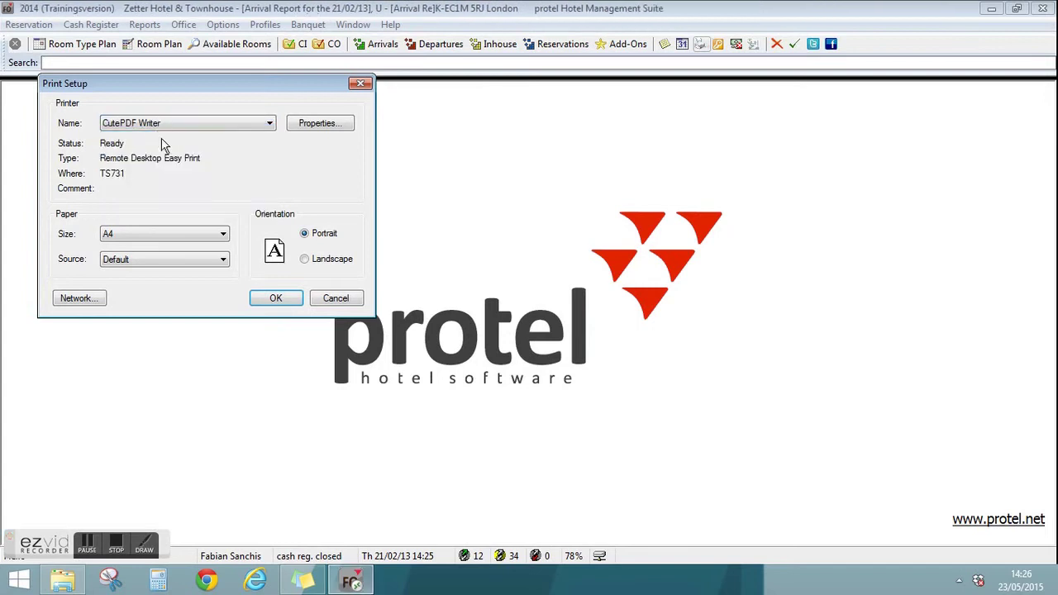
{"action": "left_click", "coordinate": [283, 301]}
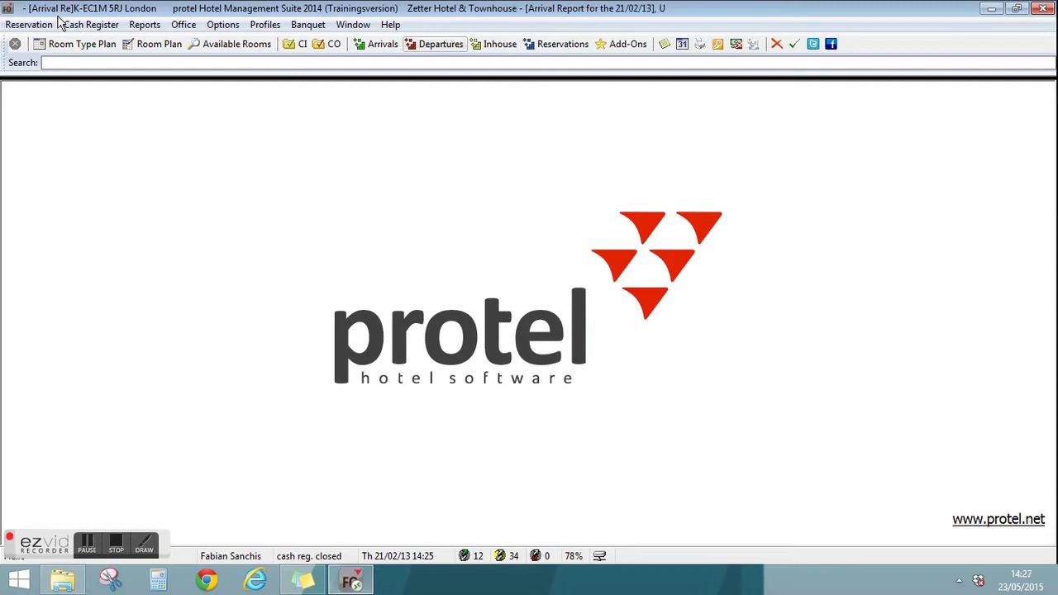
Step: Start a group reservation and search the profiles for the name "BEE"
{"action": "left_click", "coordinate": [16, 26]}
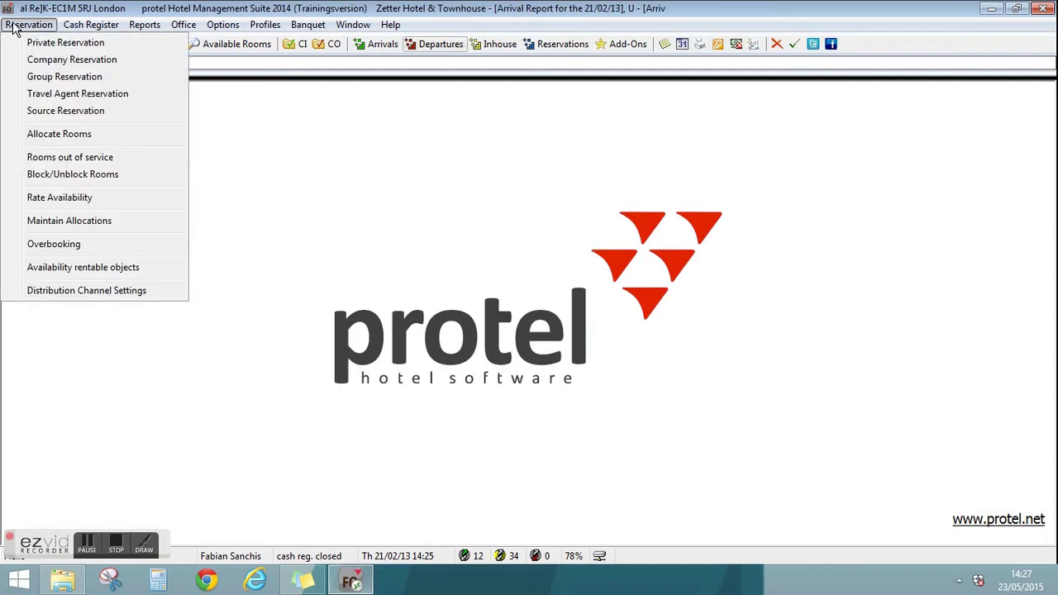
{"action": "left_click", "coordinate": [64, 78]}
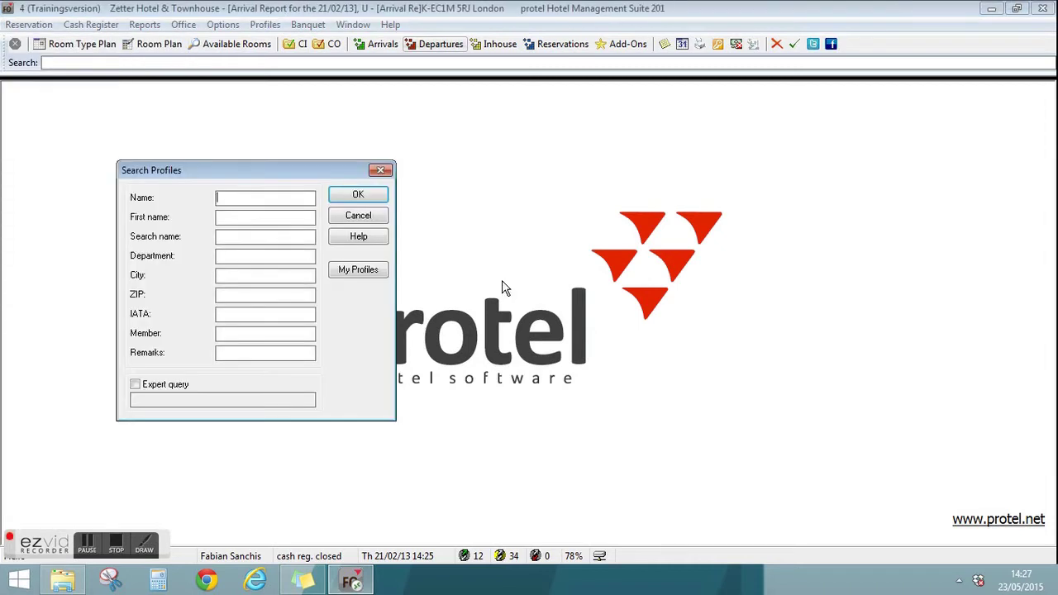
{"action": "type", "text": "BEE"}
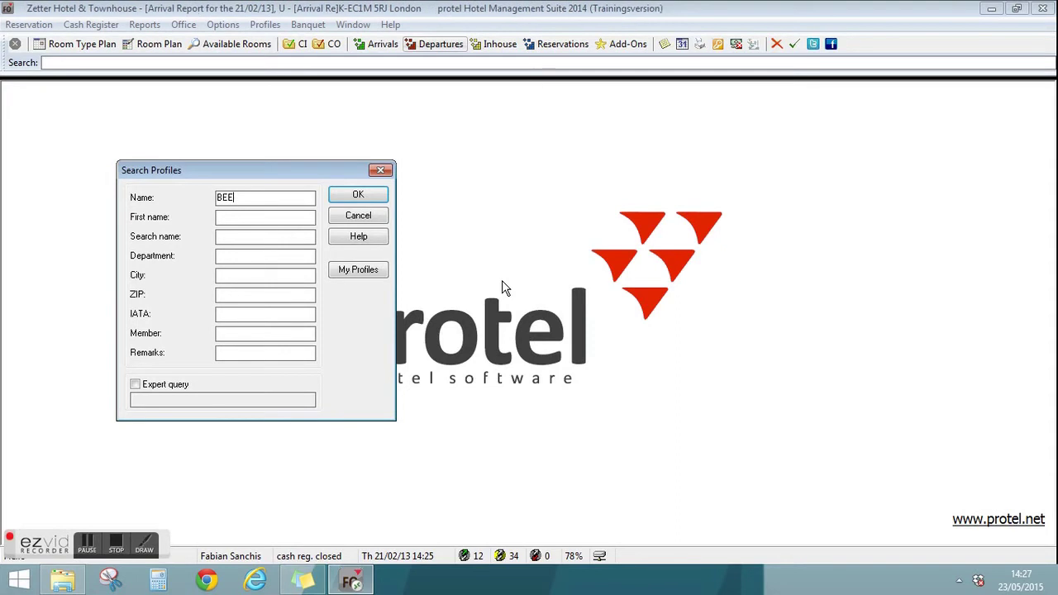
{"action": "key", "text": "Return"}
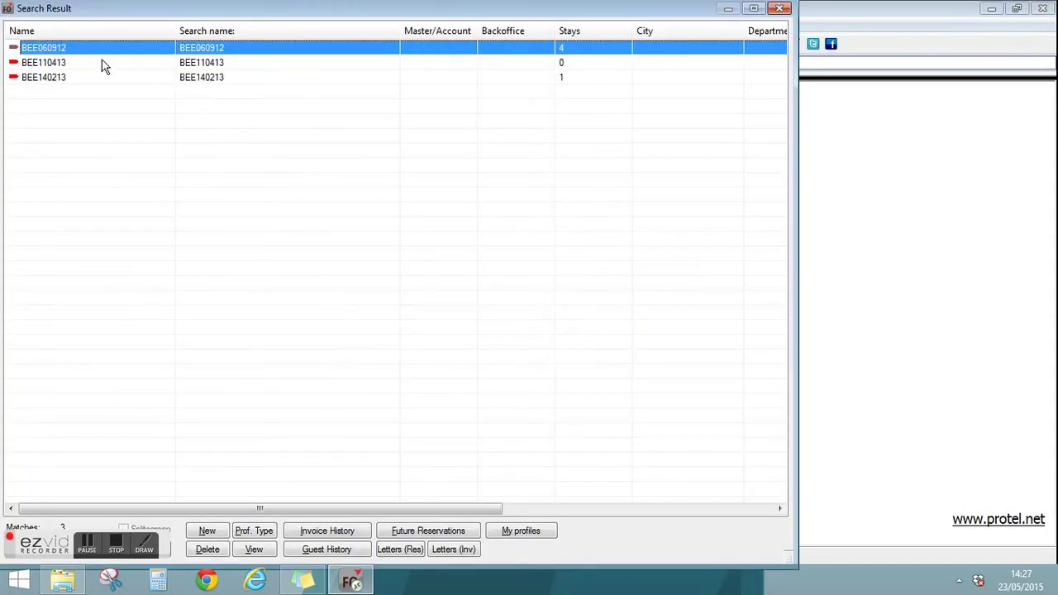
Step: Go through the found group profiles down to BEE140213, and close the results and the profile search
{"action": "key", "text": "Down"}
{"action": "key", "text": "Down"}
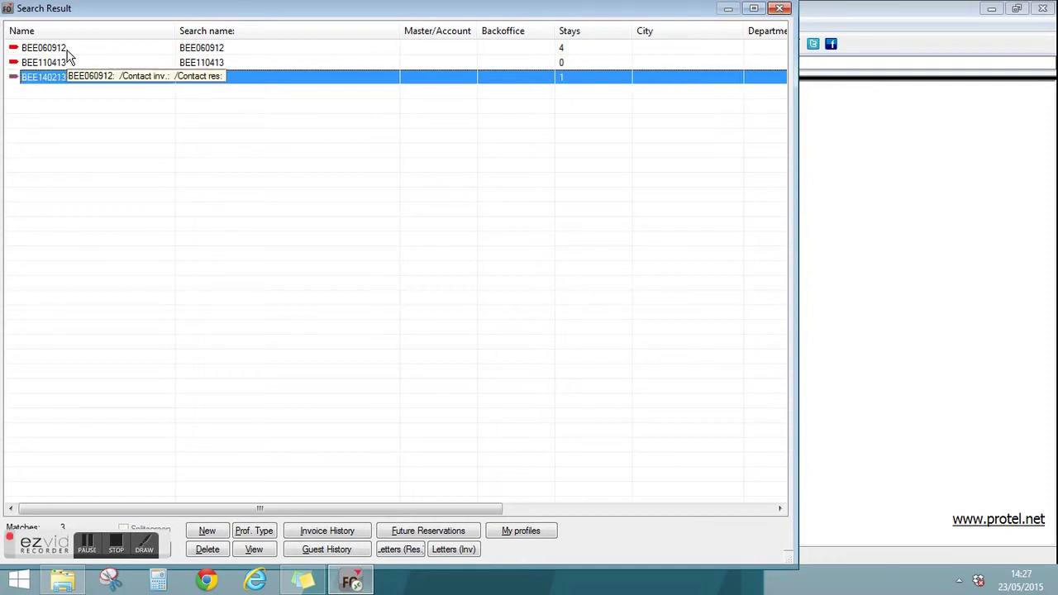
{"action": "left_click", "coordinate": [779, 9]}
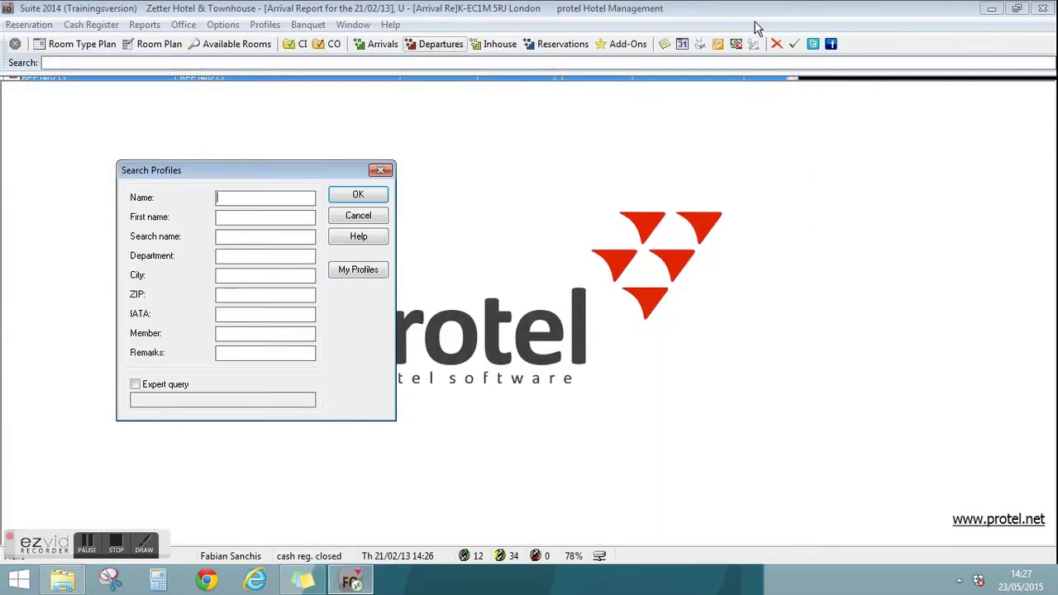
{"action": "left_click", "coordinate": [354, 218]}
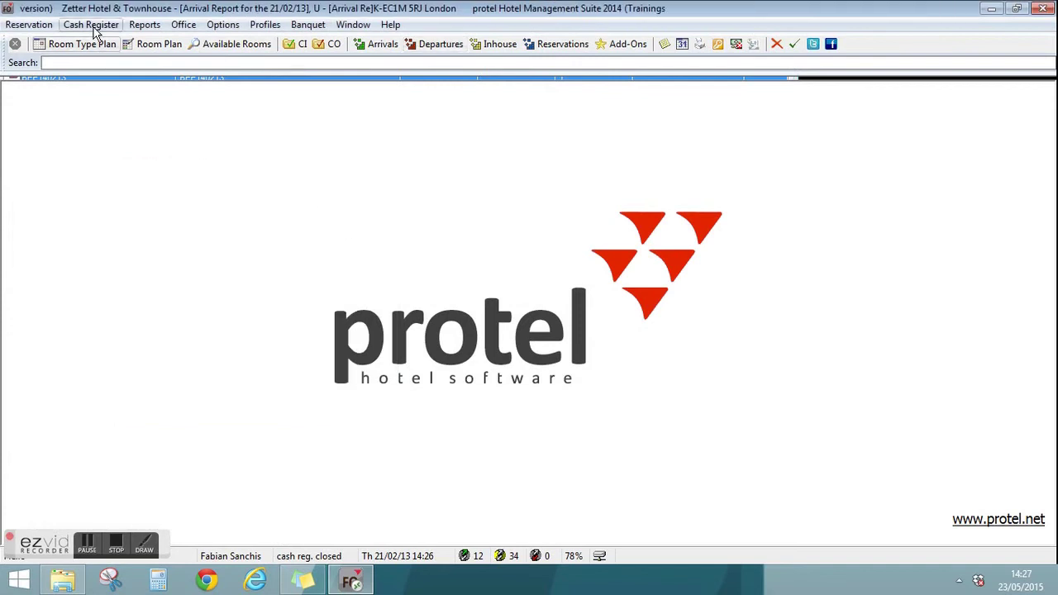
Step: Open the invoice history and search the invoices for the name "test"
{"action": "left_click", "coordinate": [96, 25]}
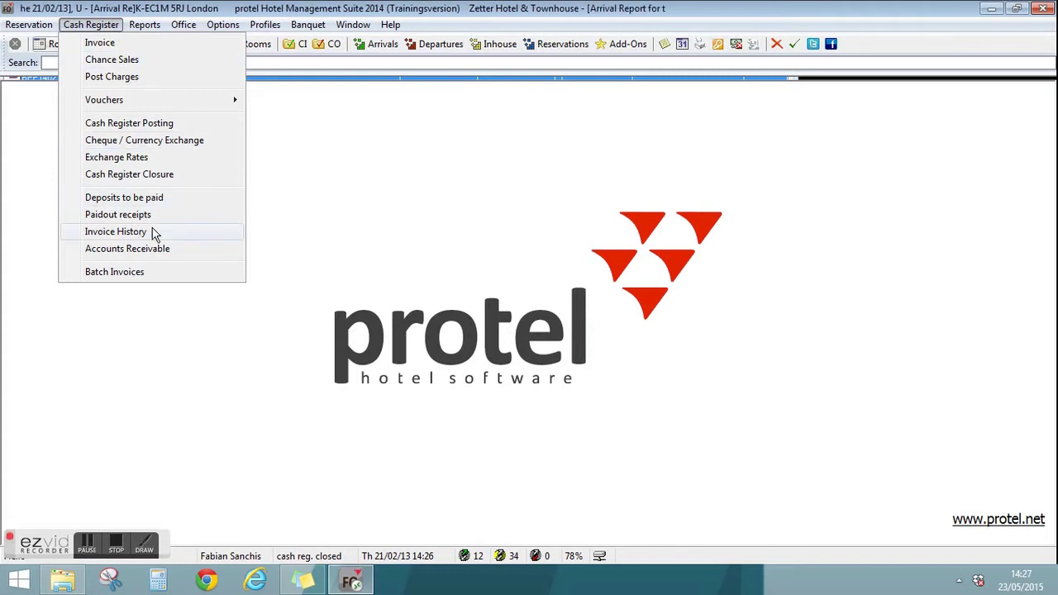
{"action": "left_click", "coordinate": [116, 232]}
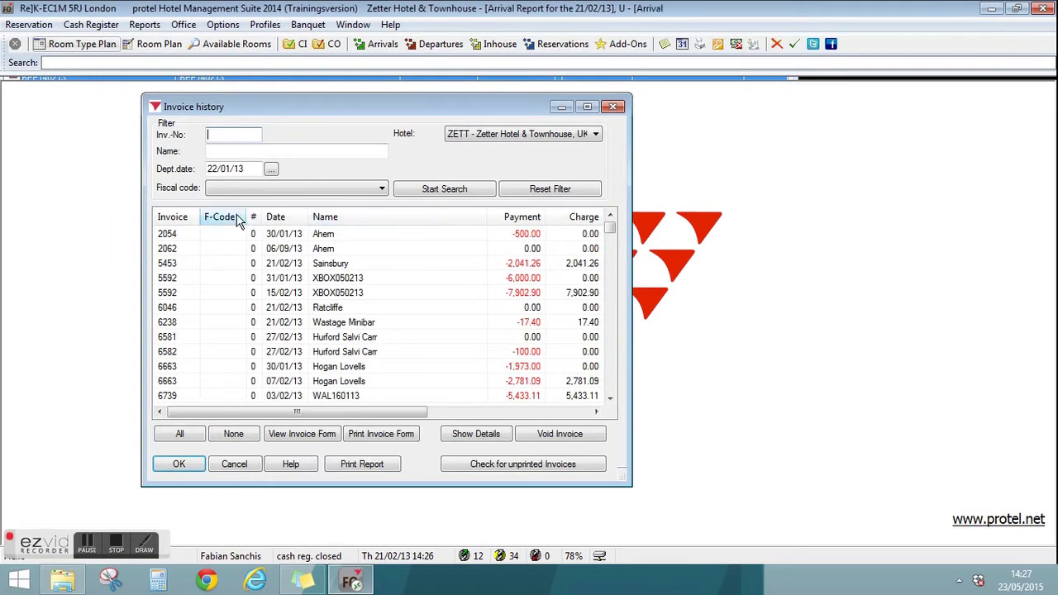
{"action": "left_click", "coordinate": [233, 151]}
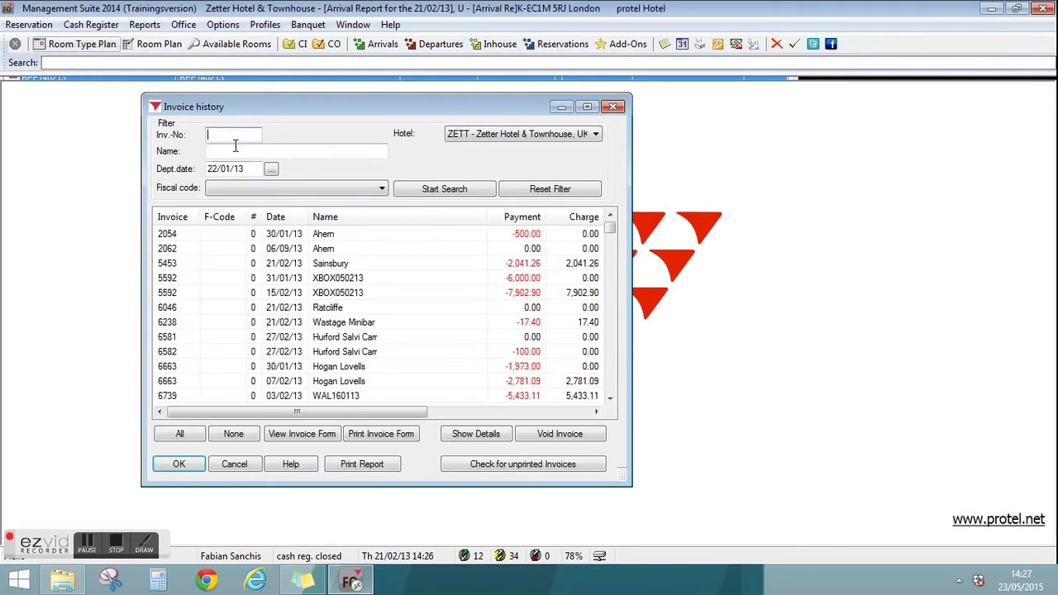
{"action": "type", "text": "te"}
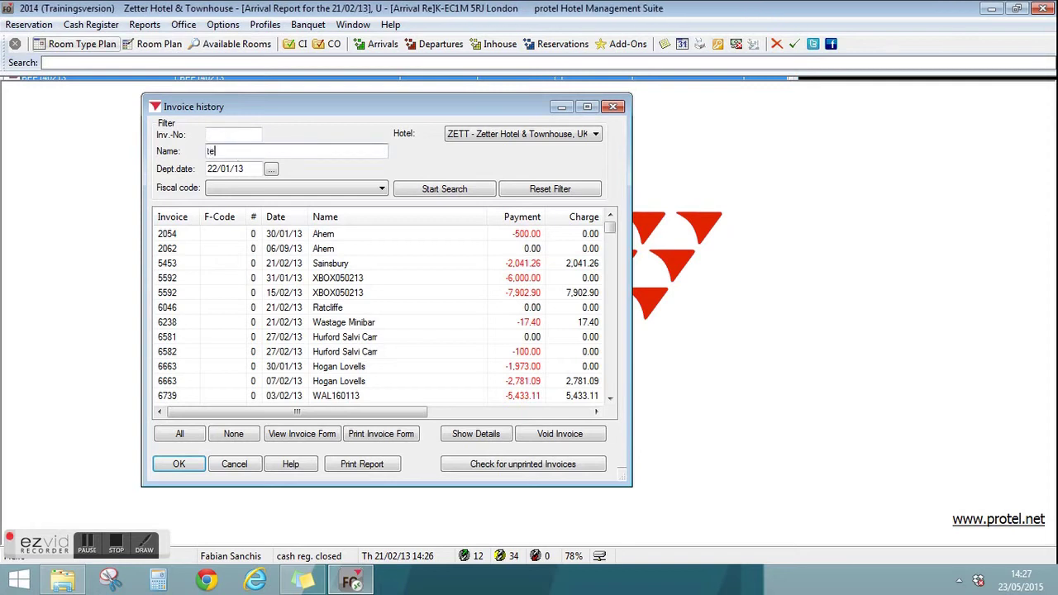
{"action": "type", "text": "st"}
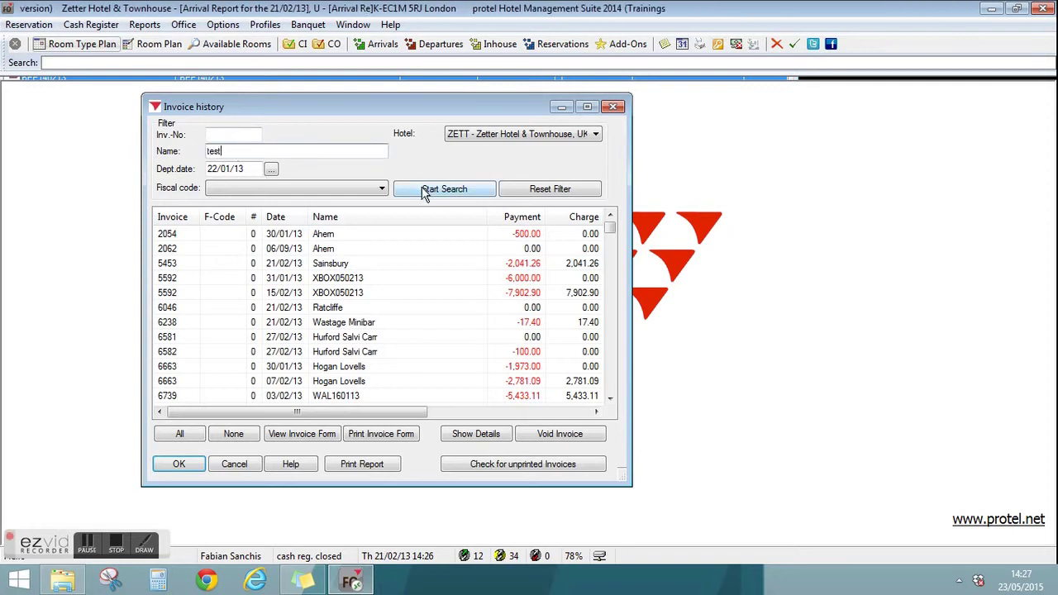
{"action": "left_click", "coordinate": [425, 190]}
Step: View the invoice form of the TEST ZETTER PDF invoice, and close the form and the invoice history
{"action": "left_click", "coordinate": [330, 234]}
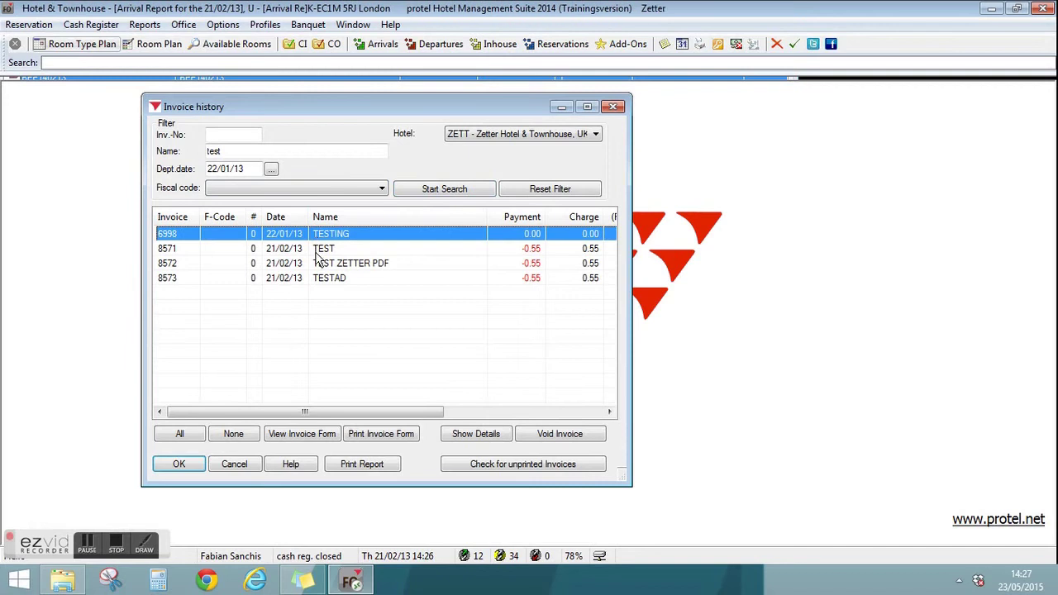
{"action": "left_click", "coordinate": [322, 248]}
{"action": "left_click", "coordinate": [320, 263]}
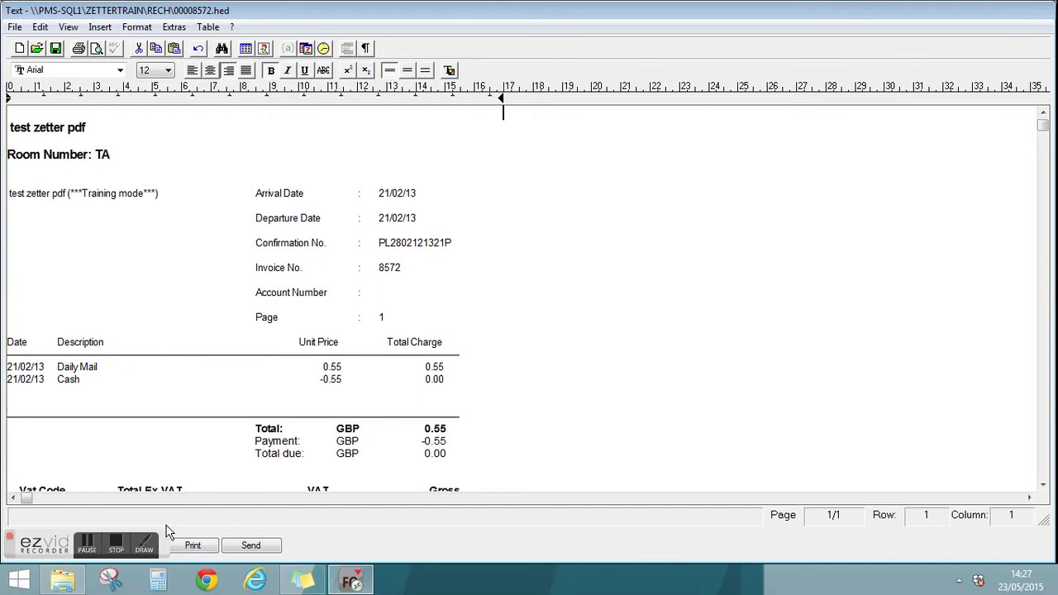
{"action": "mouse_move", "coordinate": [26, 546]}
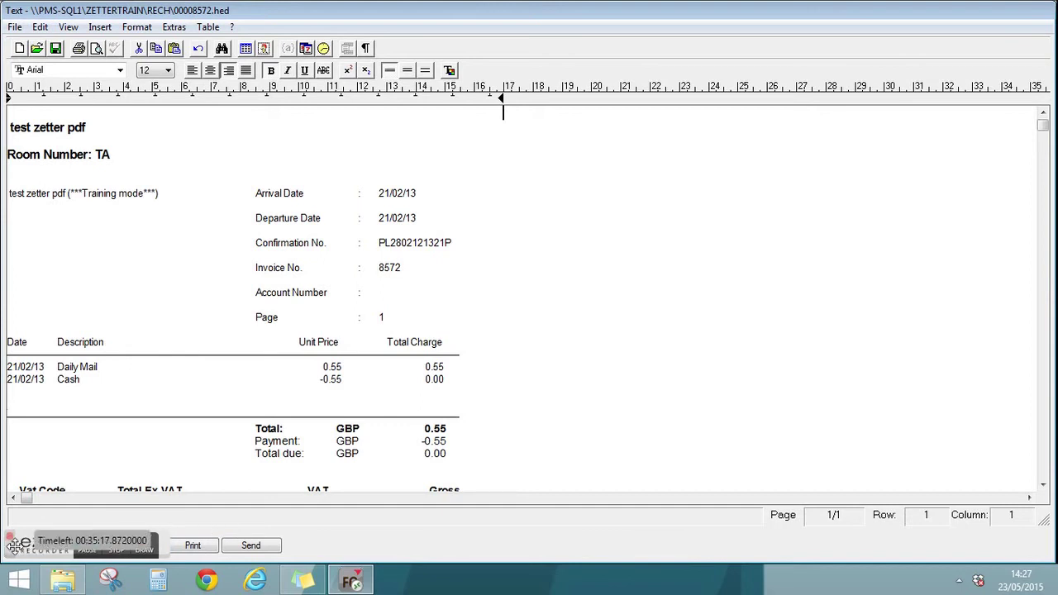
{"action": "left_click_drag", "start_coordinate": [89, 551], "coordinate": [673, 537]}
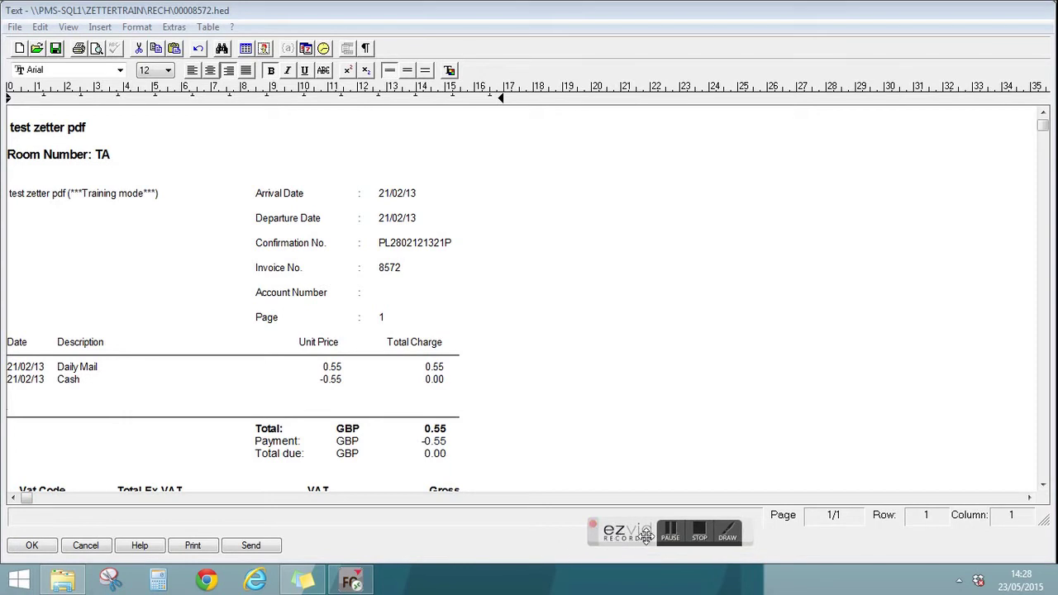
{"action": "left_click", "coordinate": [32, 545]}
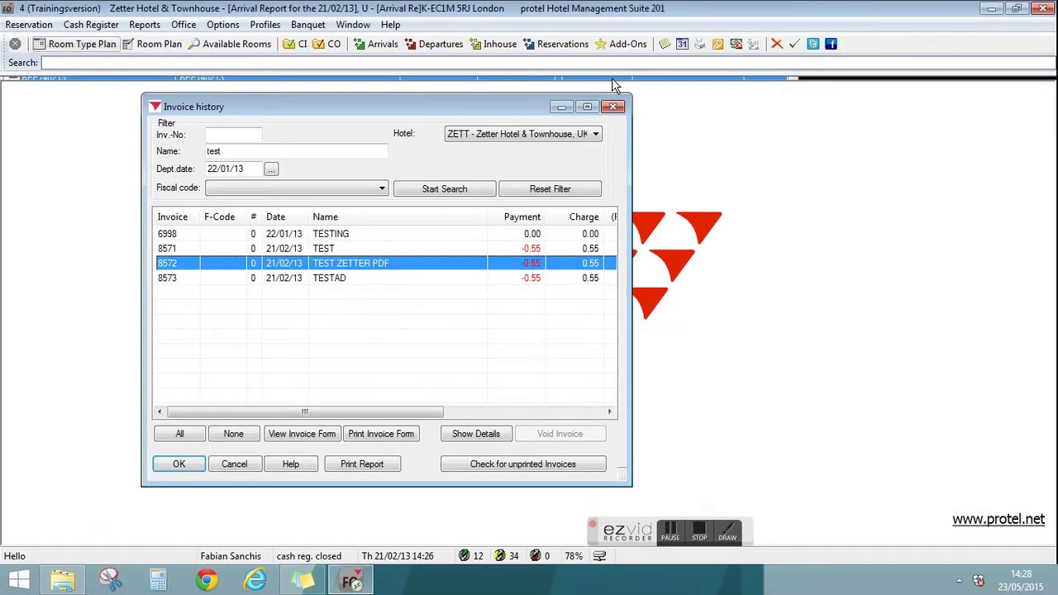
{"action": "left_click", "coordinate": [613, 106]}
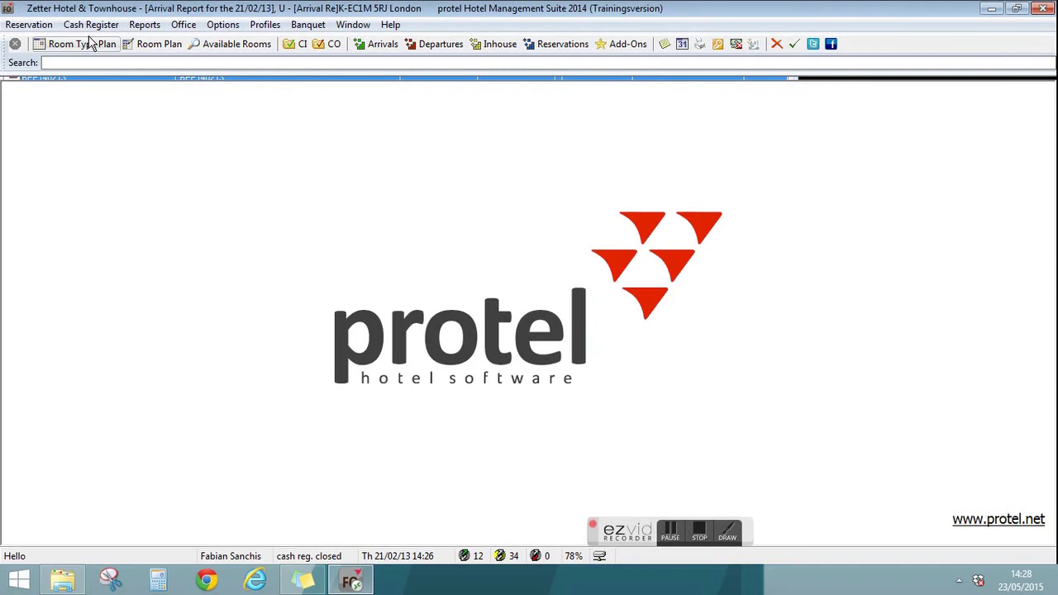
{"action": "left_click", "coordinate": [91, 43]}
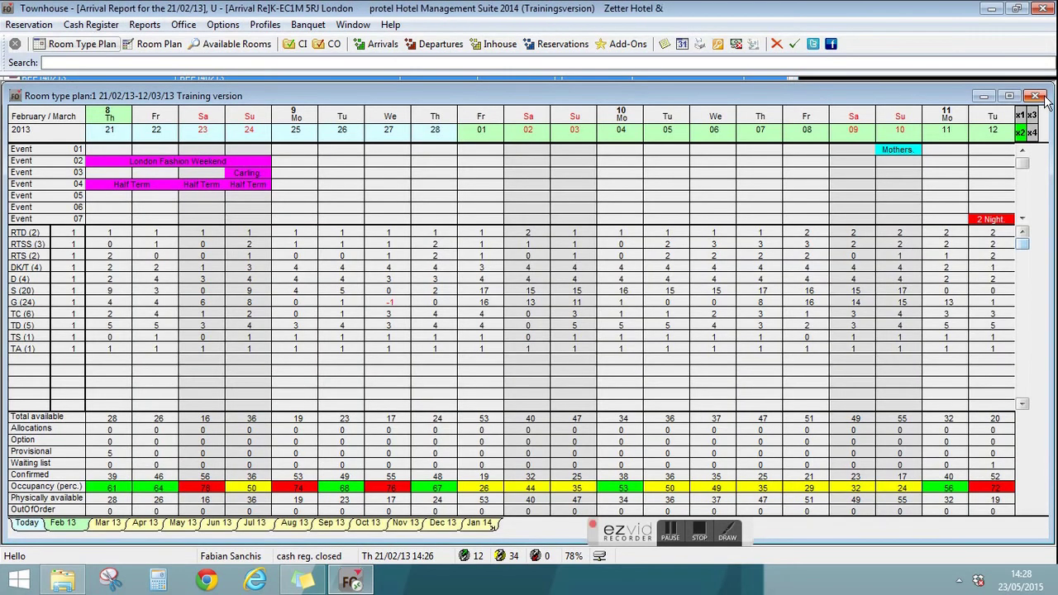
{"action": "left_click", "coordinate": [1044, 96]}
Step: Open cash register 1 with its password to view the cash register closure, and leave the closure without completing it
{"action": "left_click", "coordinate": [90, 24]}
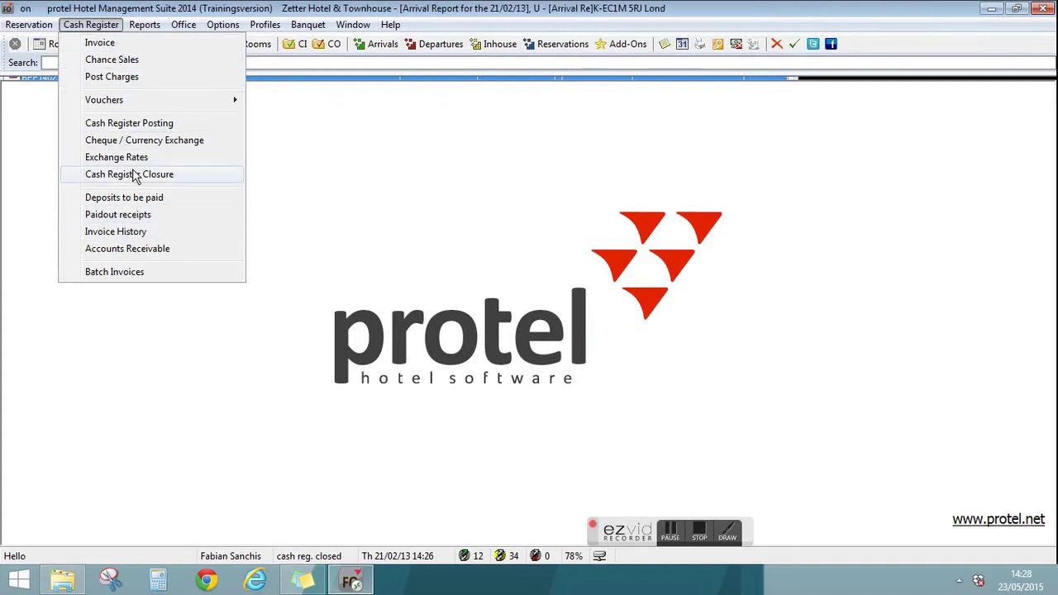
{"action": "left_click", "coordinate": [182, 175]}
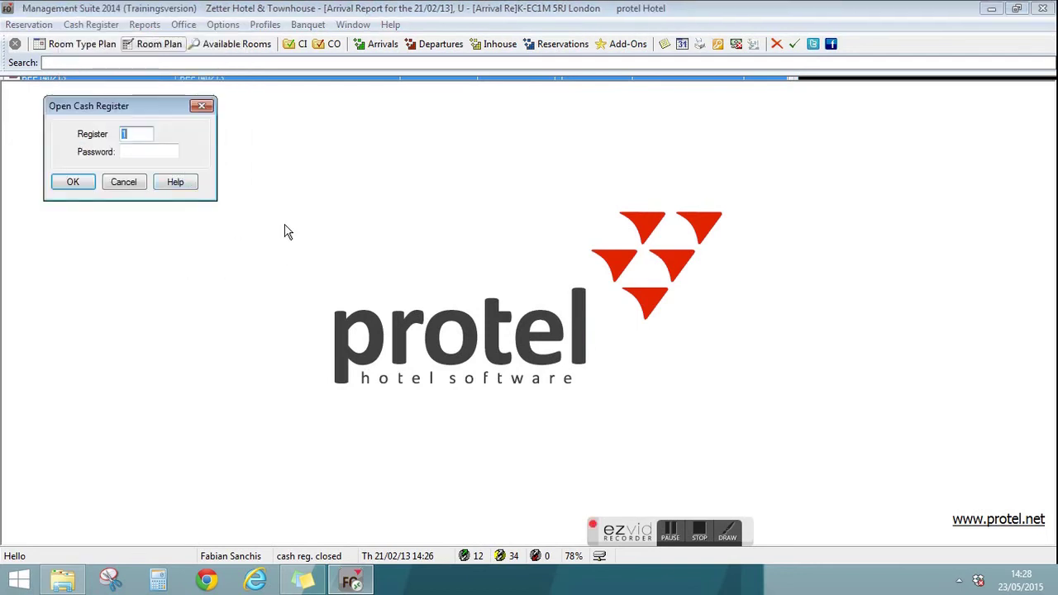
{"action": "key", "text": "Tab"}
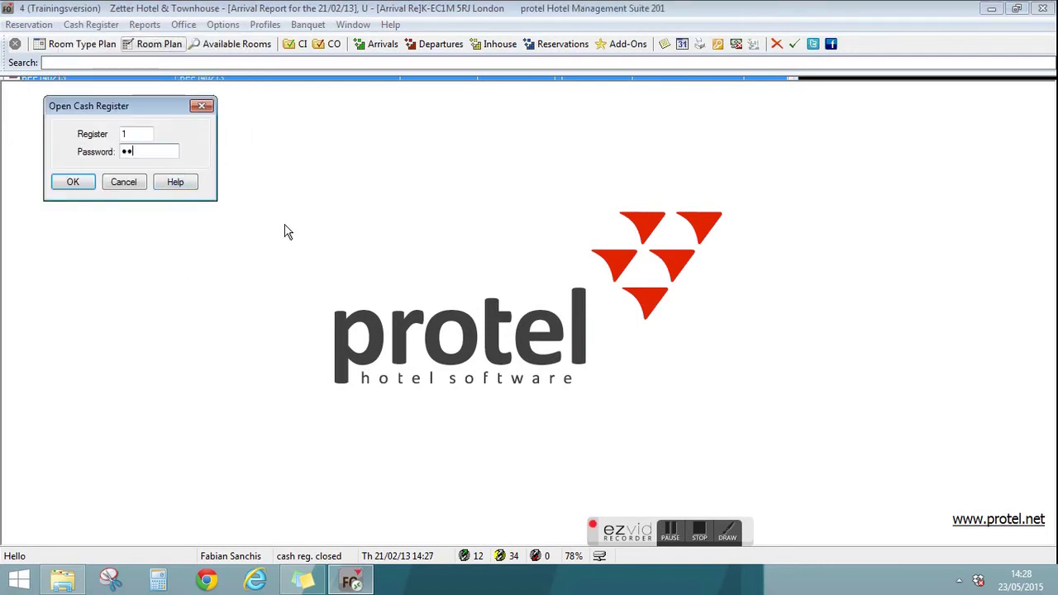
{"action": "key", "text": "BackSpace"}
{"action": "key", "text": "BackSpace"}
{"action": "key", "text": "BackSpace"}
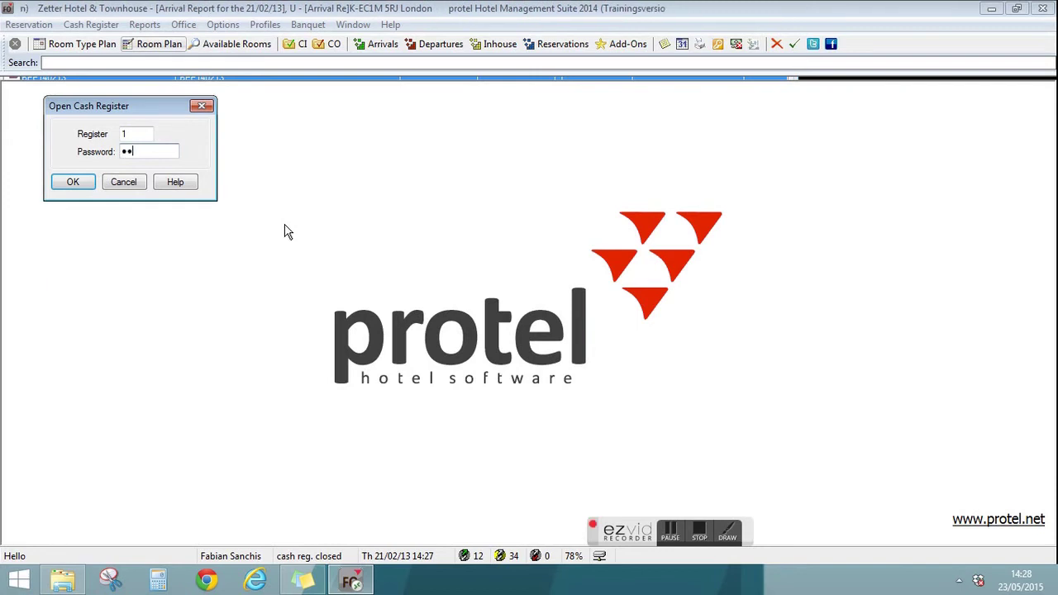
{"action": "key", "text": "Return"}
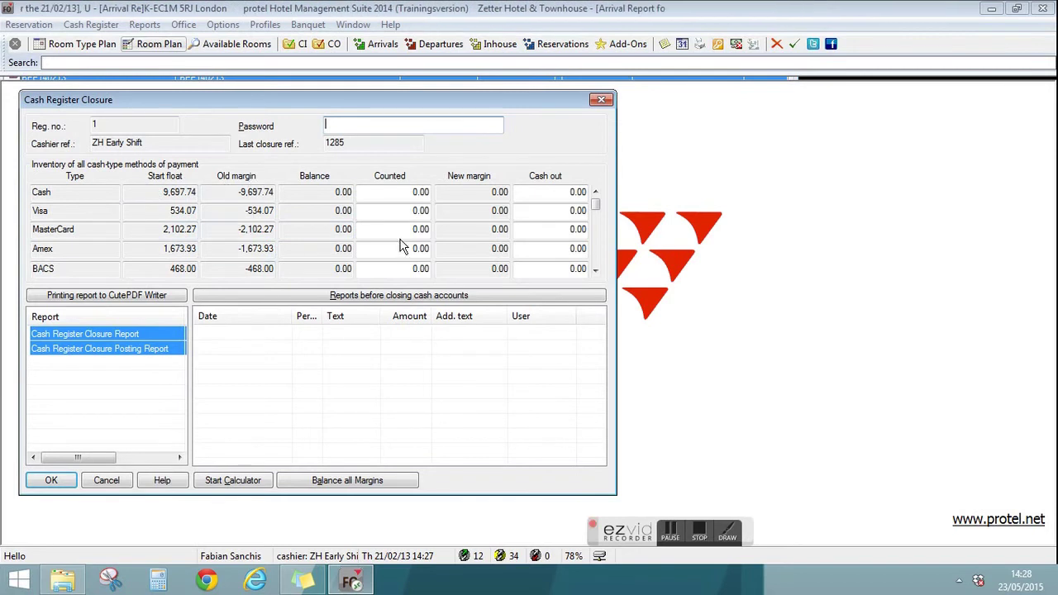
{"action": "left_click", "coordinate": [602, 100]}
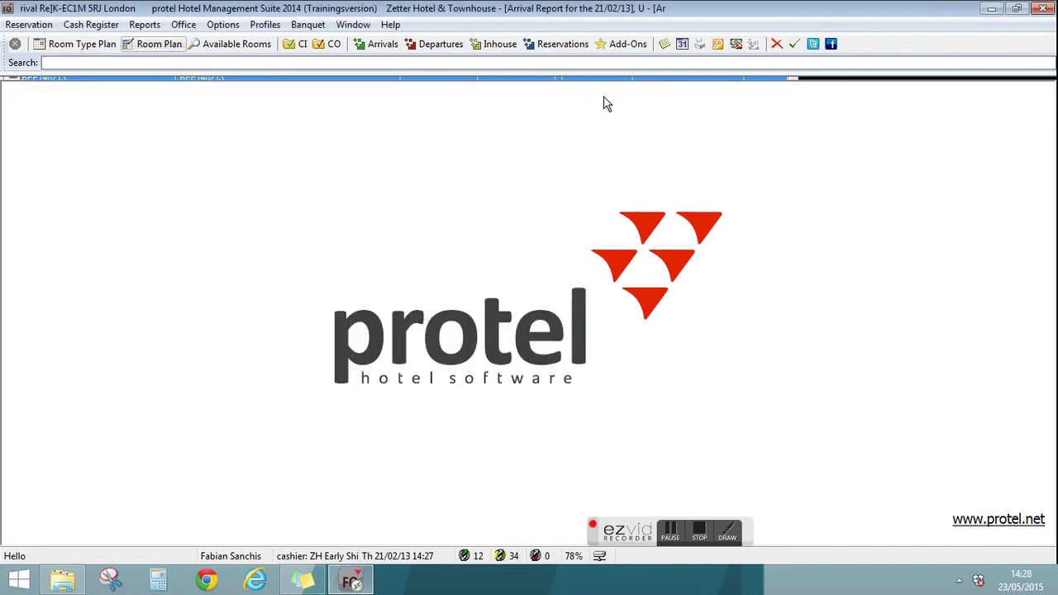
Step: Open the traces overview for 21/02/13 and filter it by the Reception & Concierge department
{"action": "left_click", "coordinate": [145, 24]}
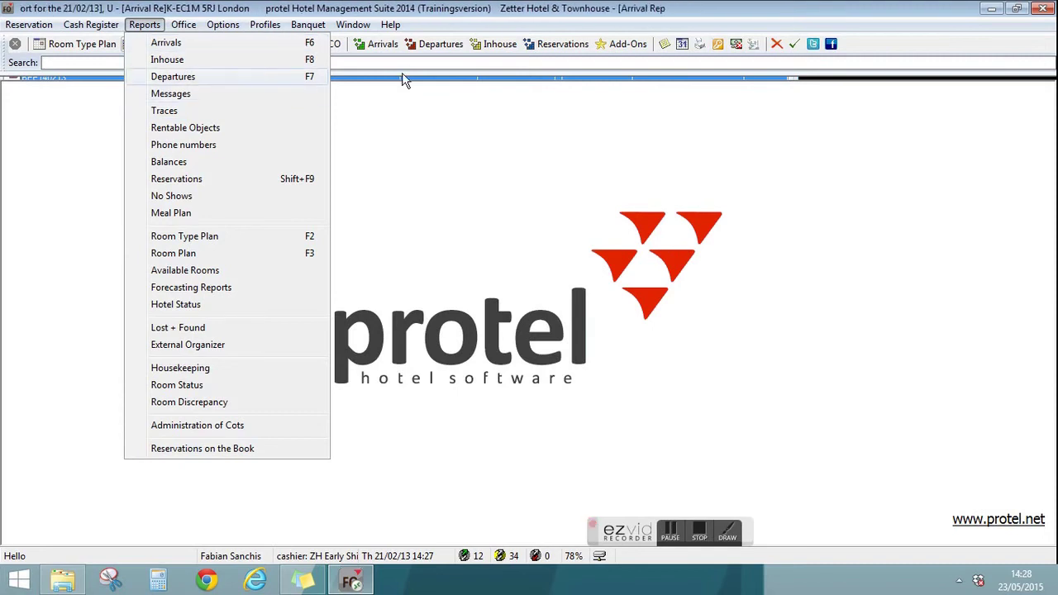
{"action": "left_click", "coordinate": [243, 112]}
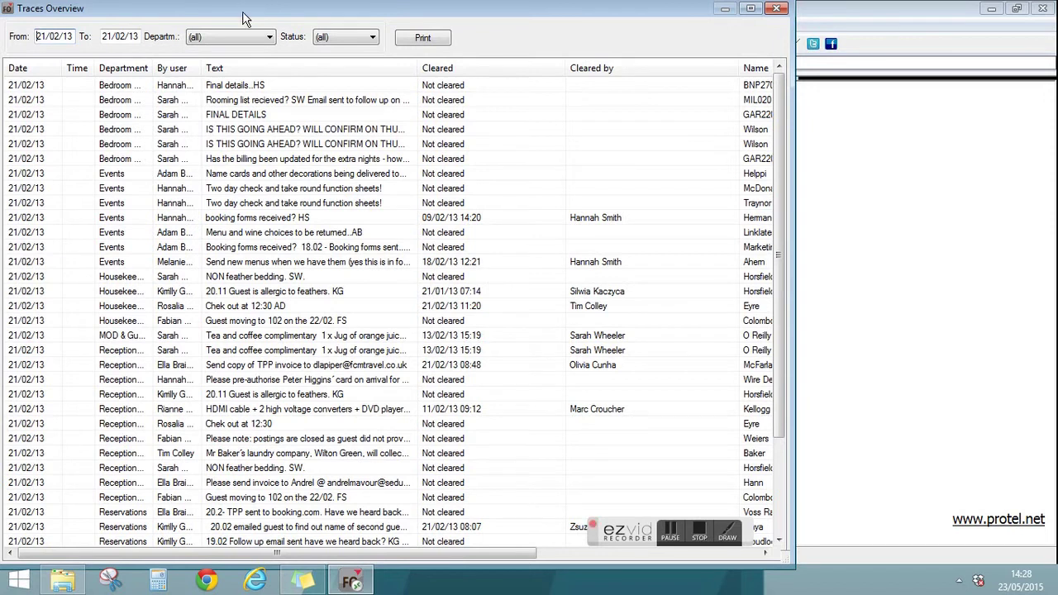
{"action": "left_click", "coordinate": [237, 39]}
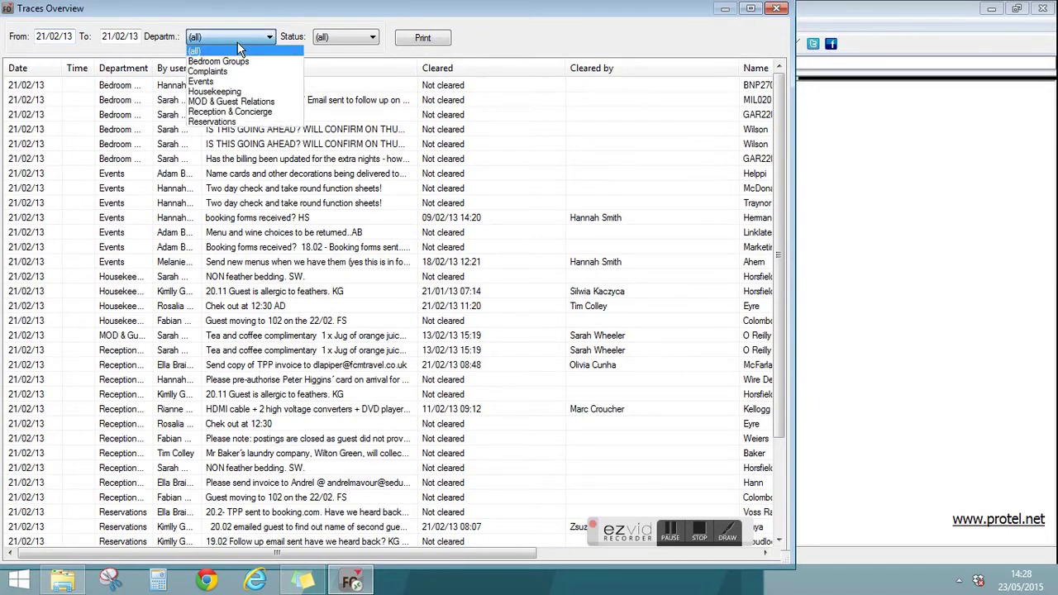
{"action": "left_click", "coordinate": [244, 111]}
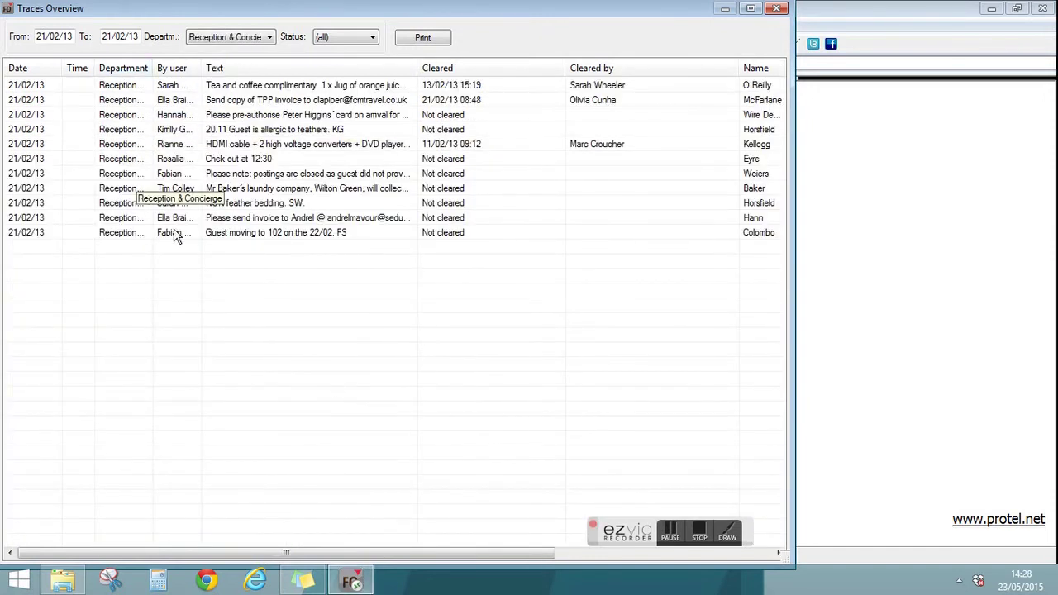
Step: Keep the trace status filter at (all) and mark the "Chek out at 12:30" trace as cleared
{"action": "left_click", "coordinate": [348, 38]}
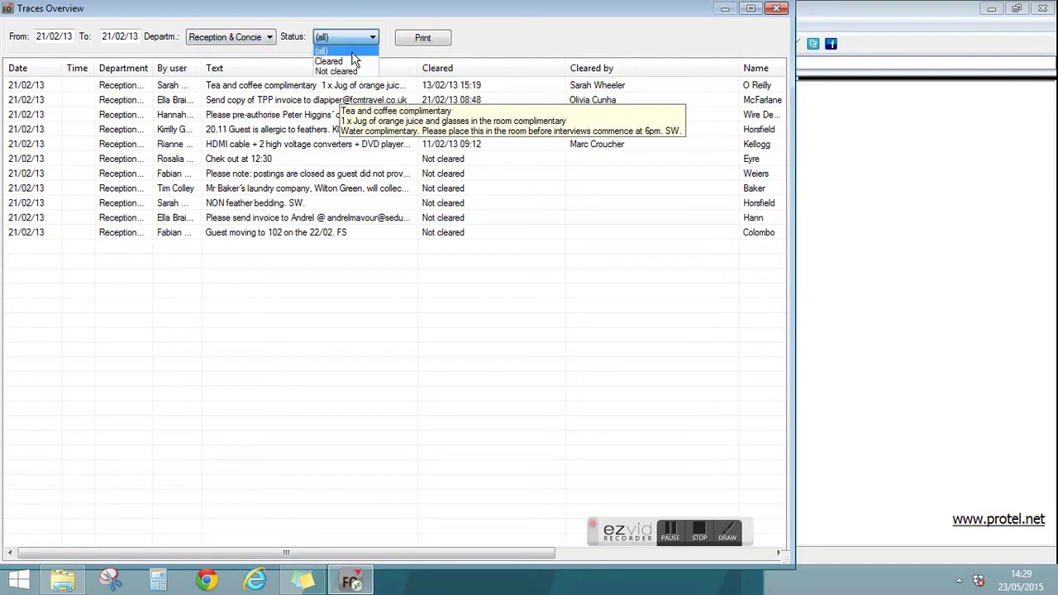
{"action": "left_click", "coordinate": [352, 52]}
{"action": "right_click", "coordinate": [447, 165]}
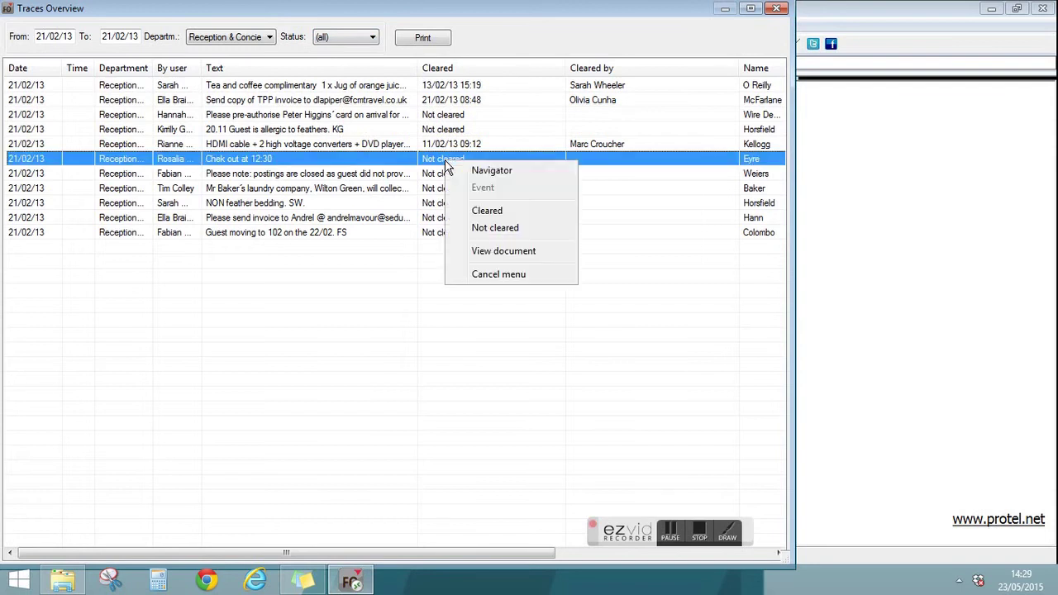
{"action": "left_click", "coordinate": [496, 217]}
Step: Filter the traces by the status Cleared and by Not cleared, and close the traces overview
{"action": "left_click", "coordinate": [324, 38]}
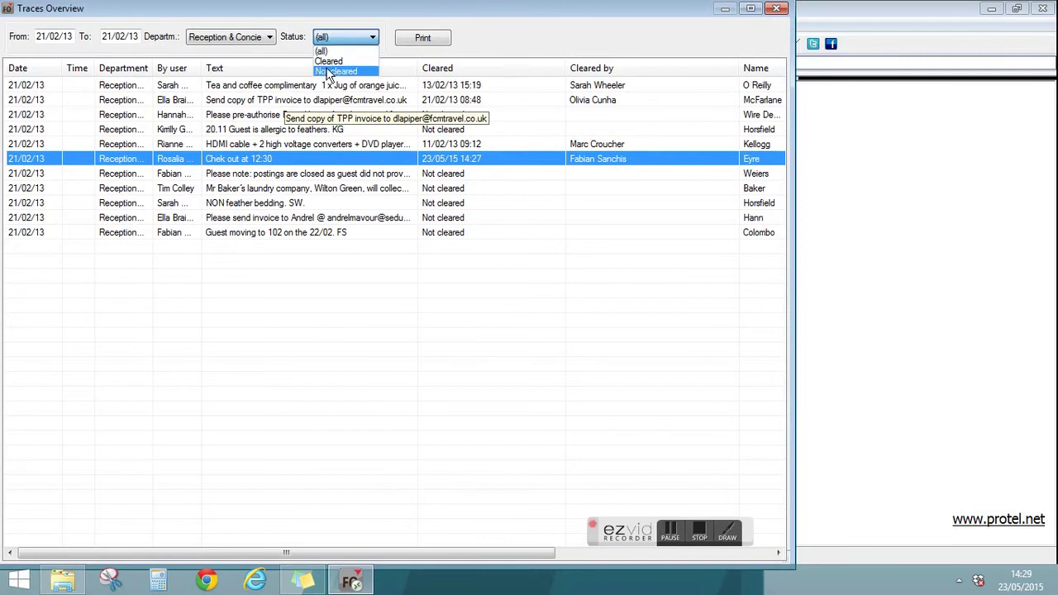
{"action": "left_click", "coordinate": [328, 62]}
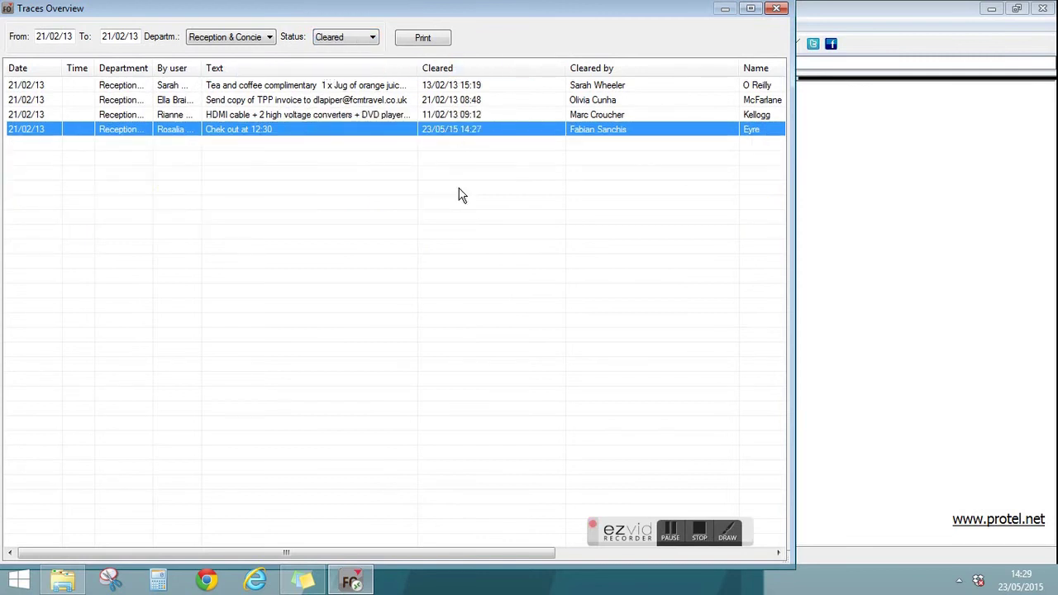
{"action": "left_click", "coordinate": [347, 41]}
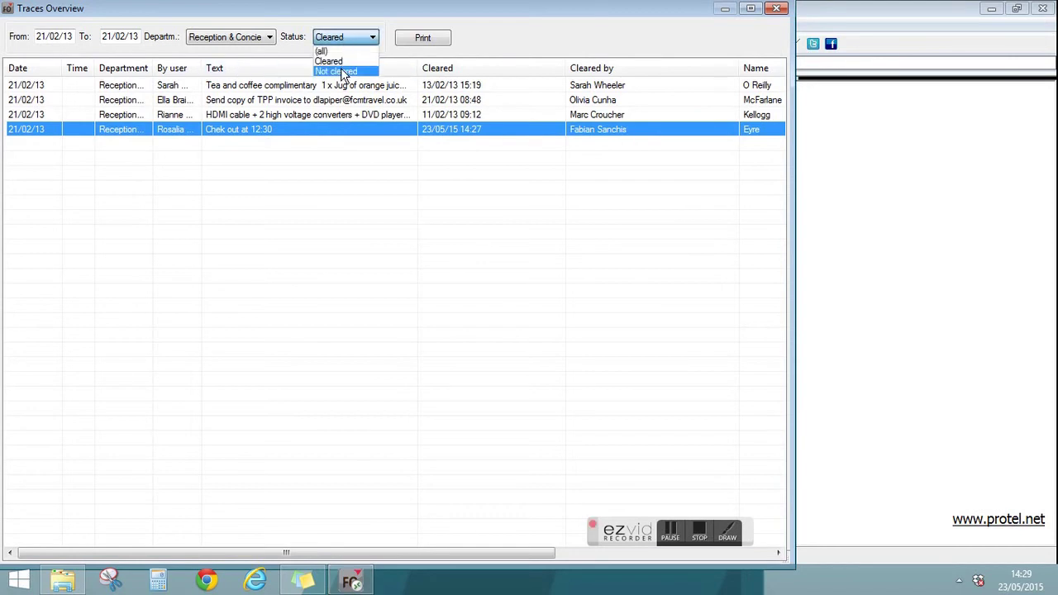
{"action": "left_click", "coordinate": [343, 72]}
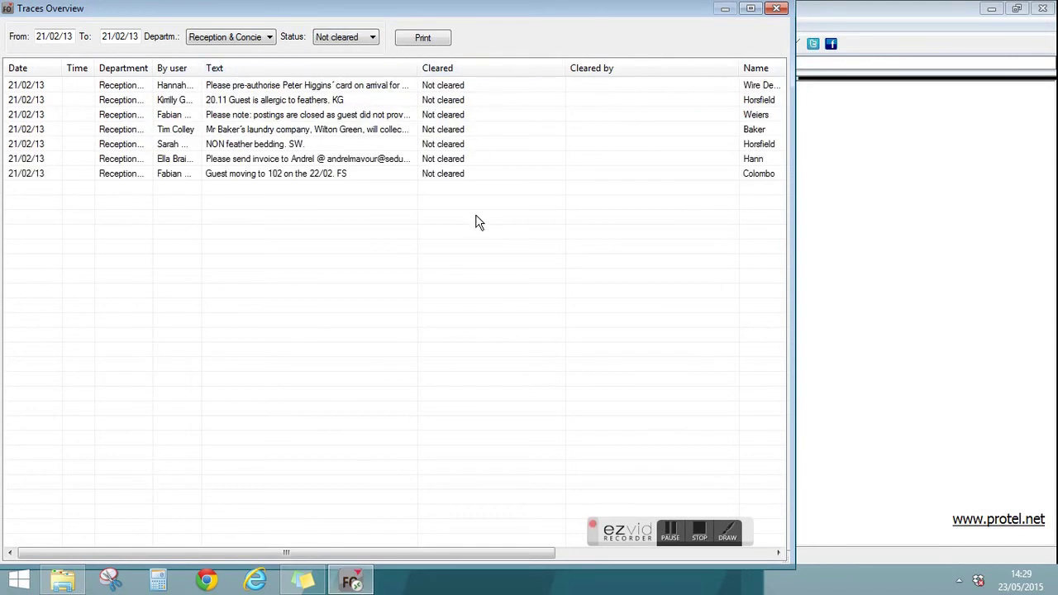
{"action": "left_click", "coordinate": [776, 8]}
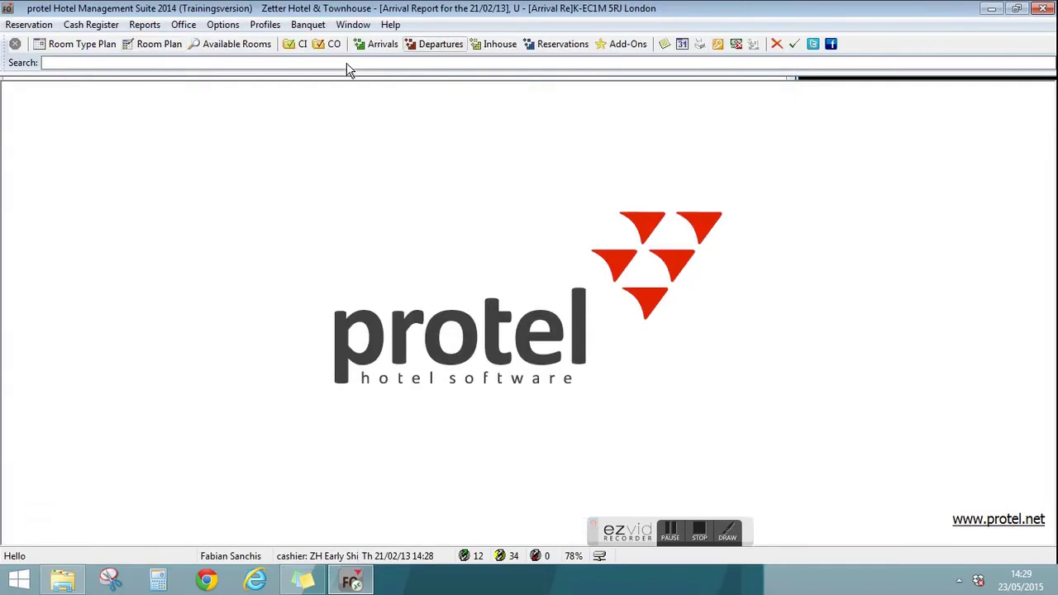
Step: Open the Lost + Found list from the reports to view its property filter and item fields, and close it
{"action": "left_click", "coordinate": [152, 26]}
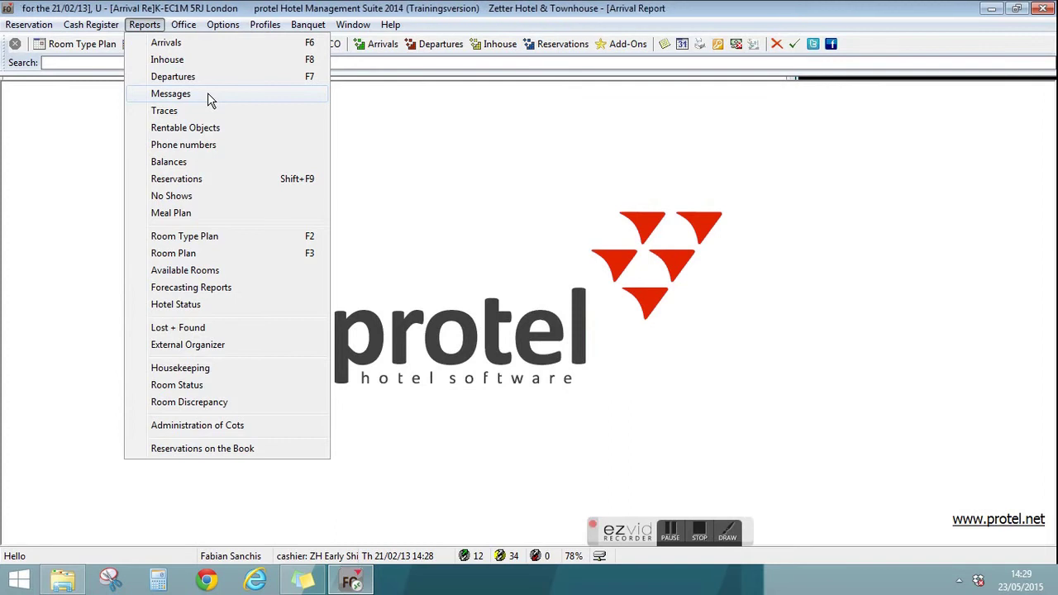
{"action": "left_click", "coordinate": [199, 327]}
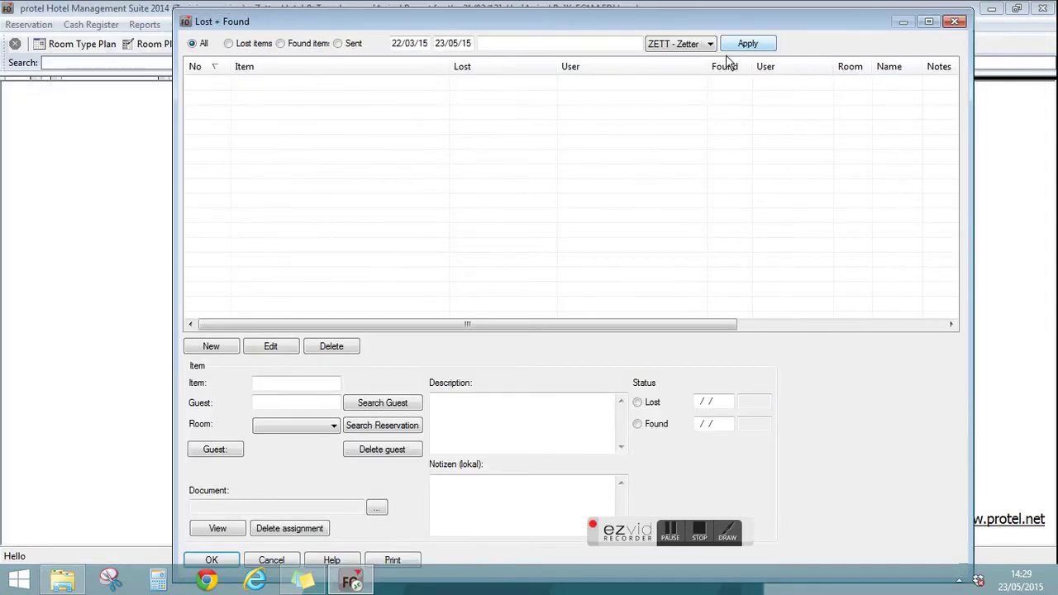
{"action": "left_click", "coordinate": [694, 43]}
{"action": "left_click", "coordinate": [693, 45]}
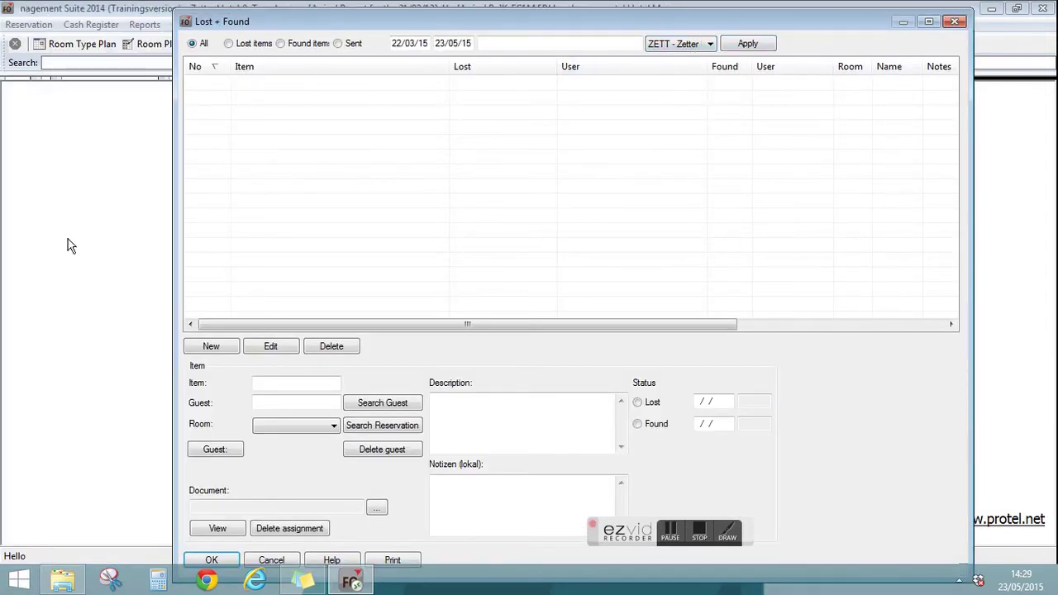
{"action": "left_click", "coordinate": [282, 382]}
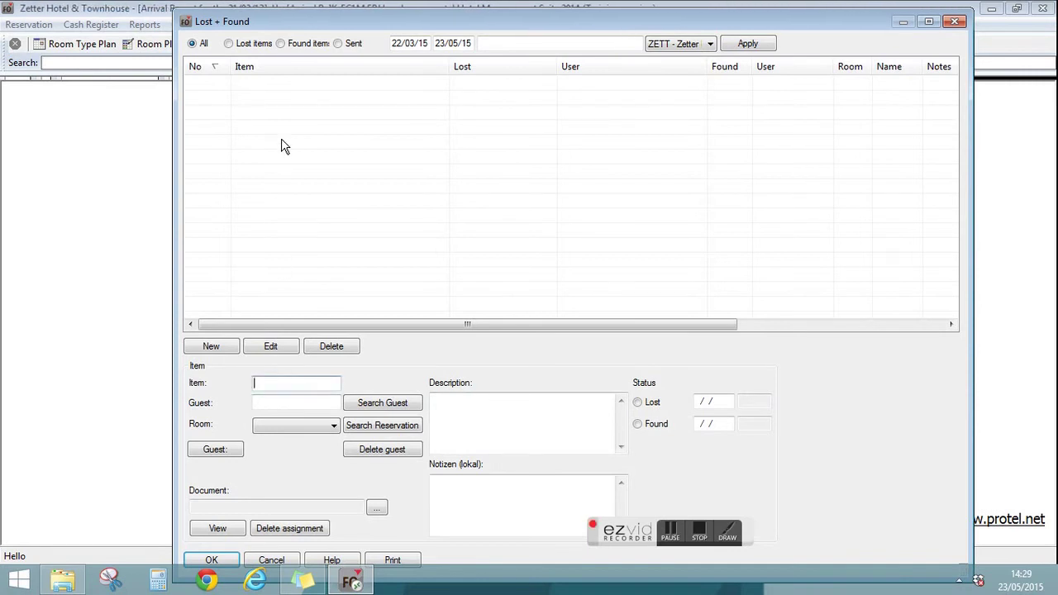
{"action": "left_click", "coordinate": [956, 22]}
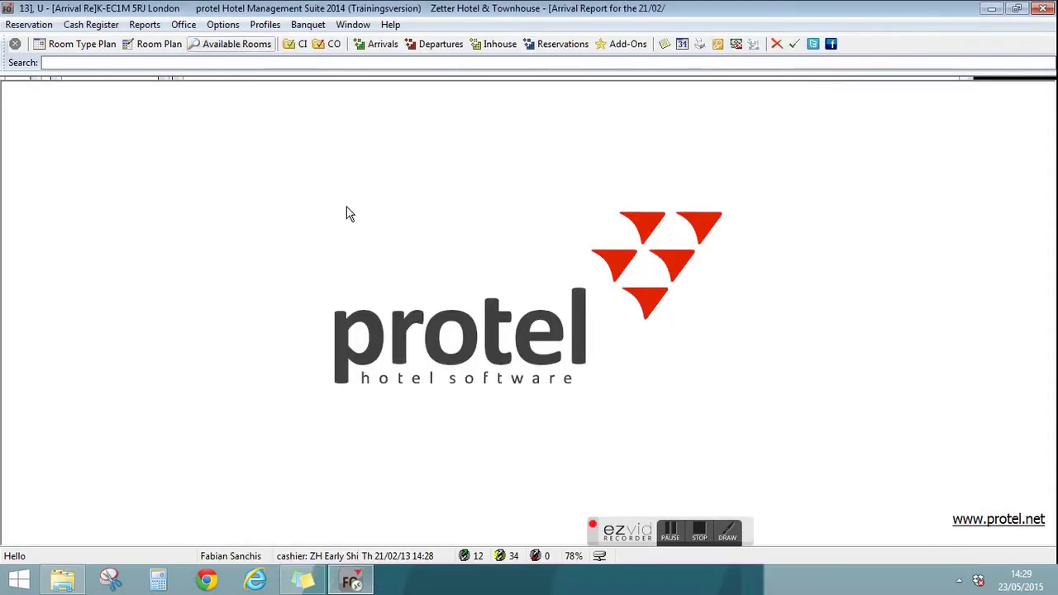
Step: Open Internal Reporting, view the last recently used reports, and move the Reporting window to the middle of the screen
{"action": "left_click", "coordinate": [183, 25]}
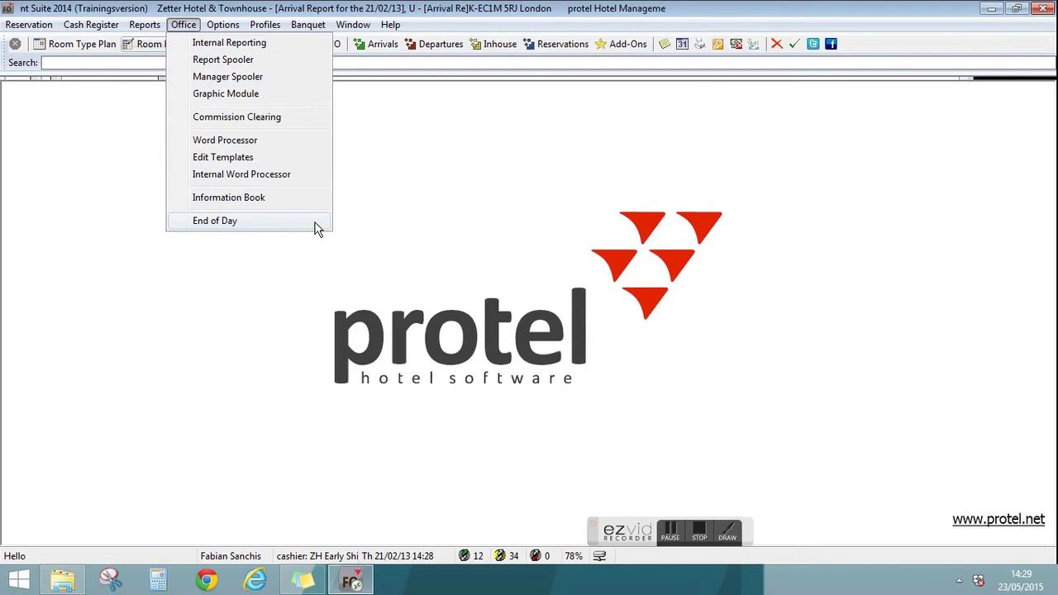
{"action": "left_click", "coordinate": [271, 47]}
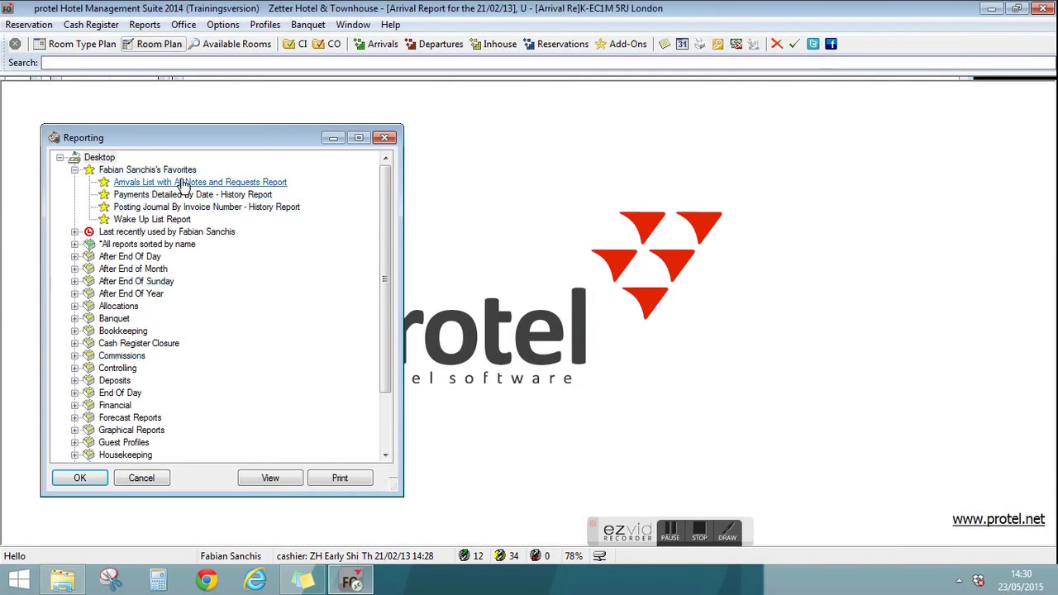
{"action": "left_click", "coordinate": [74, 233]}
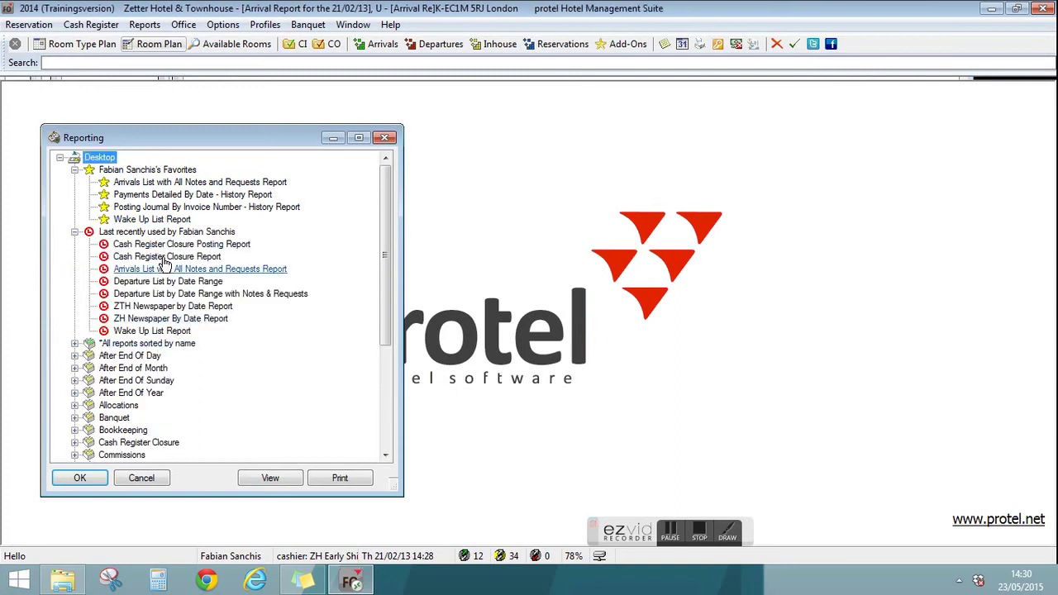
{"action": "left_click", "coordinate": [75, 233]}
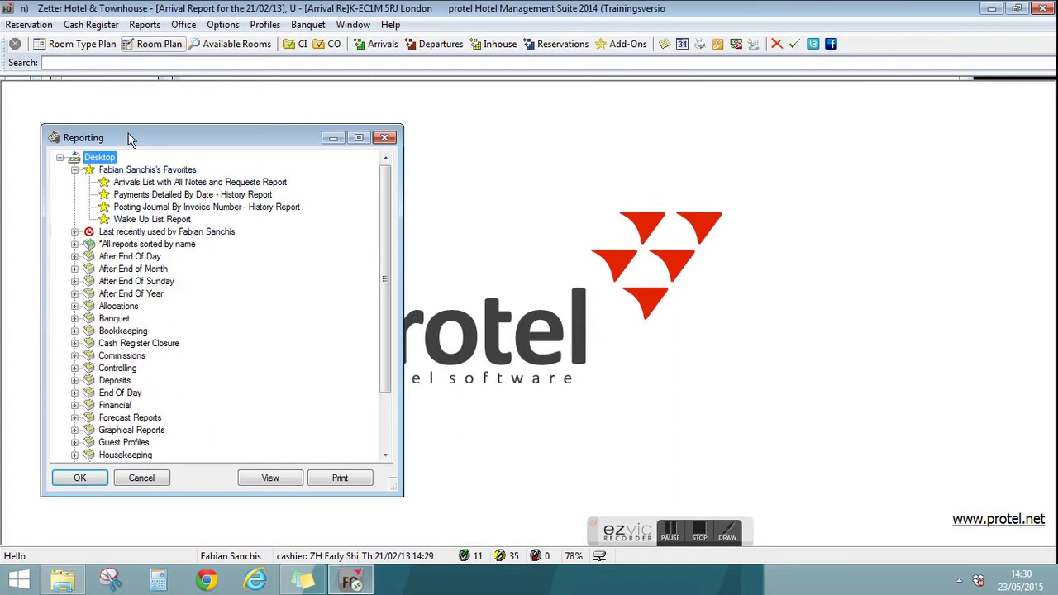
{"action": "left_click_drag", "start_coordinate": [128, 142], "coordinate": [429, 129]}
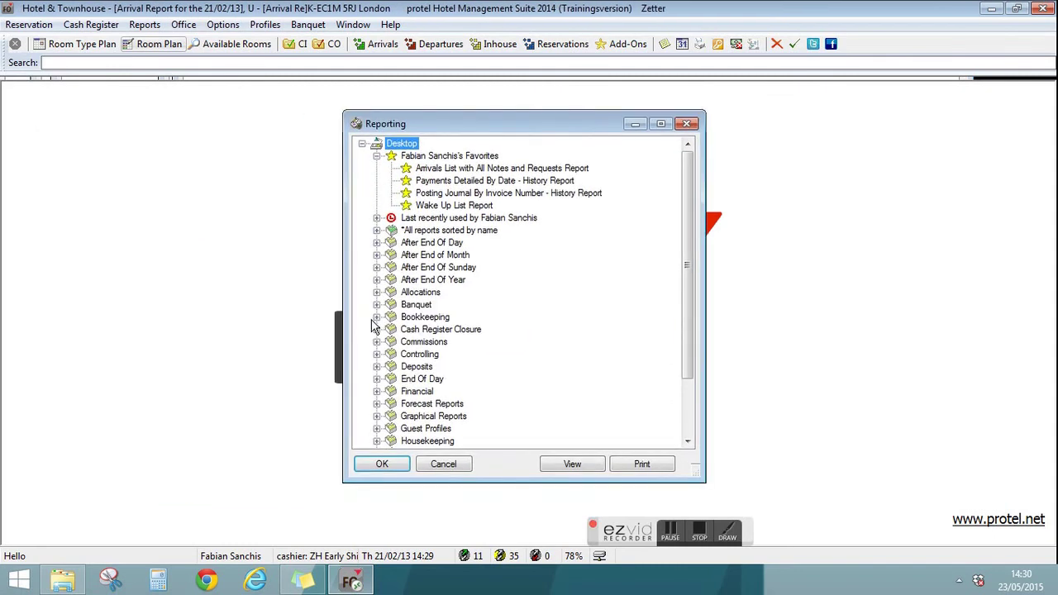
Step: Browse the complete list of reports sorted by name, and collapse it again
{"action": "left_click", "coordinate": [377, 231]}
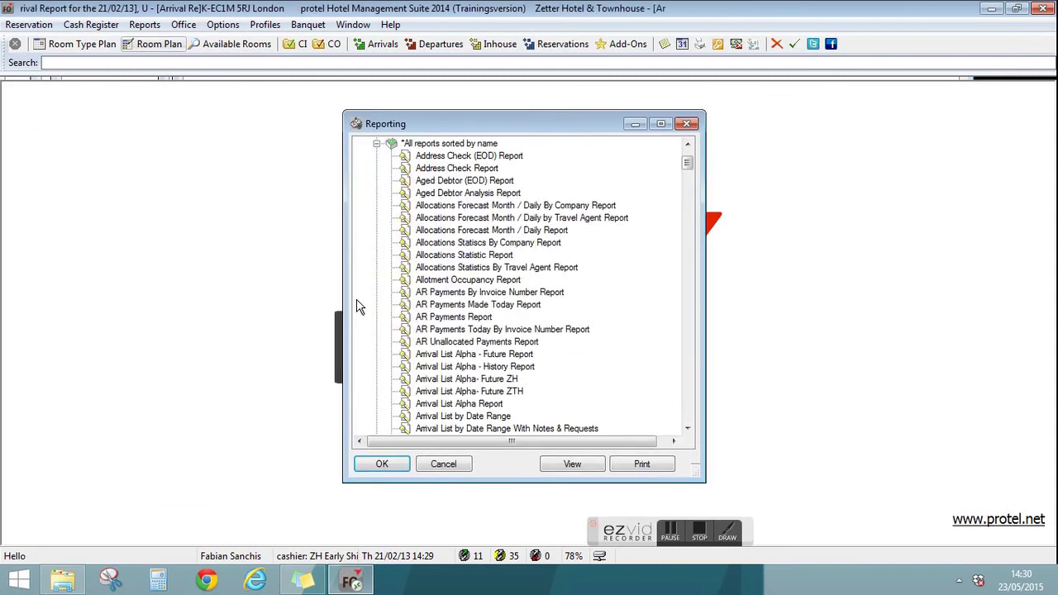
{"action": "scroll", "coordinate": [500, 256], "scroll_direction": "down", "scroll_amount": 8}
{"action": "scroll", "coordinate": [506, 263], "scroll_direction": "down", "scroll_amount": 20}
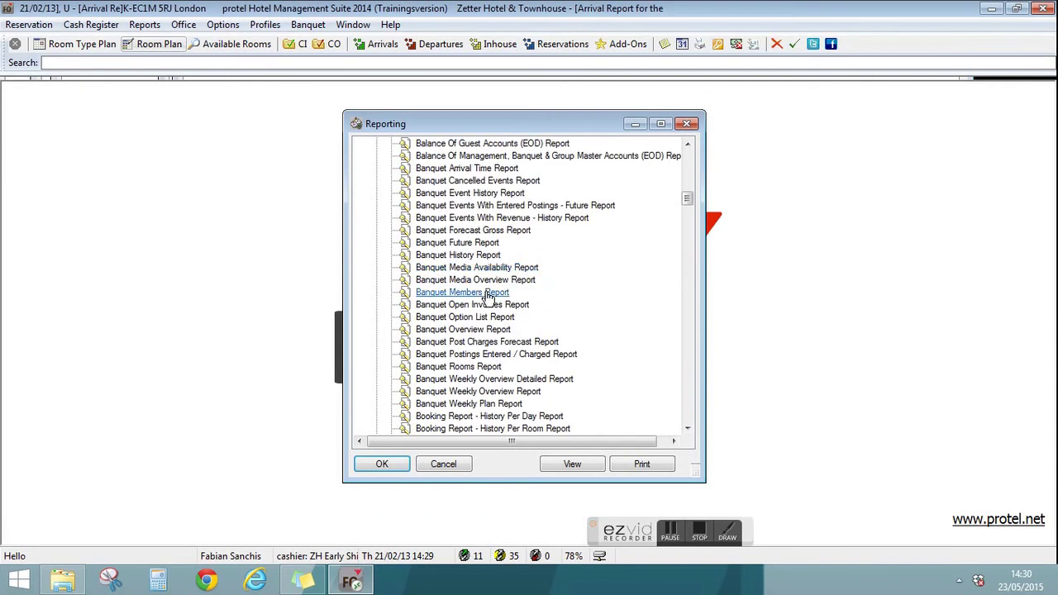
{"action": "scroll", "coordinate": [512, 323], "scroll_direction": "down", "scroll_amount": 13}
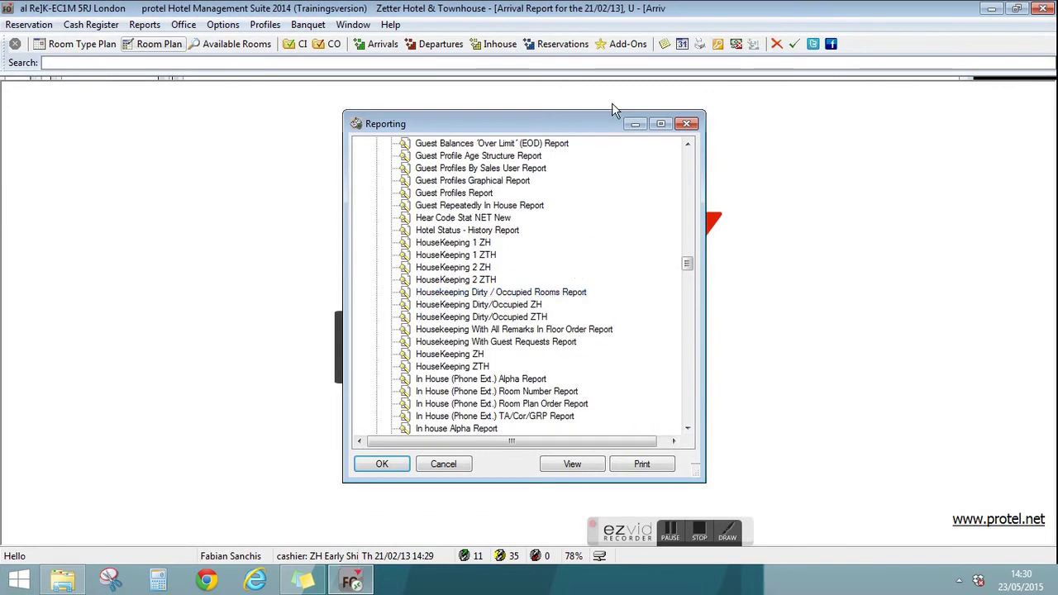
{"action": "left_click_drag", "start_coordinate": [688, 262], "coordinate": [715, 153]}
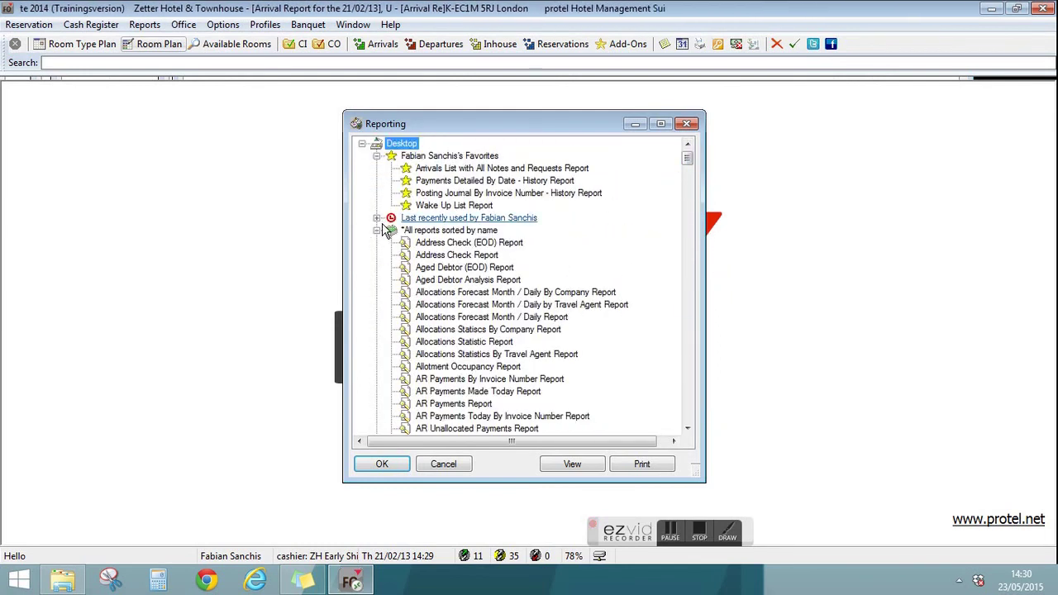
{"action": "left_click", "coordinate": [377, 230]}
Step: View the reports in the Banquet and End Of Day categories, and close the Reporting window
{"action": "left_click_drag", "start_coordinate": [682, 232], "coordinate": [689, 327]}
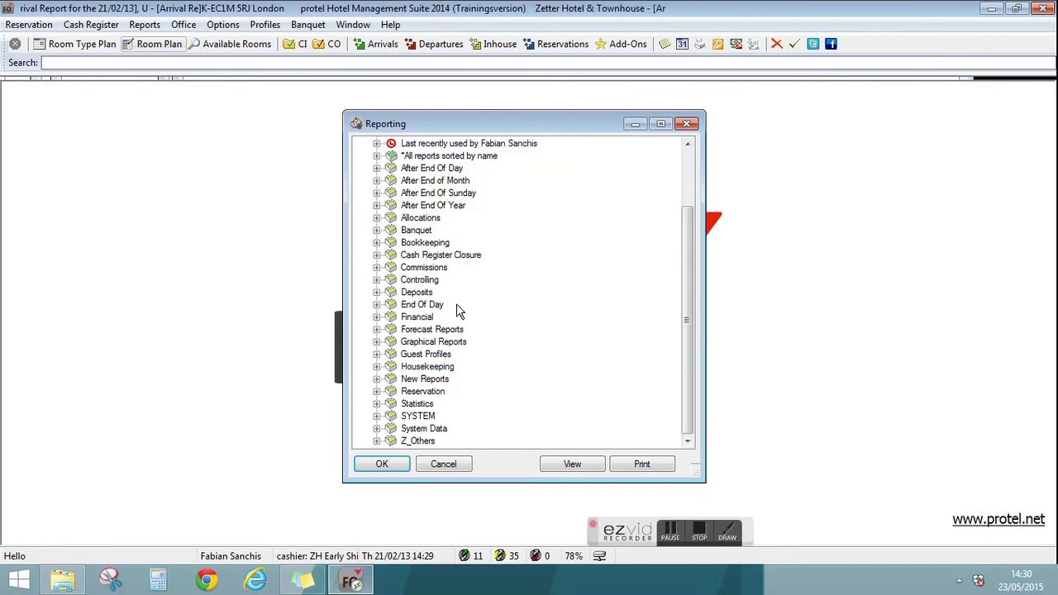
{"action": "left_click", "coordinate": [377, 231]}
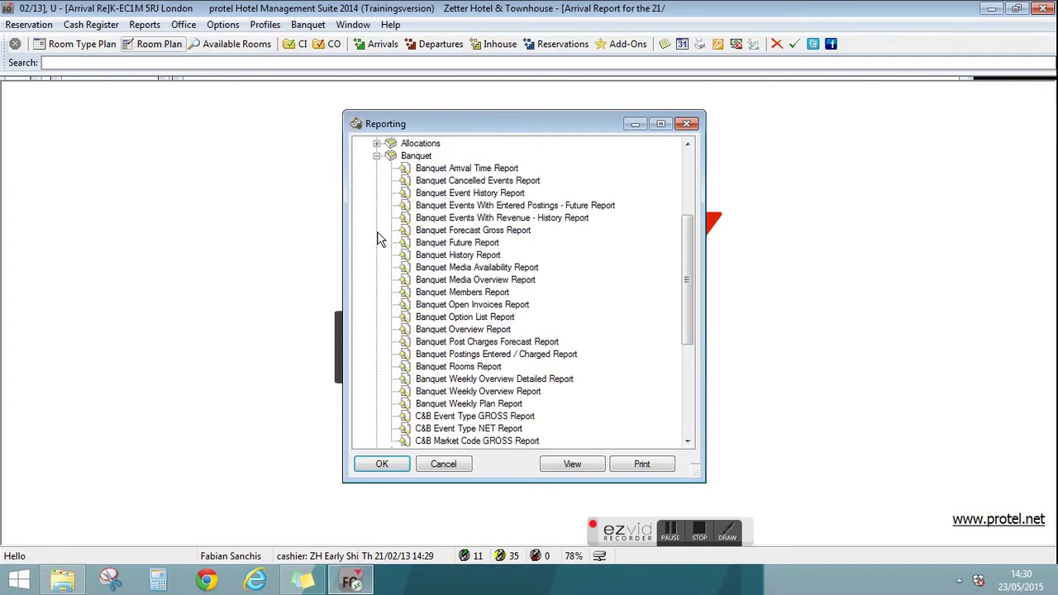
{"action": "left_click", "coordinate": [377, 156]}
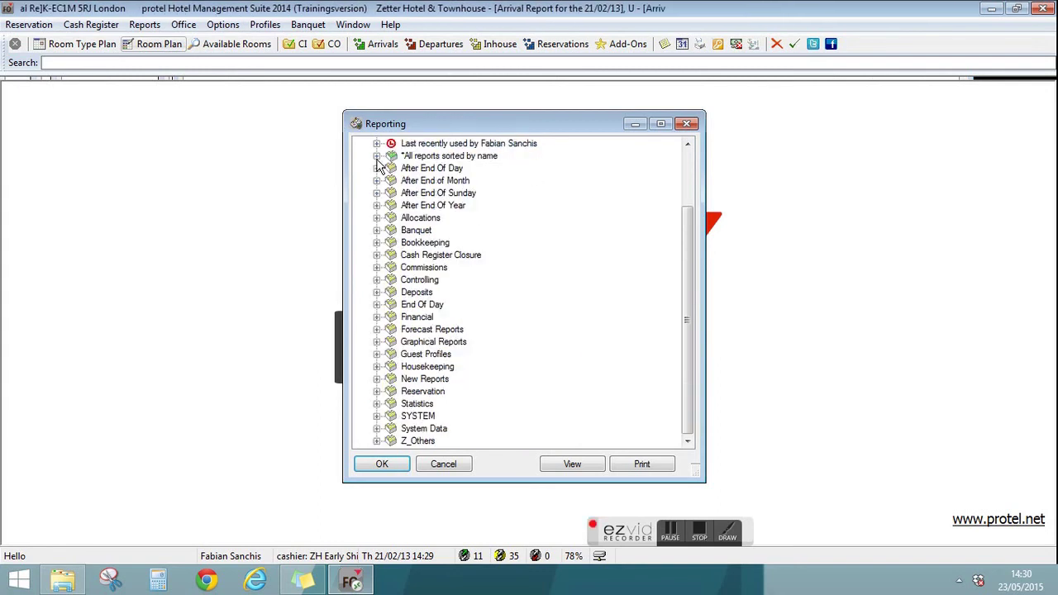
{"action": "left_click", "coordinate": [378, 305]}
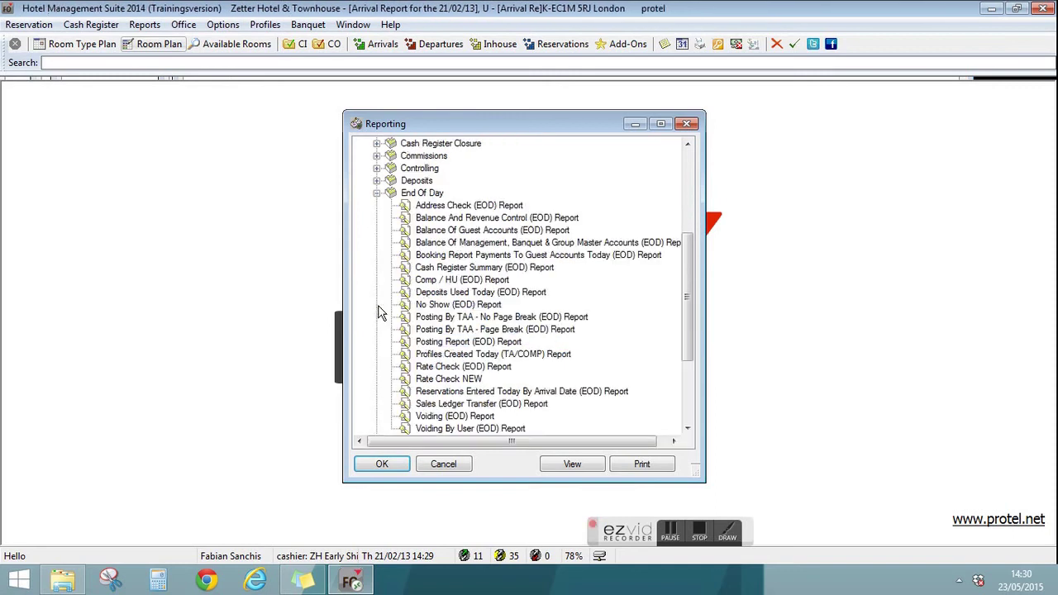
{"action": "scroll", "coordinate": [473, 248], "scroll_direction": "down", "scroll_amount": 5}
{"action": "scroll", "coordinate": [463, 244], "scroll_direction": "up", "scroll_amount": 6}
{"action": "scroll", "coordinate": [461, 243], "scroll_direction": "up", "scroll_amount": 1}
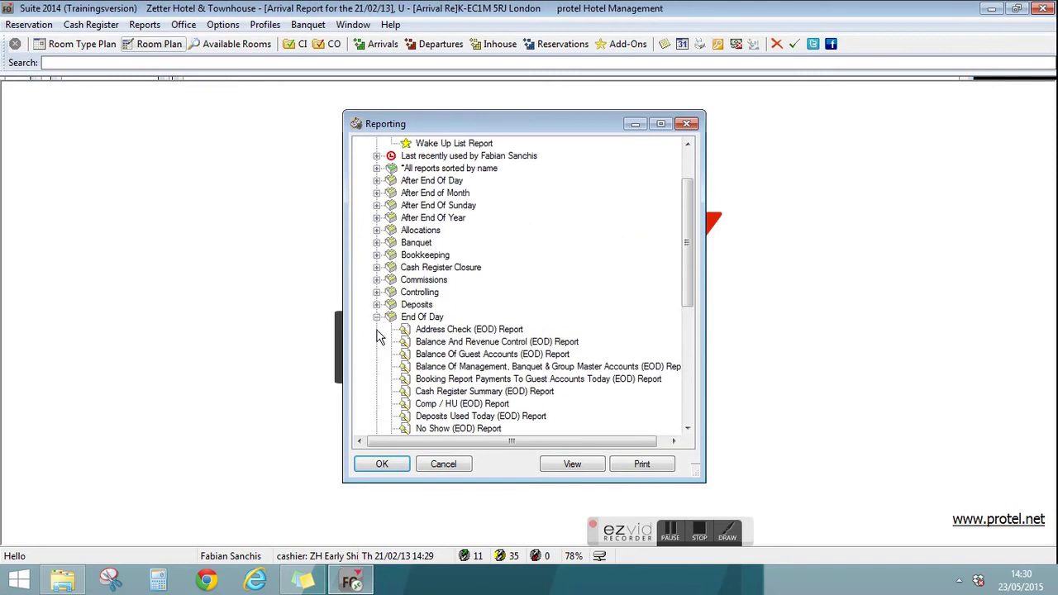
{"action": "left_click", "coordinate": [376, 319]}
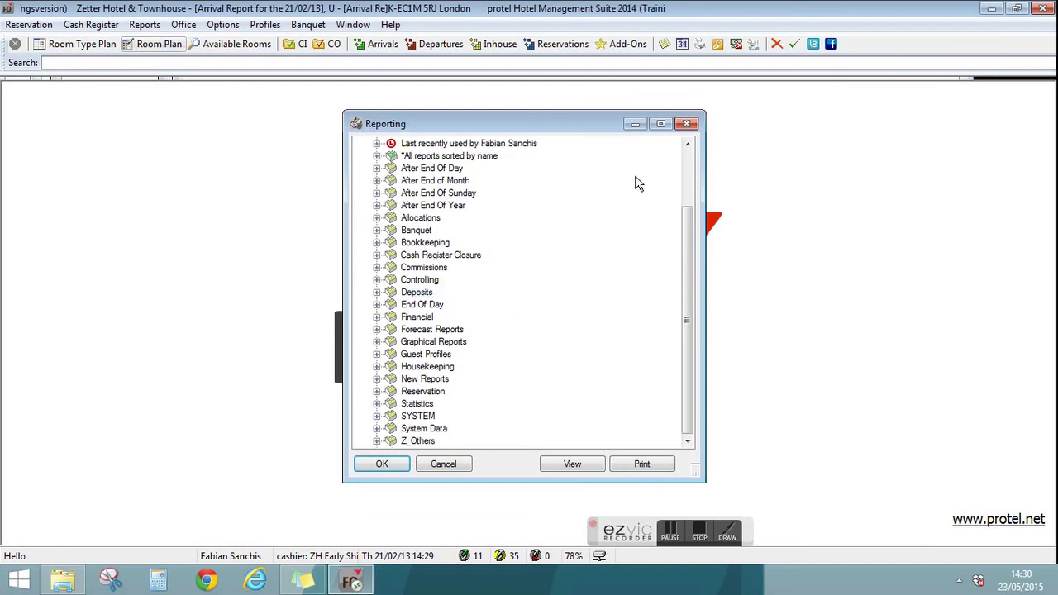
{"action": "left_click", "coordinate": [687, 125]}
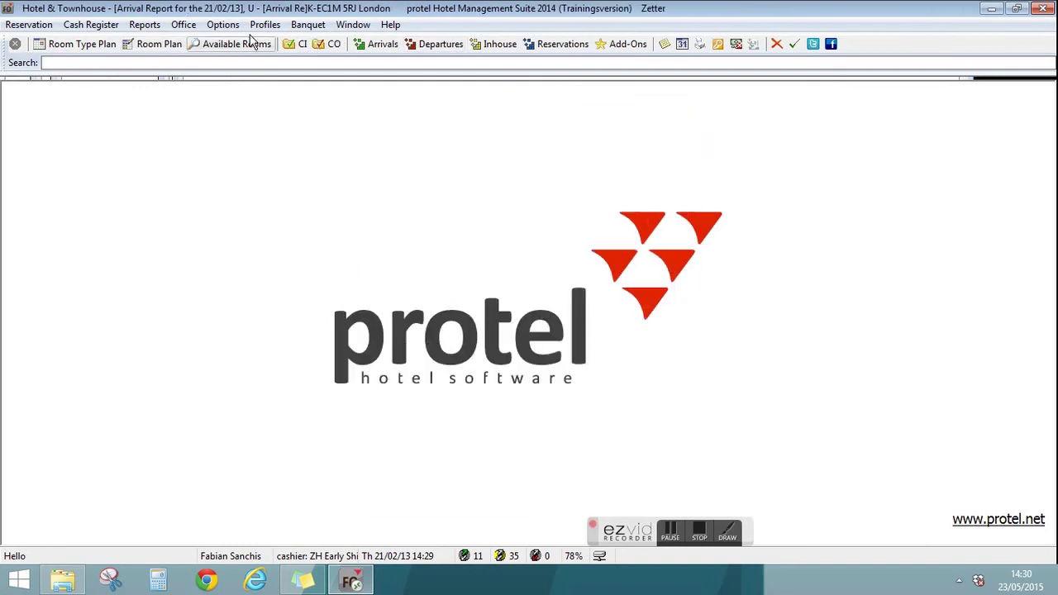
Step: Open the Report Spooler and go to the most recent report jobs
{"action": "left_click", "coordinate": [223, 25]}
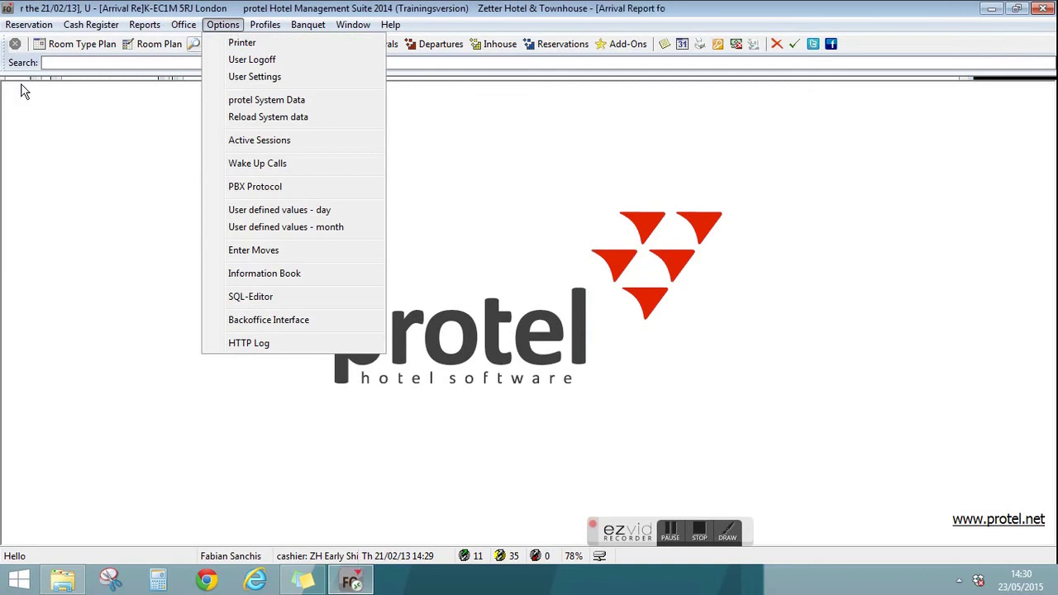
{"action": "mouse_move", "coordinate": [174, 33]}
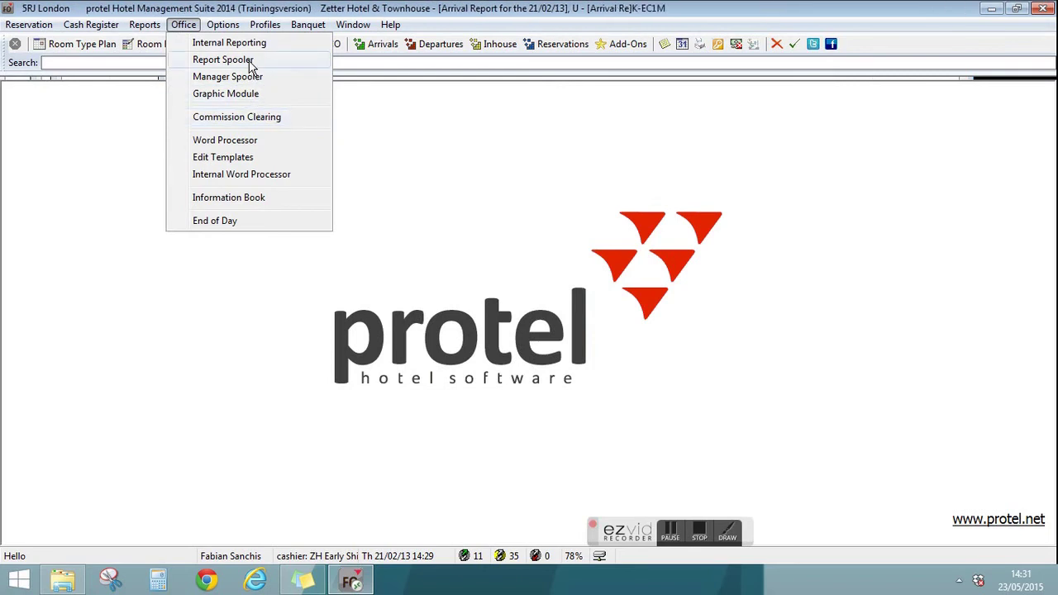
{"action": "left_click", "coordinate": [223, 59]}
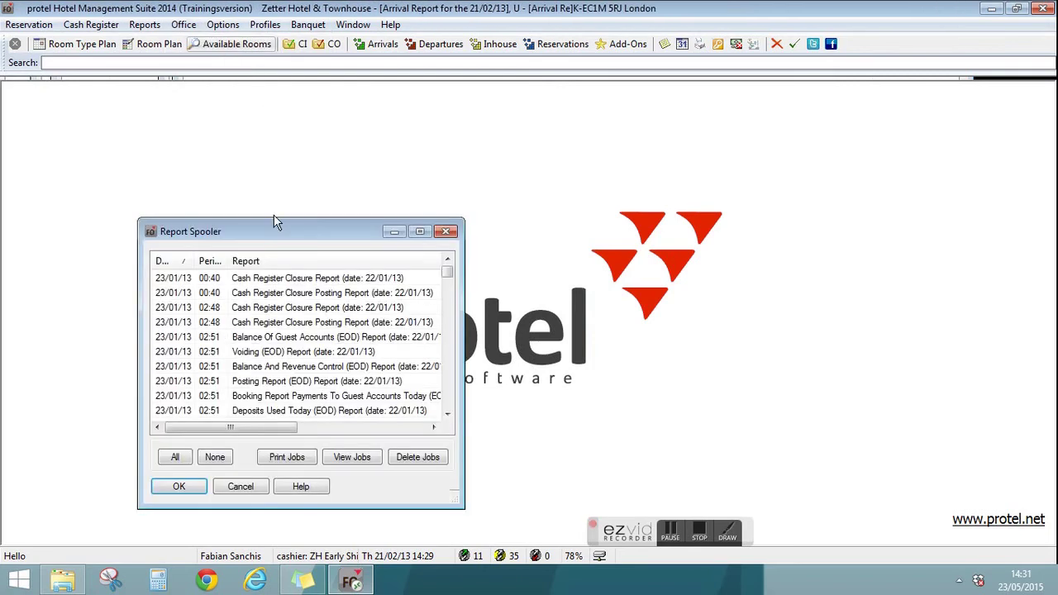
{"action": "left_click_drag", "start_coordinate": [448, 273], "coordinate": [459, 413]}
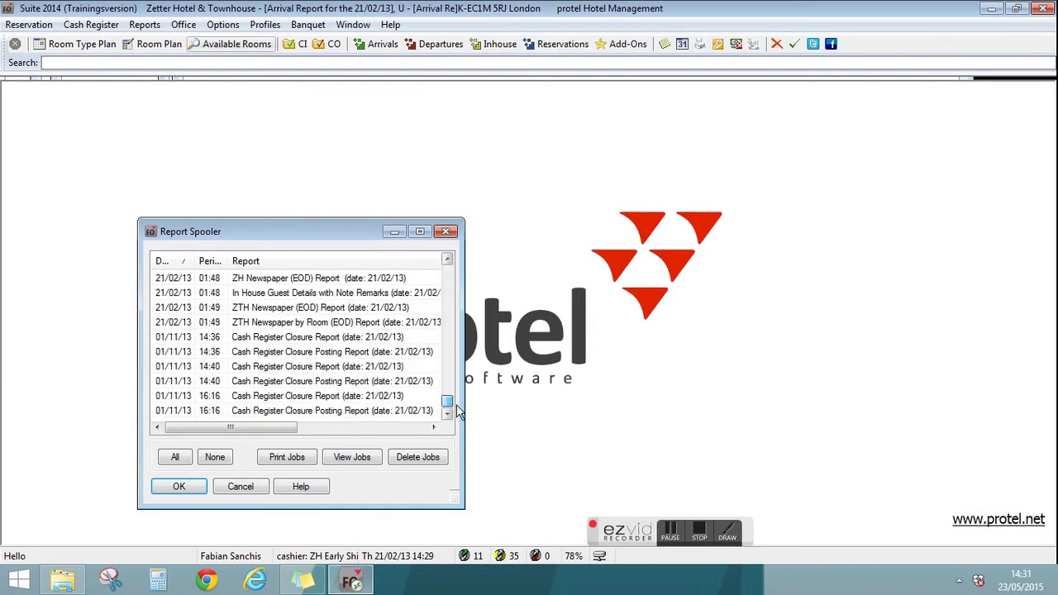
Step: Examine the most recent Cash Register Closure and ZTH Newspaper report jobs in the Report Spooler
{"action": "left_click", "coordinate": [282, 411]}
{"action": "left_click", "coordinate": [286, 396]}
{"action": "left_click", "coordinate": [287, 367]}
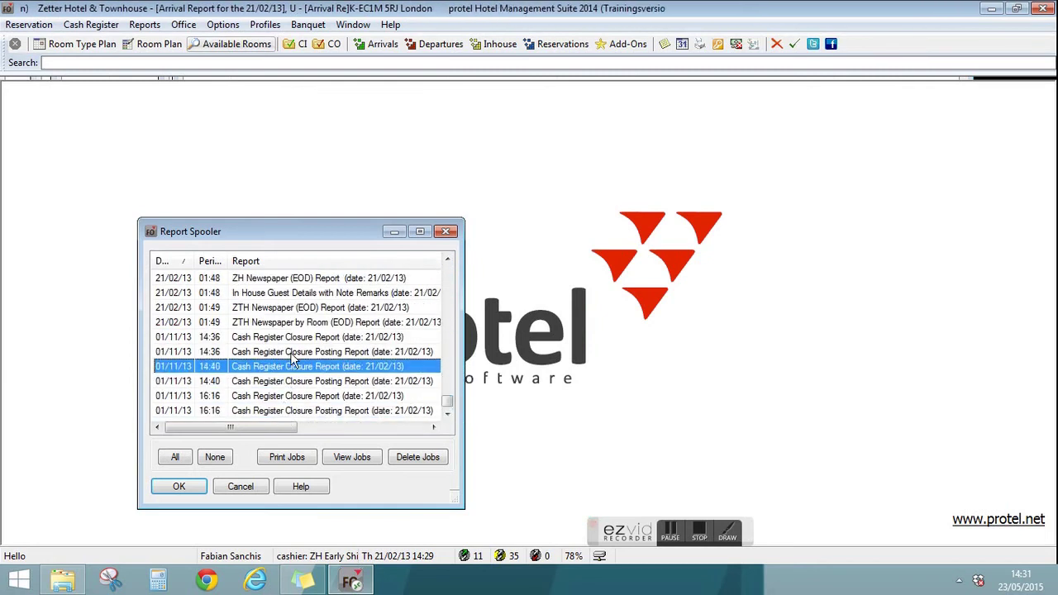
{"action": "left_click", "coordinate": [290, 351]}
{"action": "left_click", "coordinate": [289, 336]}
{"action": "left_click", "coordinate": [297, 307]}
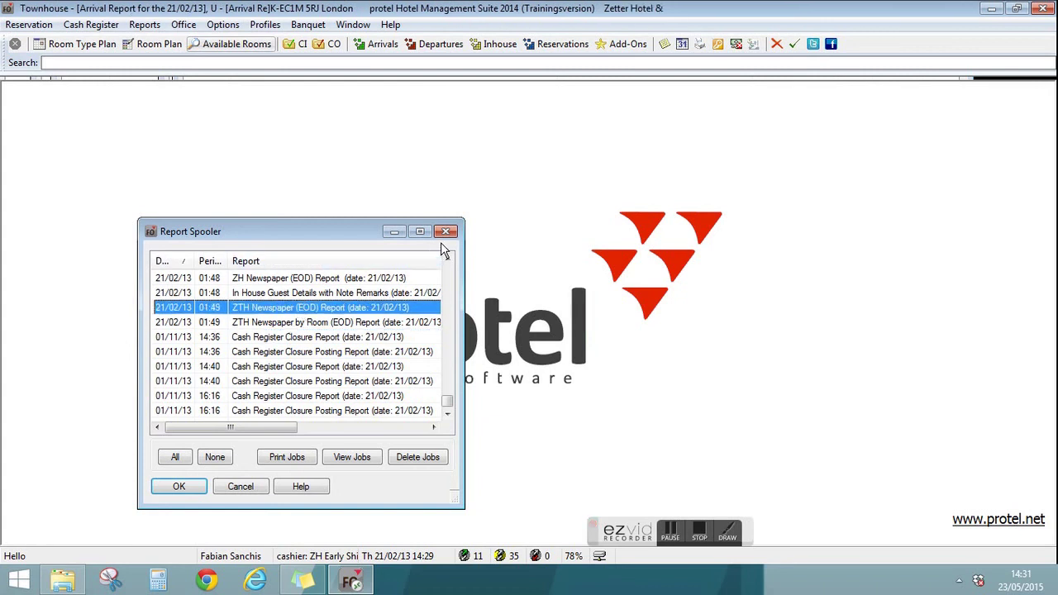
Step: Browse back through the End of Day report jobs of 21/02/13 and return to the most recent jobs
{"action": "left_click", "coordinate": [446, 261]}
{"action": "left_click", "coordinate": [446, 261]}
{"action": "left_click", "coordinate": [446, 261]}
{"action": "left_click", "coordinate": [446, 261]}
{"action": "left_click", "coordinate": [446, 261]}
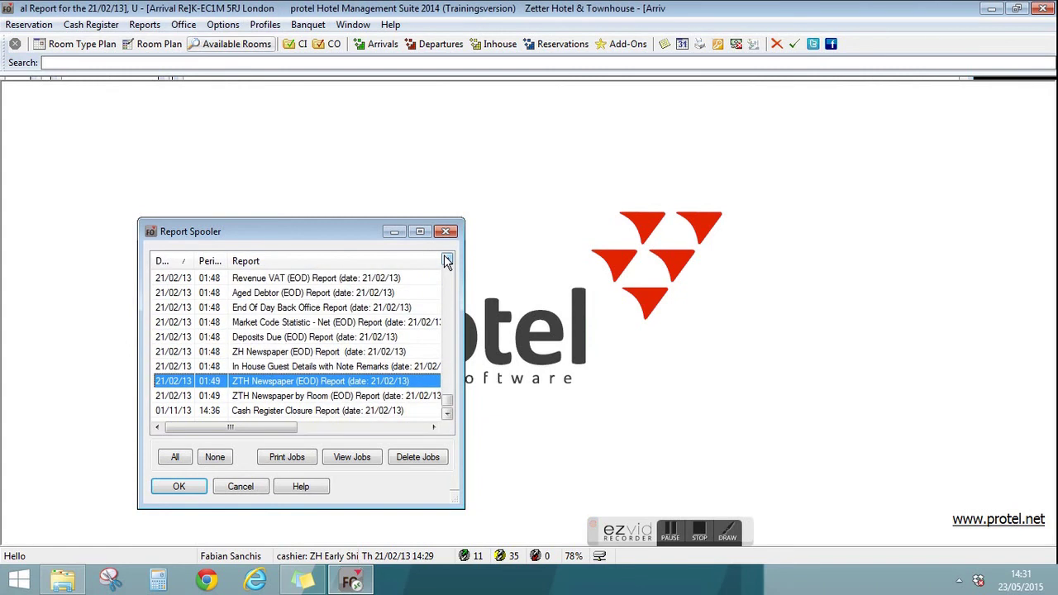
{"action": "left_click", "coordinate": [447, 262]}
{"action": "left_click", "coordinate": [446, 262]}
{"action": "left_click", "coordinate": [447, 262]}
{"action": "left_click", "coordinate": [446, 261]}
{"action": "left_click", "coordinate": [446, 261]}
{"action": "left_click", "coordinate": [446, 261]}
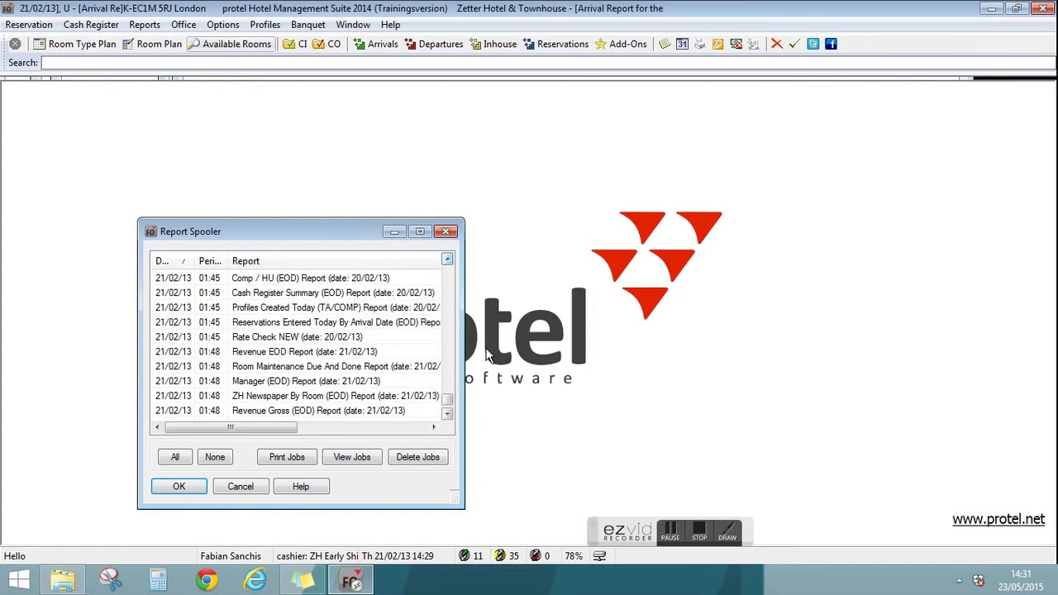
{"action": "left_click_drag", "start_coordinate": [451, 406], "coordinate": [461, 426]}
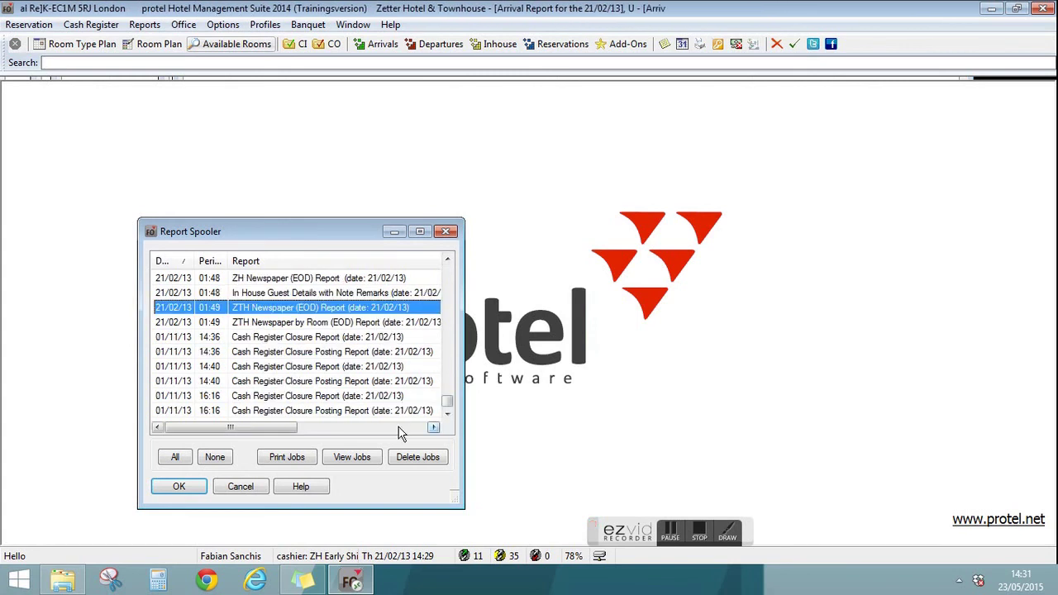
Step: Select the latest Cash Register Closure Posting Report job, view the January 2013 report jobs, and close the Report Spooler
{"action": "left_click", "coordinate": [267, 410]}
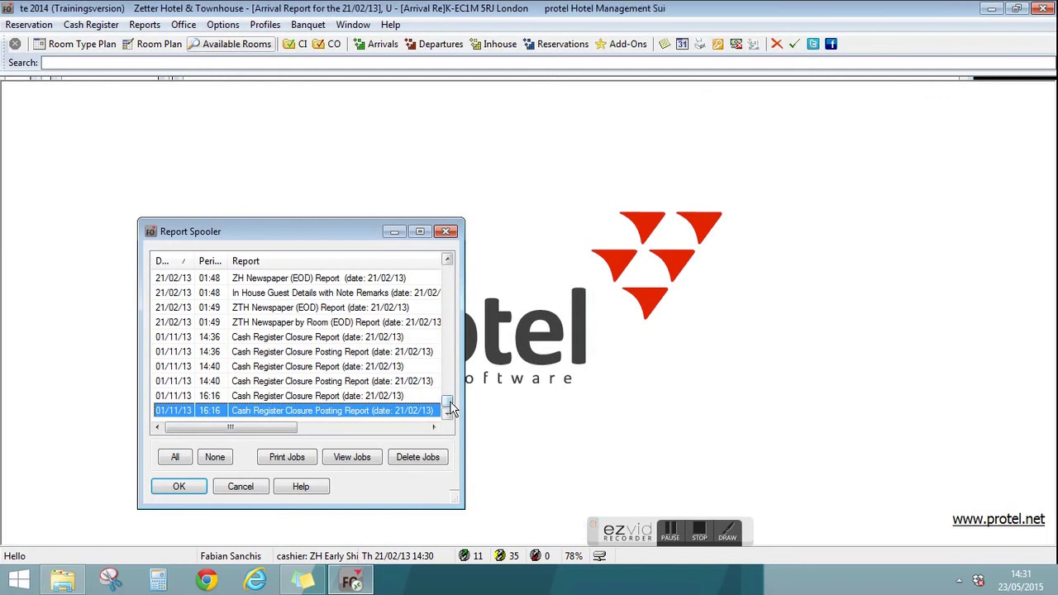
{"action": "left_click_drag", "start_coordinate": [451, 407], "coordinate": [451, 263]}
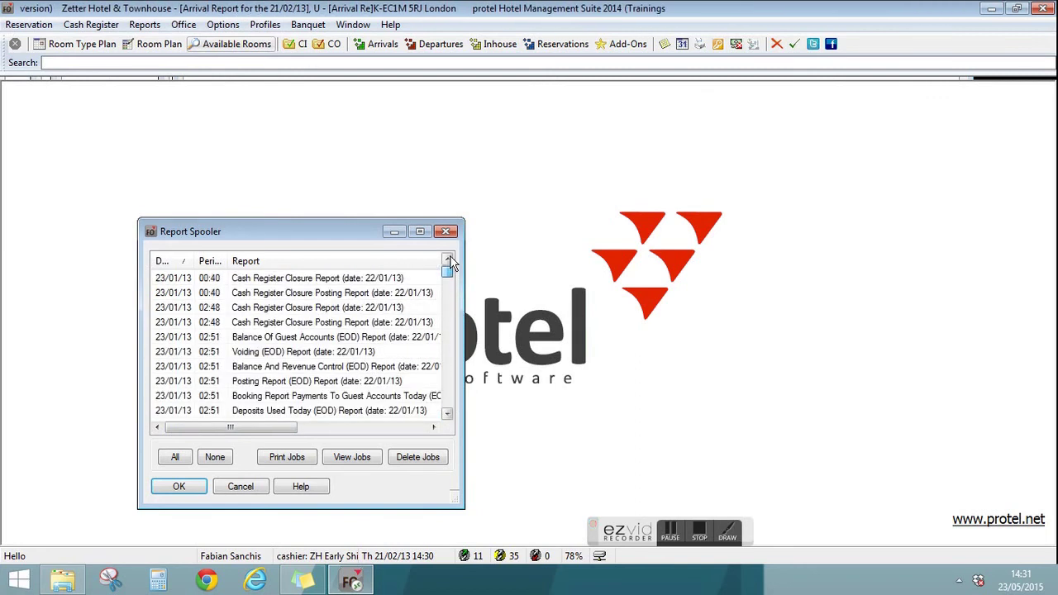
{"action": "left_click", "coordinate": [445, 232]}
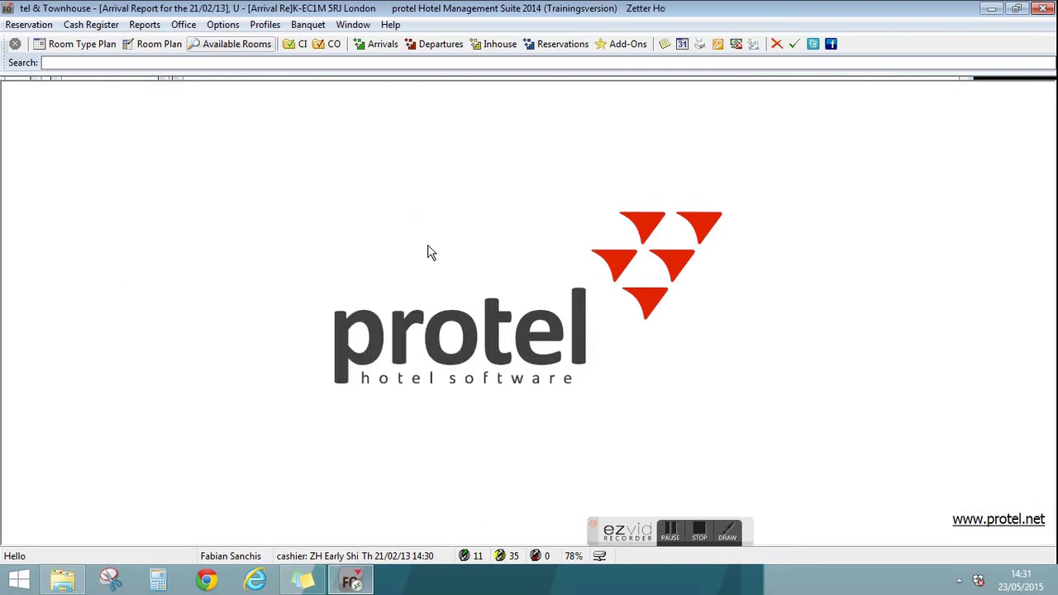
Step: View the list of room moves for 21/02/13 with Enter Moves, and close it
{"action": "left_click", "coordinate": [154, 25]}
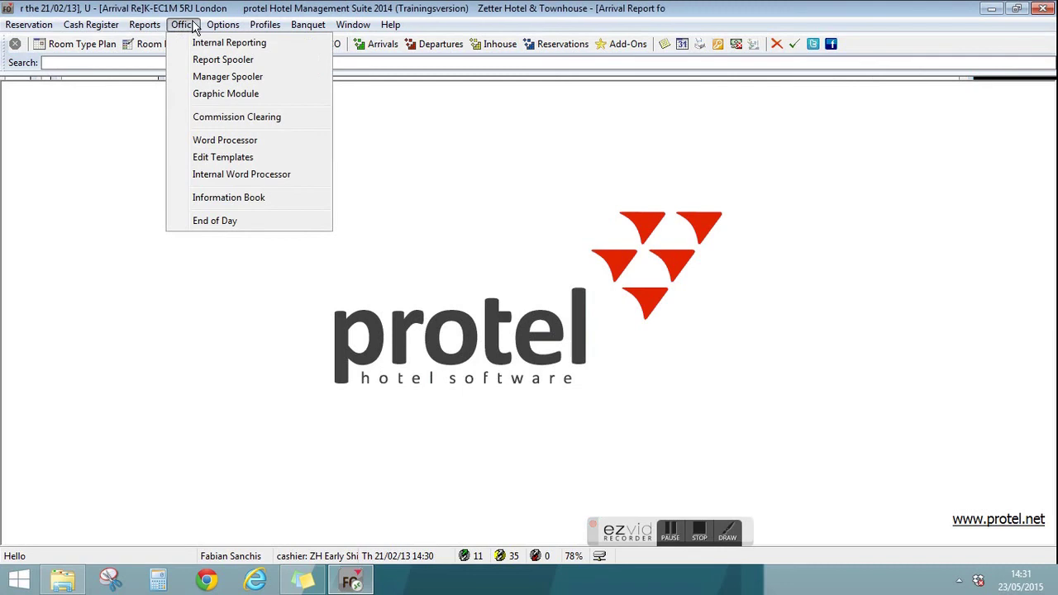
{"action": "mouse_move", "coordinate": [221, 26]}
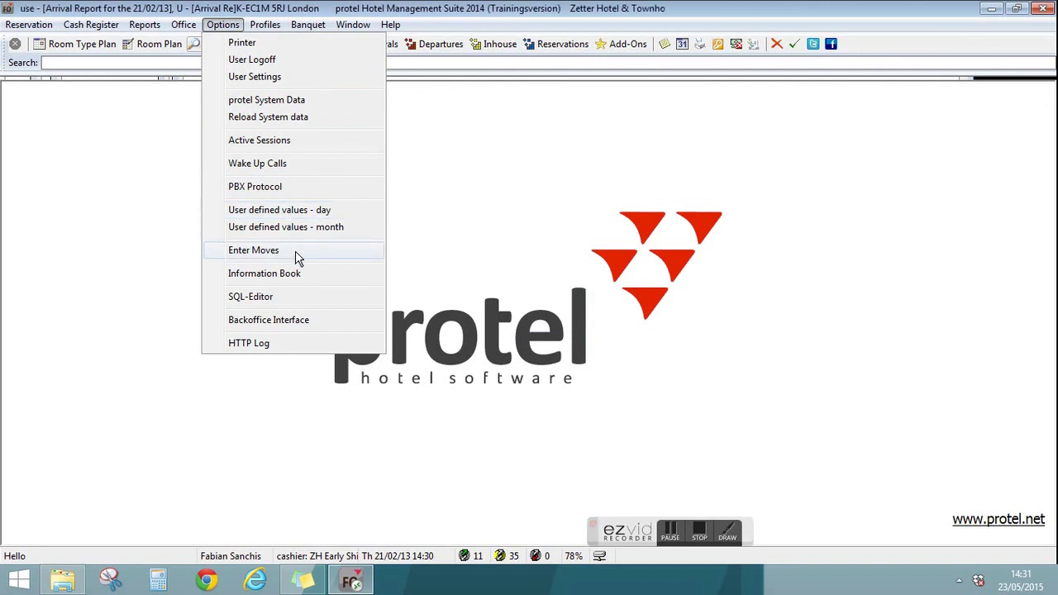
{"action": "left_click", "coordinate": [295, 256]}
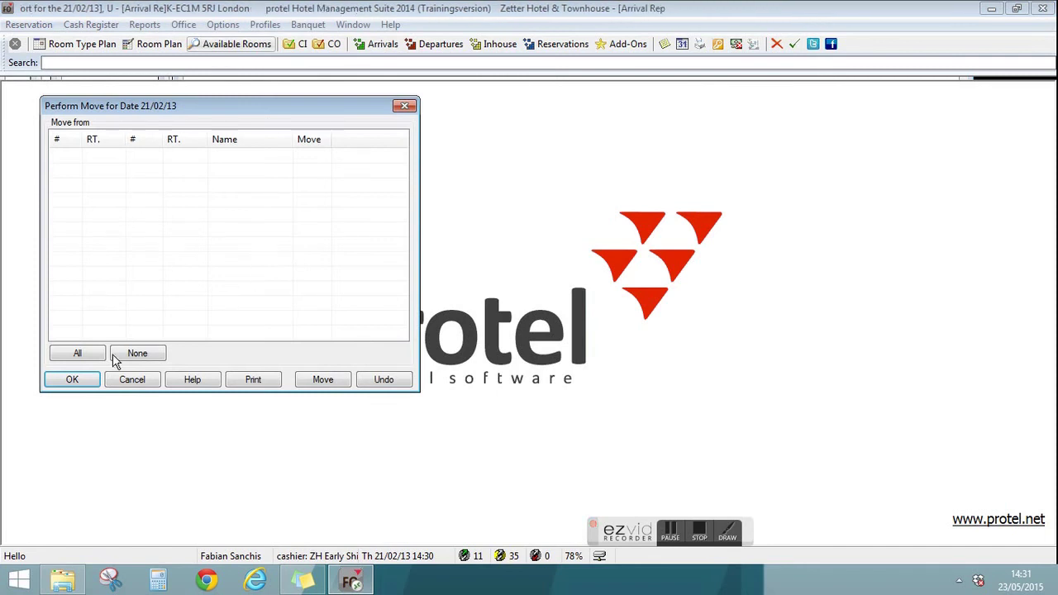
{"action": "left_click", "coordinate": [405, 107]}
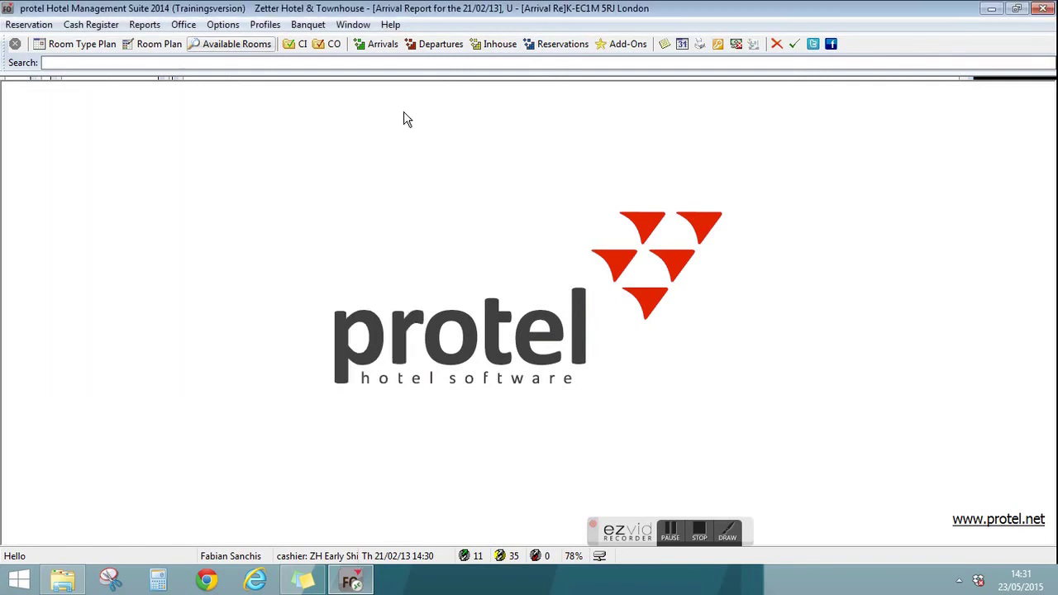
Step: Search all profile types by a guest's surname, and close the result list and the profile search
{"action": "left_click", "coordinate": [264, 25]}
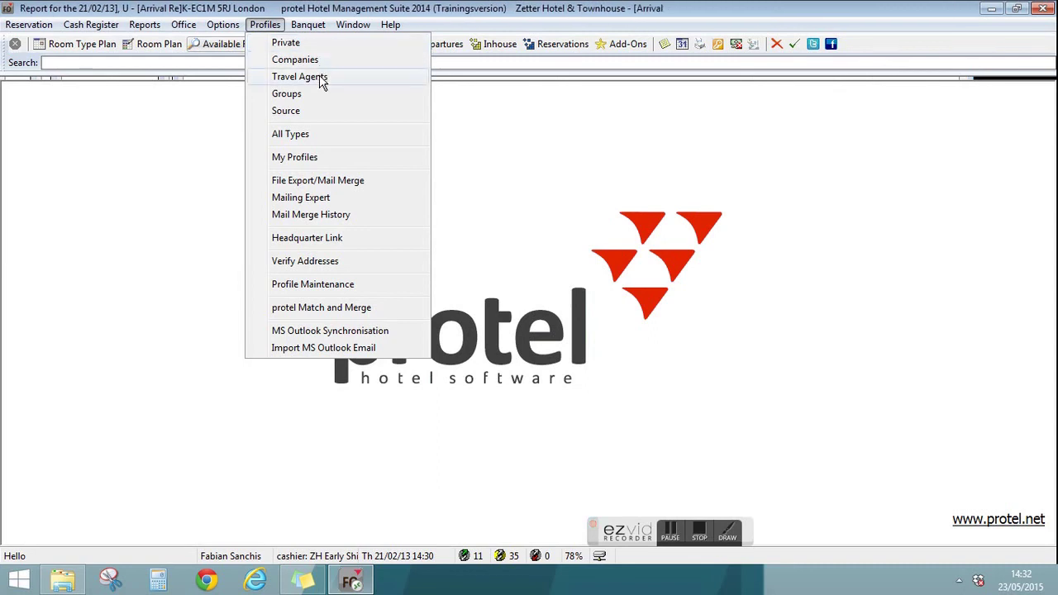
{"action": "left_click", "coordinate": [318, 137]}
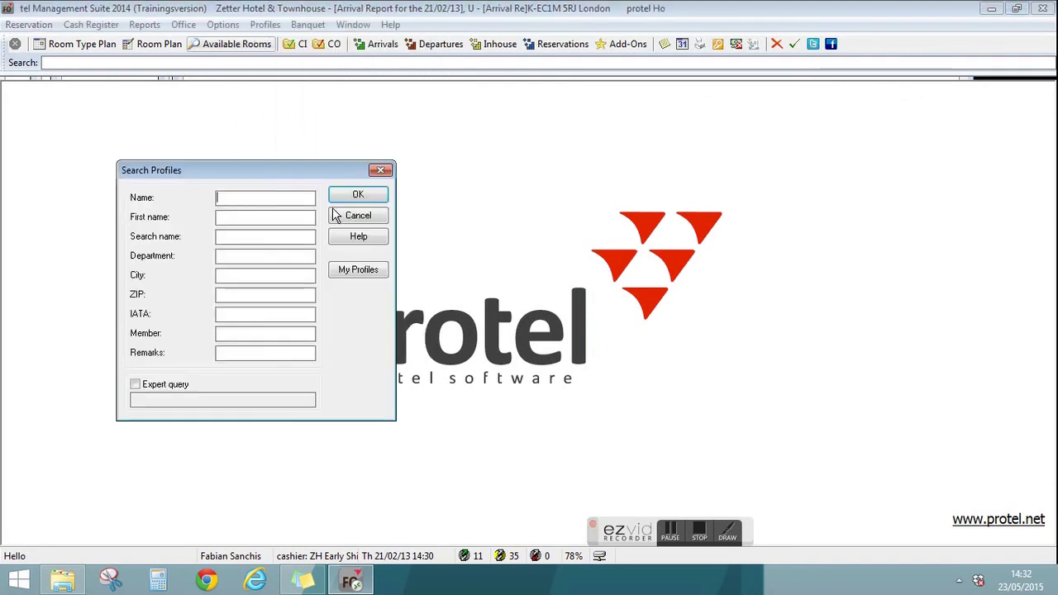
{"action": "type", "text": "S"}
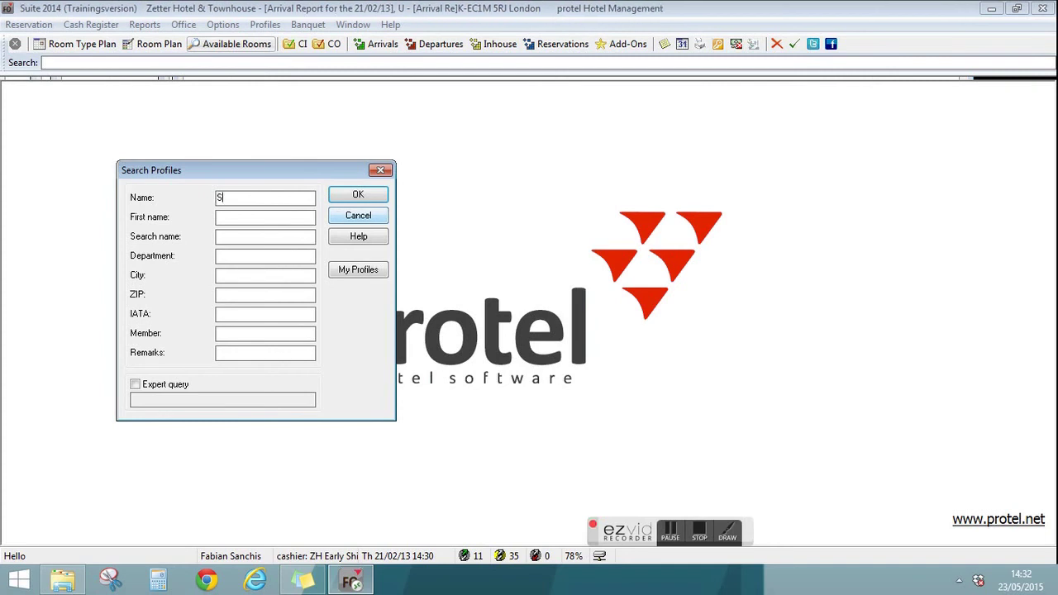
{"action": "type", "text": "anchis"}
{"action": "key", "text": "Return"}
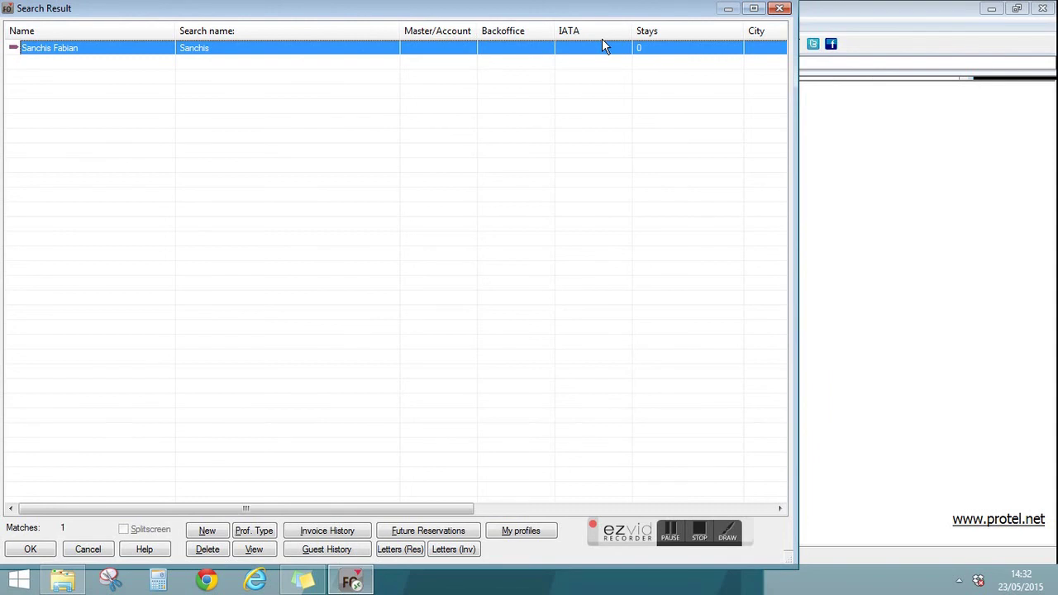
{"action": "left_click", "coordinate": [779, 9]}
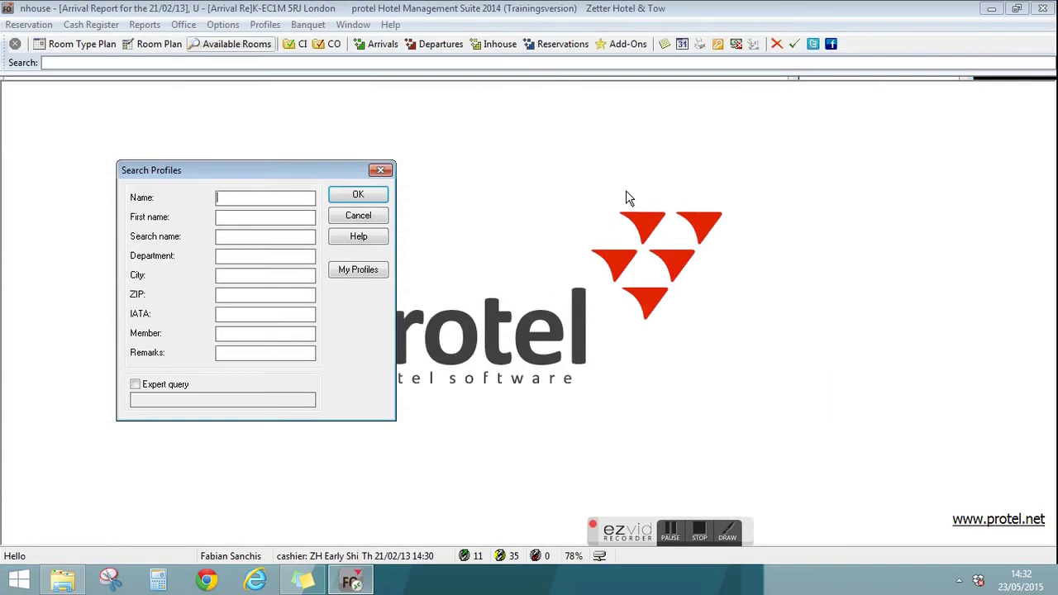
{"action": "left_click", "coordinate": [358, 217]}
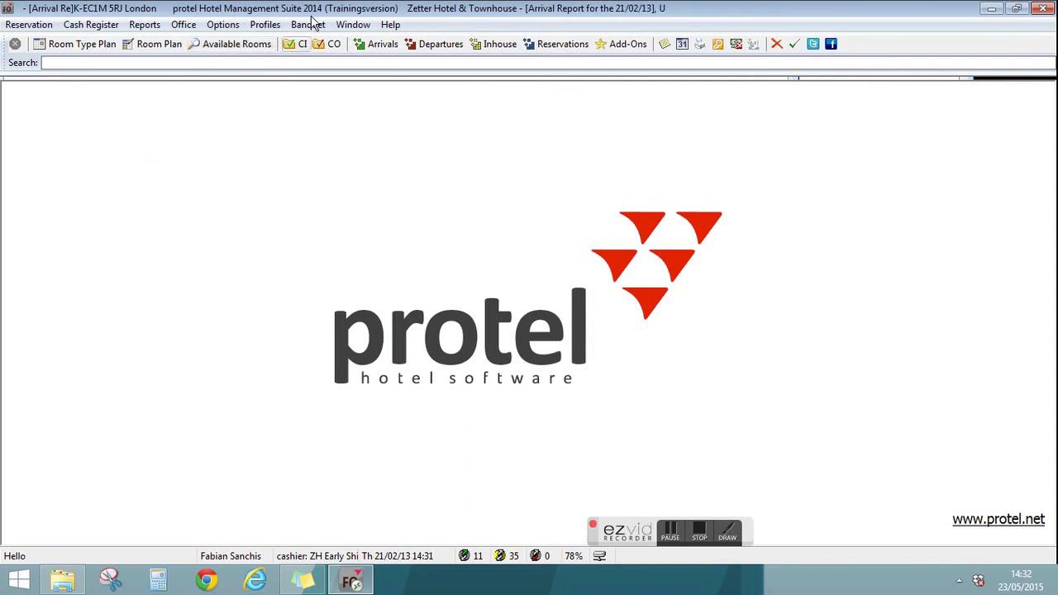
Step: Open the Banquet Plan, view the following day, return to 23/05/15, and close the plan
{"action": "left_click", "coordinate": [265, 24]}
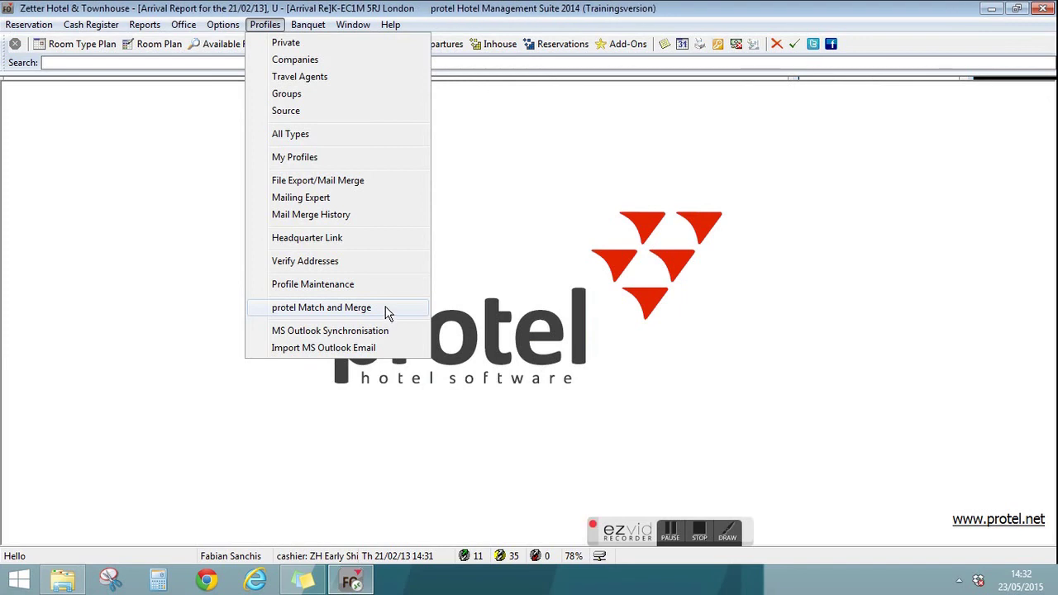
{"action": "mouse_move", "coordinate": [318, 31]}
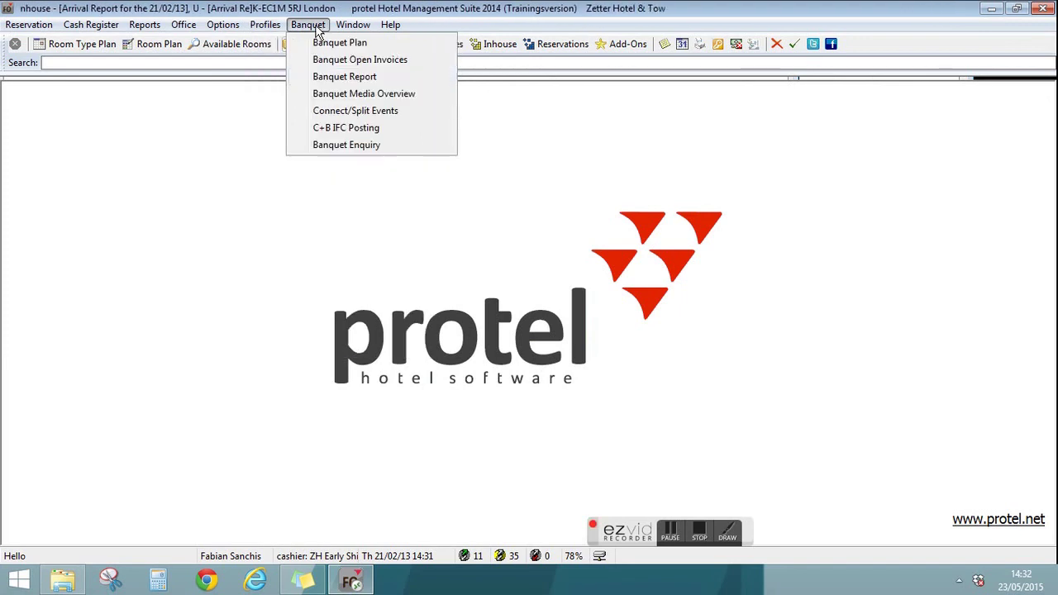
{"action": "left_click", "coordinate": [339, 43]}
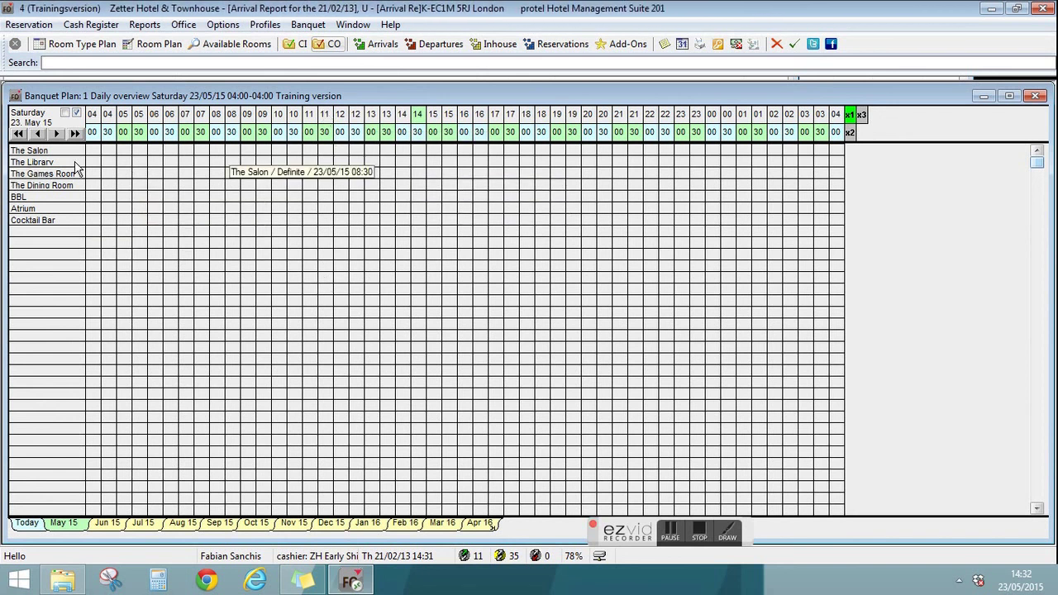
{"action": "left_click", "coordinate": [57, 135]}
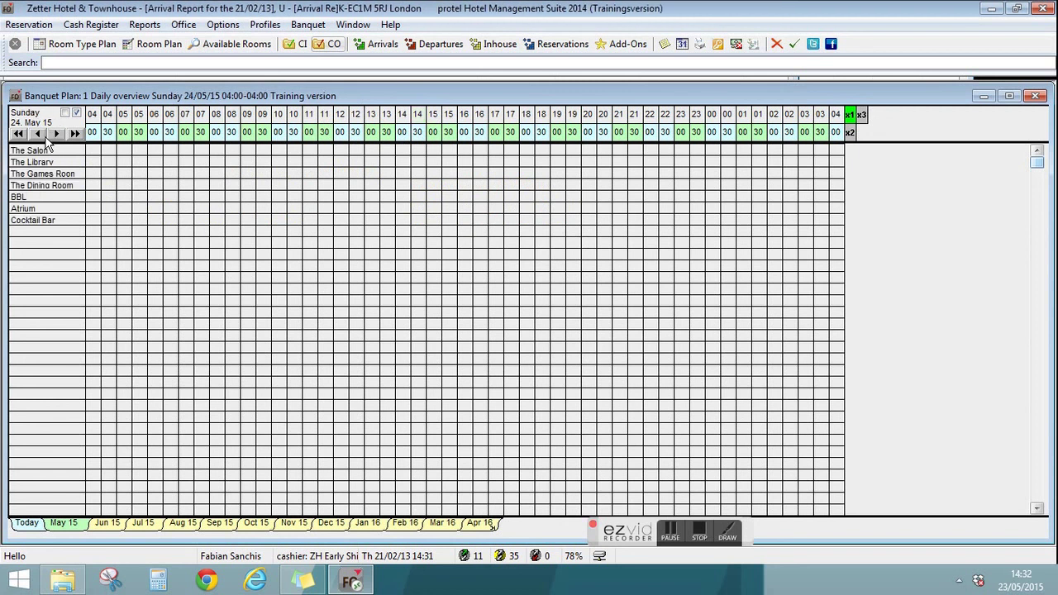
{"action": "left_click", "coordinate": [38, 134]}
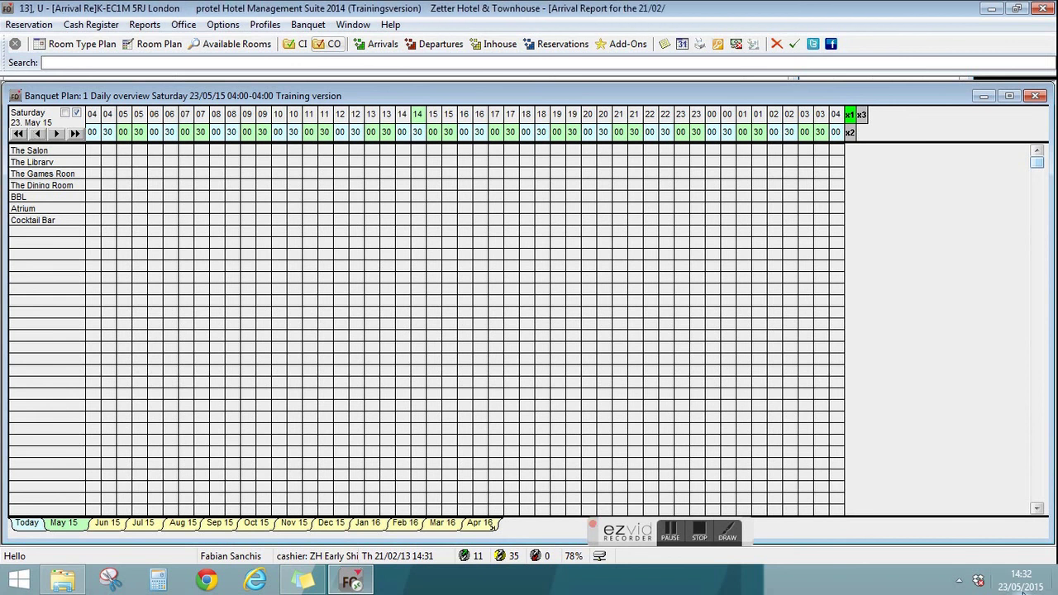
{"action": "mouse_move", "coordinate": [1025, 591]}
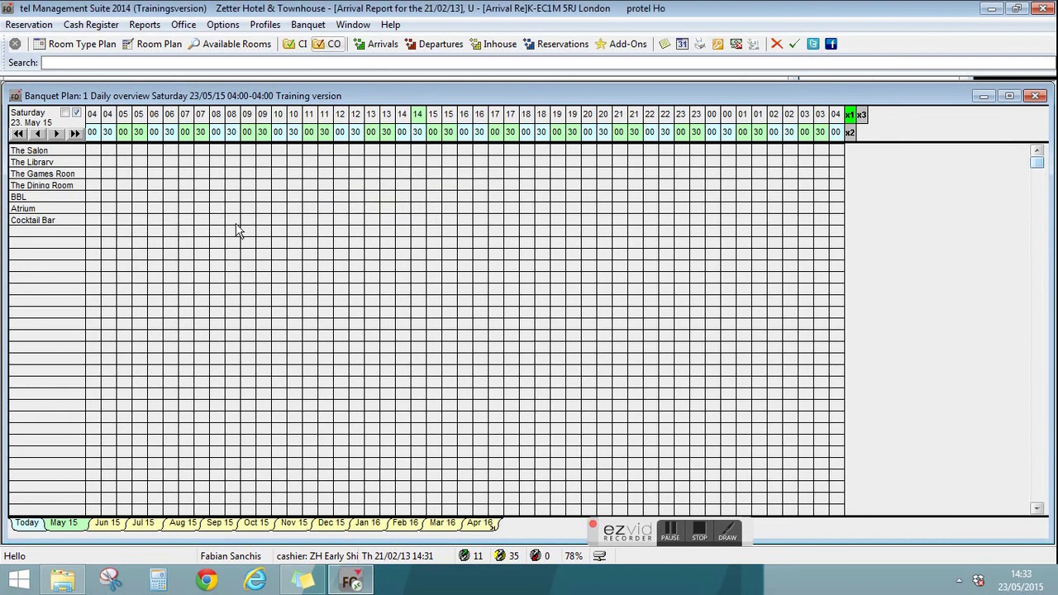
{"action": "left_click", "coordinate": [1039, 97]}
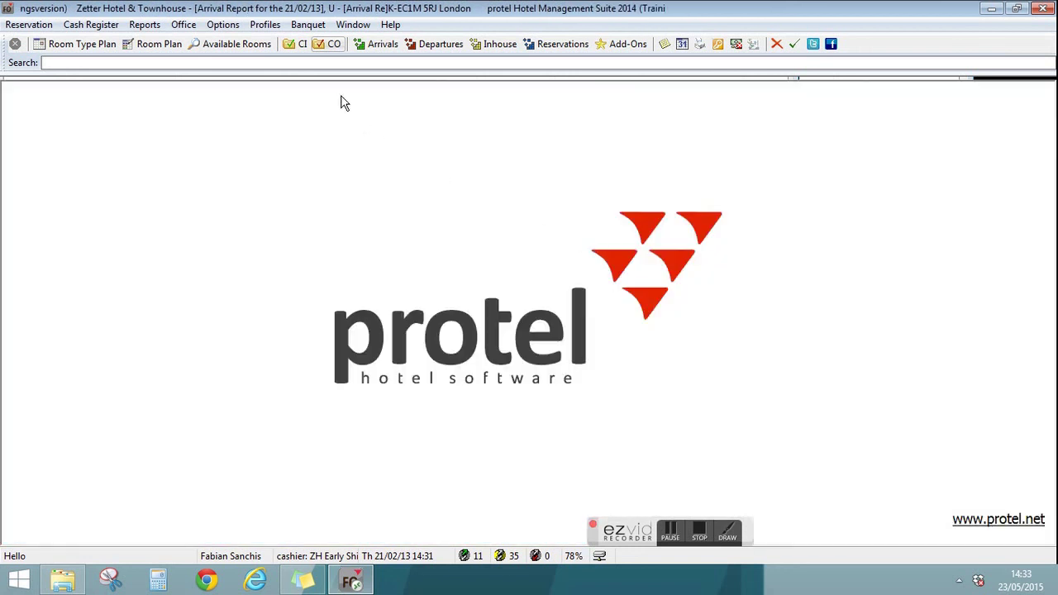
Step: Open the help index, move the help window to the middle of the screen, and list the topics for "arrival"
{"action": "left_click", "coordinate": [391, 25]}
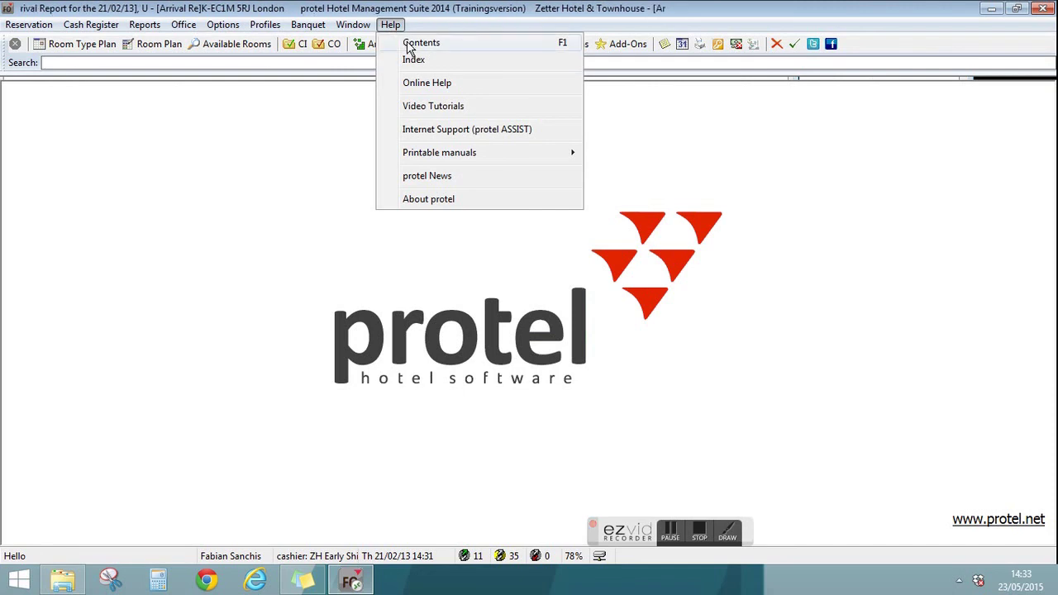
{"action": "left_click", "coordinate": [407, 58]}
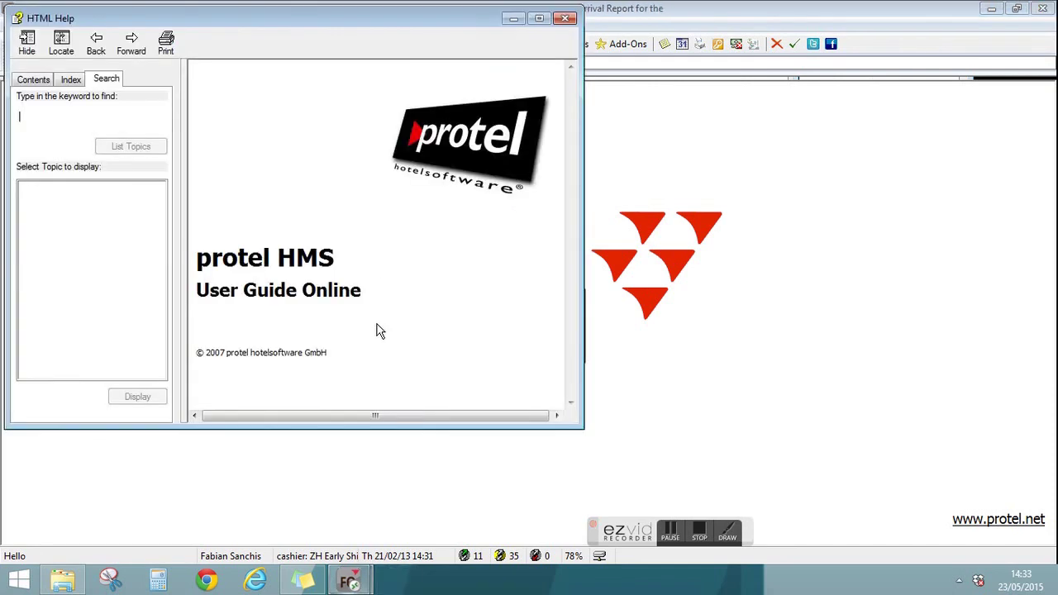
{"action": "left_click_drag", "start_coordinate": [276, 25], "coordinate": [522, 70]}
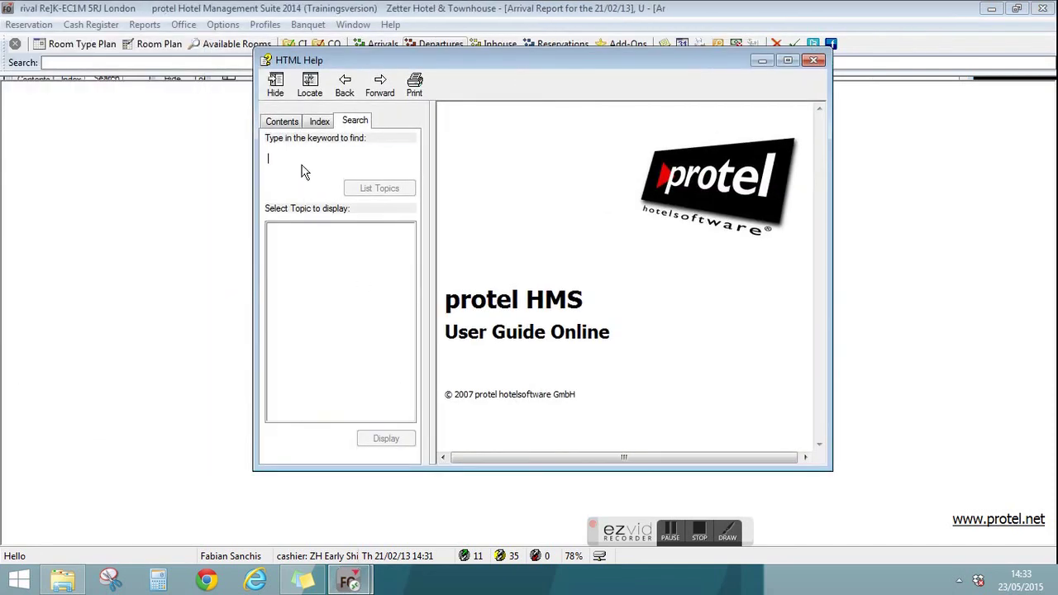
{"action": "left_click", "coordinate": [303, 166]}
{"action": "type", "text": "ar"}
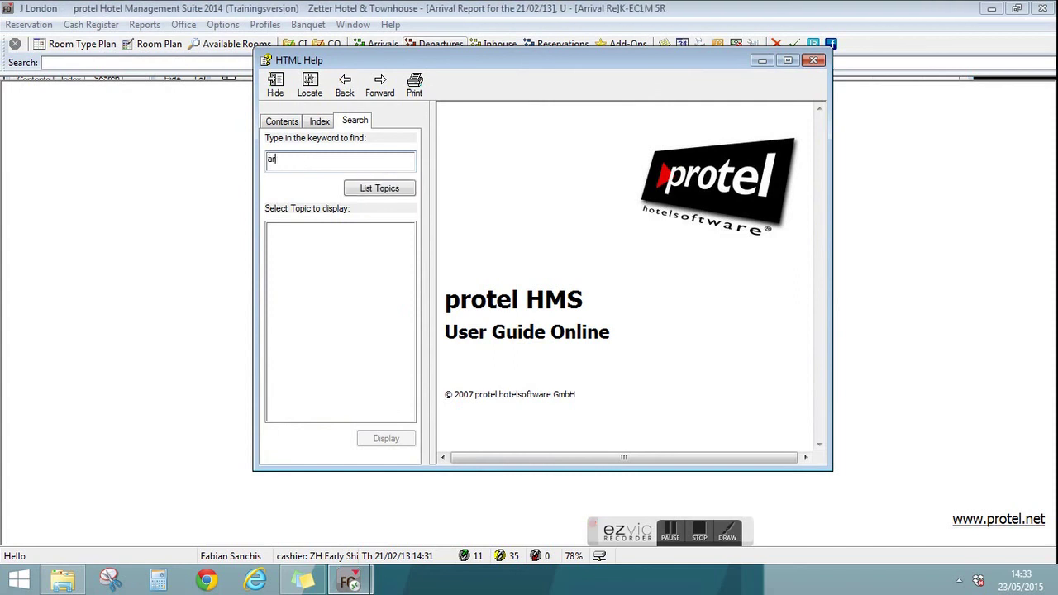
{"action": "type", "text": "rival"}
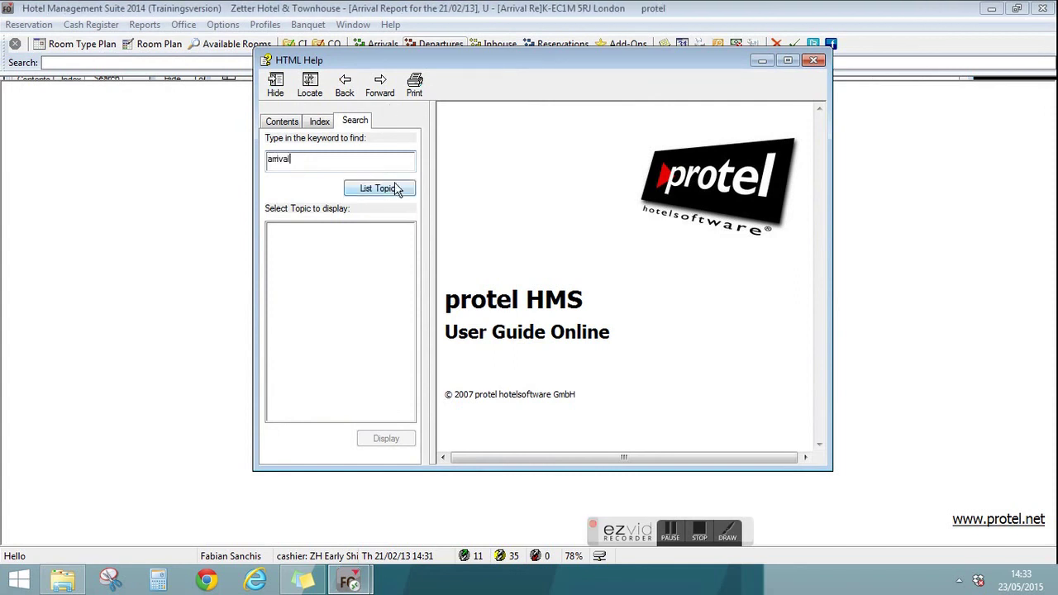
{"action": "left_click", "coordinate": [396, 189]}
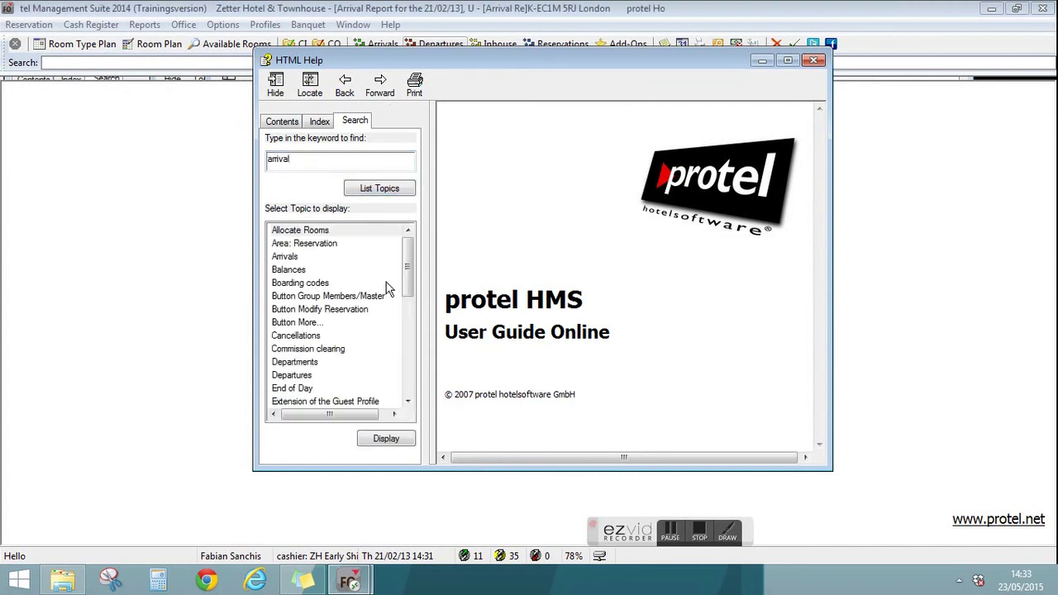
Step: Display the Allocate Rooms help topic and read through its room allocation filter and selection sections
{"action": "double_click", "coordinate": [305, 233]}
{"action": "scroll", "coordinate": [637, 295], "scroll_direction": "down", "scroll_amount": 5}
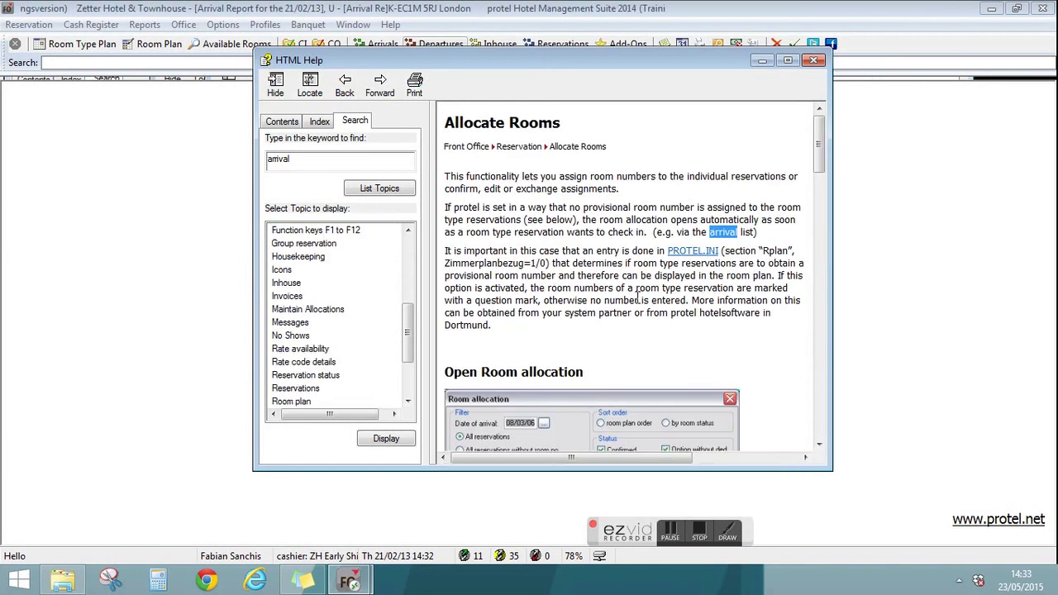
{"action": "scroll", "coordinate": [619, 298], "scroll_direction": "up", "scroll_amount": 4}
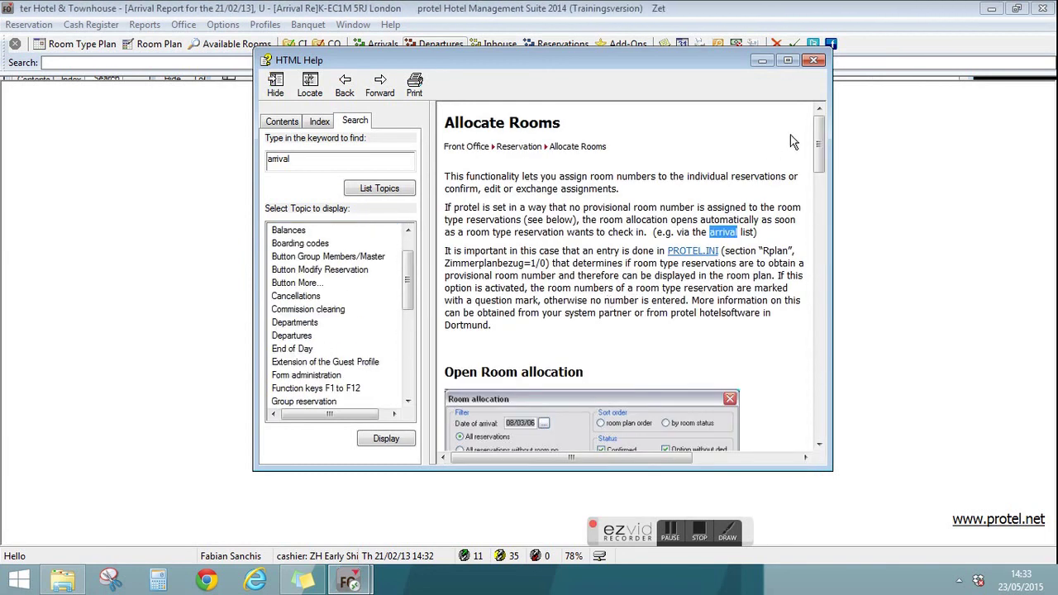
{"action": "scroll", "coordinate": [822, 180], "scroll_direction": "down", "scroll_amount": 7}
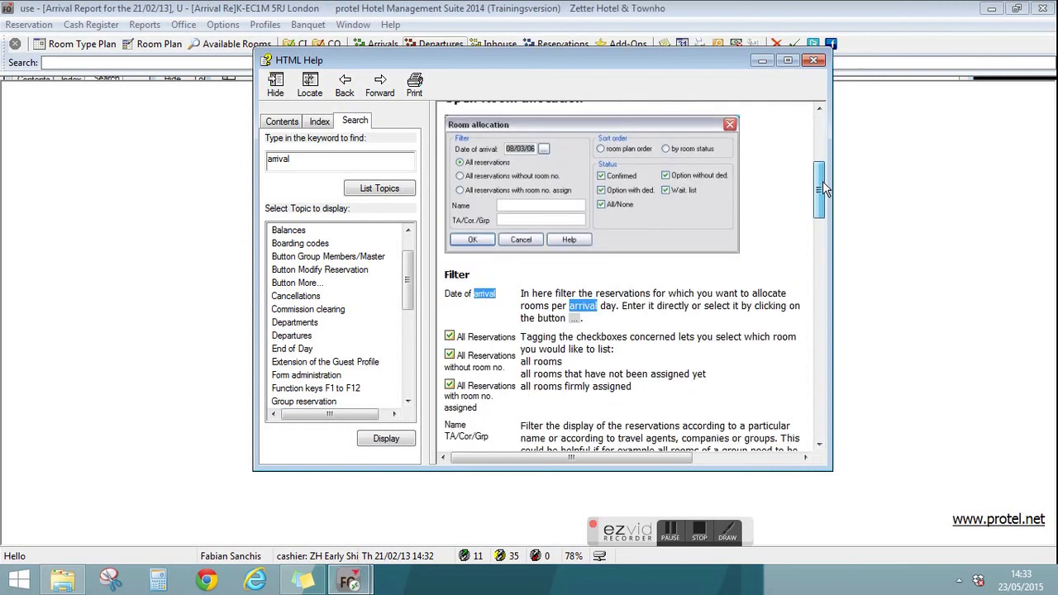
{"action": "left_click_drag", "start_coordinate": [822, 181], "coordinate": [848, 295]}
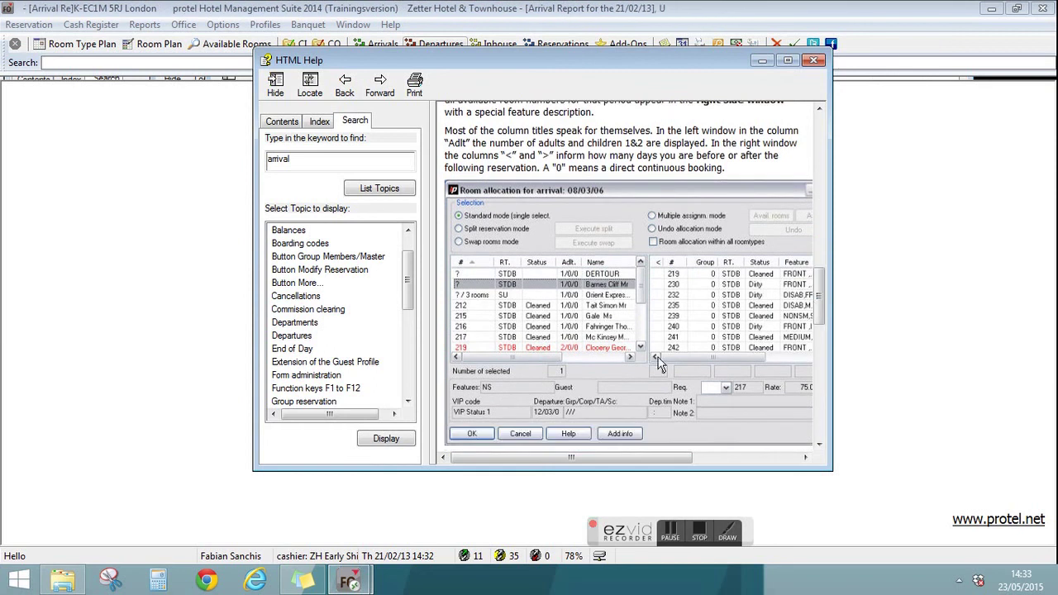
Step: Display the Cancellations and Button More... help topics, and close the help window
{"action": "left_click", "coordinate": [301, 297]}
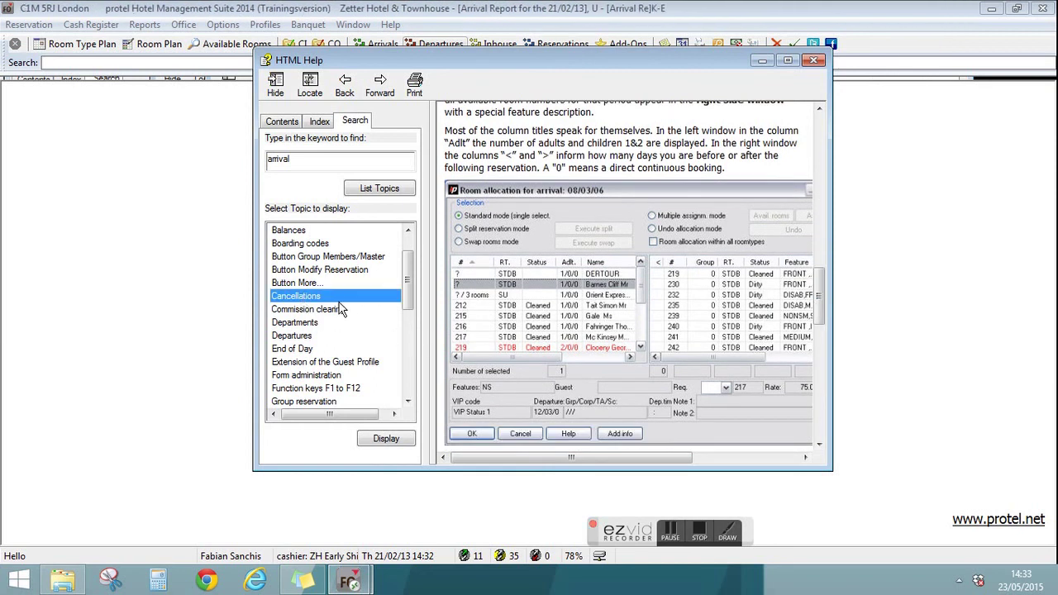
{"action": "double_click", "coordinate": [325, 300]}
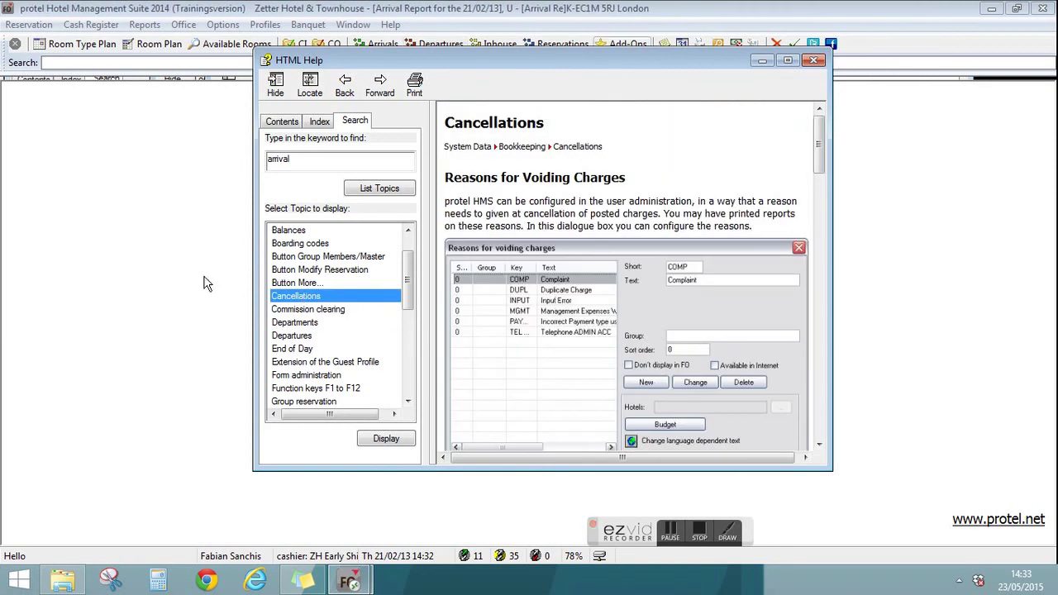
{"action": "double_click", "coordinate": [293, 284]}
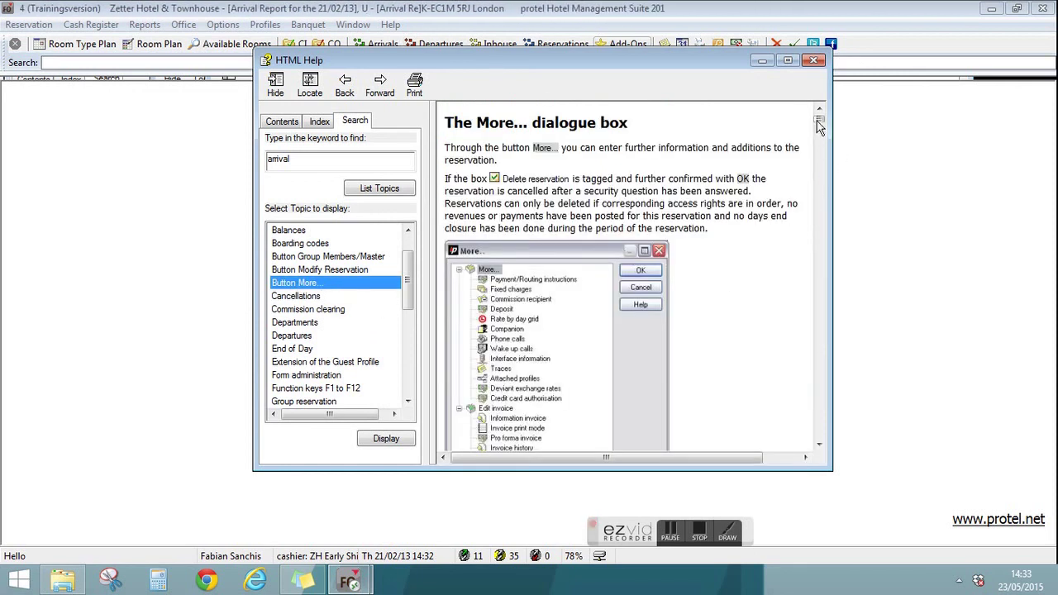
{"action": "mouse_move", "coordinate": [818, 124]}
{"action": "left_mouse_down"}
{"action": "mouse_move", "coordinate": [834, 216]}
{"action": "mouse_move", "coordinate": [814, 104]}
{"action": "left_mouse_up"}
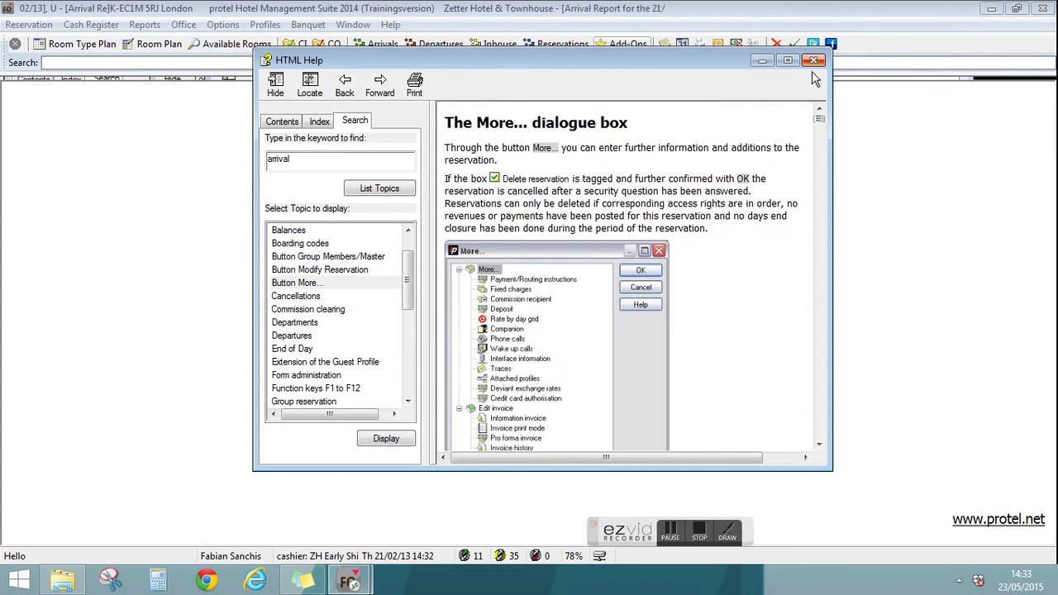
{"action": "left_click", "coordinate": [814, 61]}
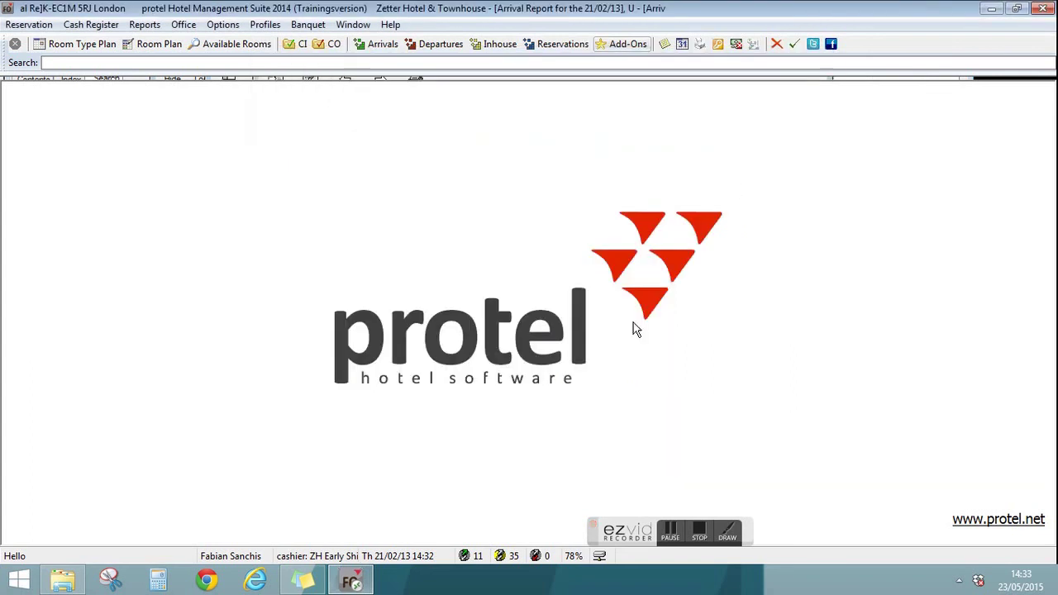
{"action": "left_click", "coordinate": [223, 27]}
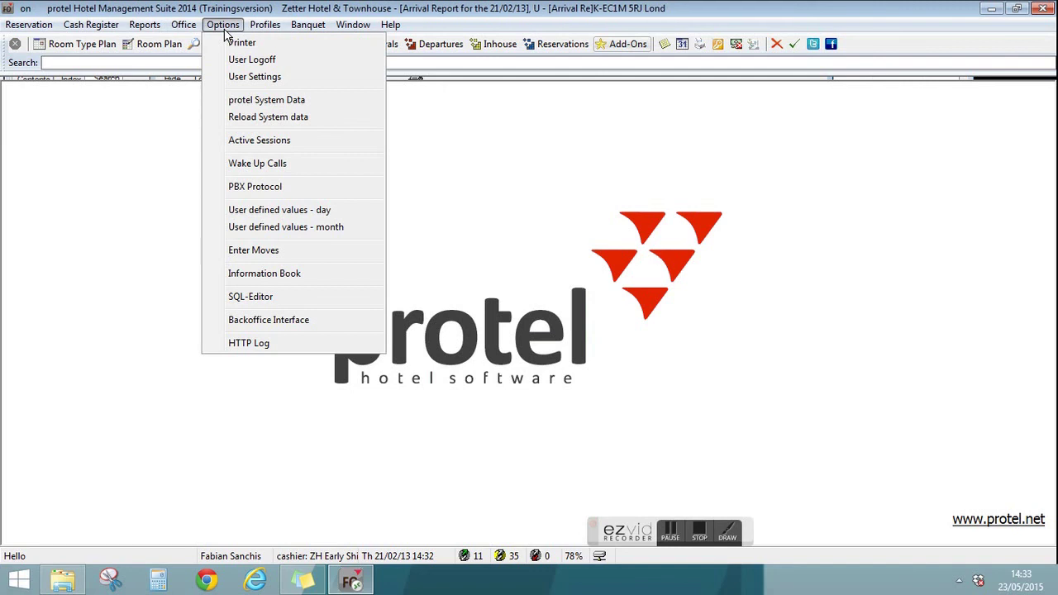
{"action": "left_click", "coordinate": [590, 143]}
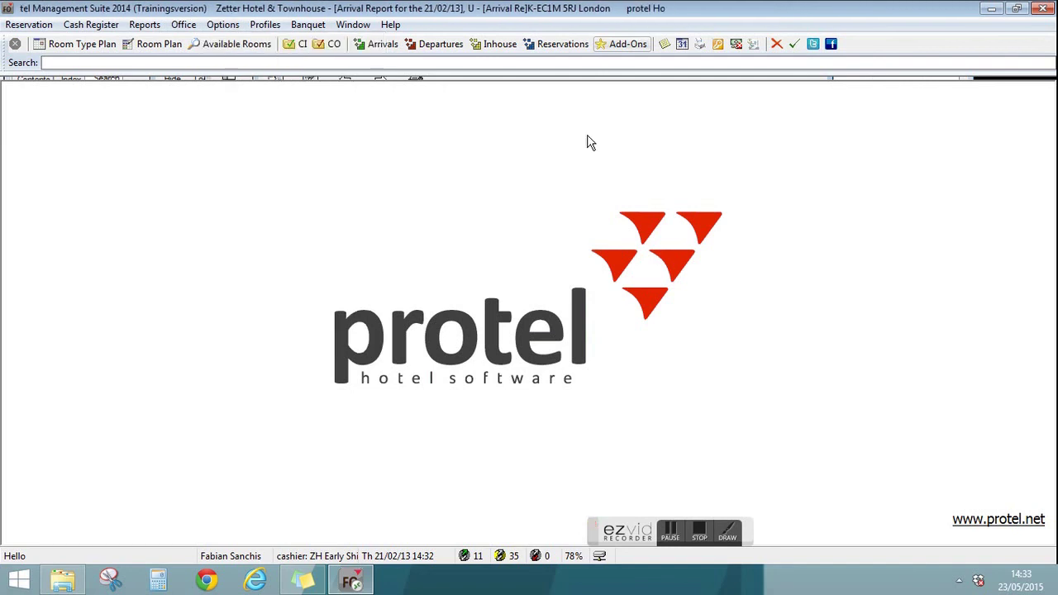